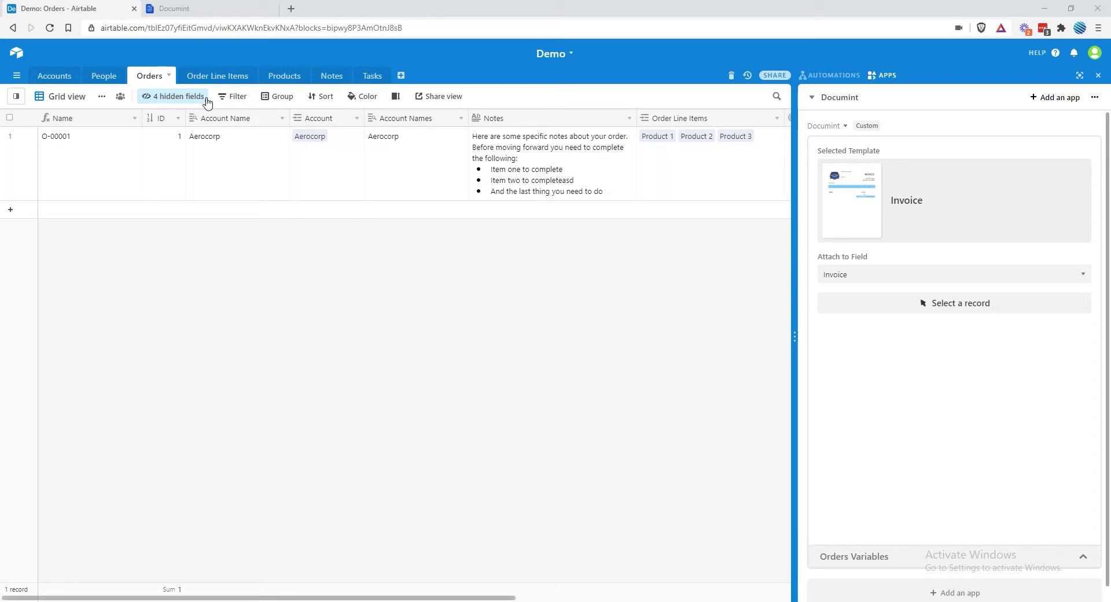
Check the Documint invoice template, return to Airtable, and choose the Invoice template for the Orders table
left_click(196, 12)
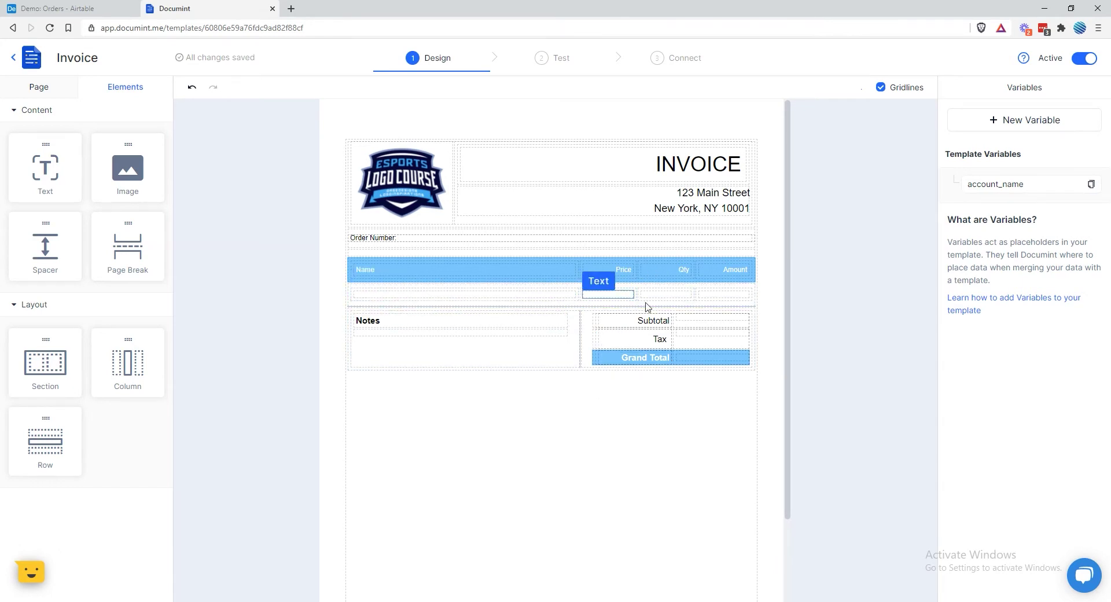
left_click(69, 9)
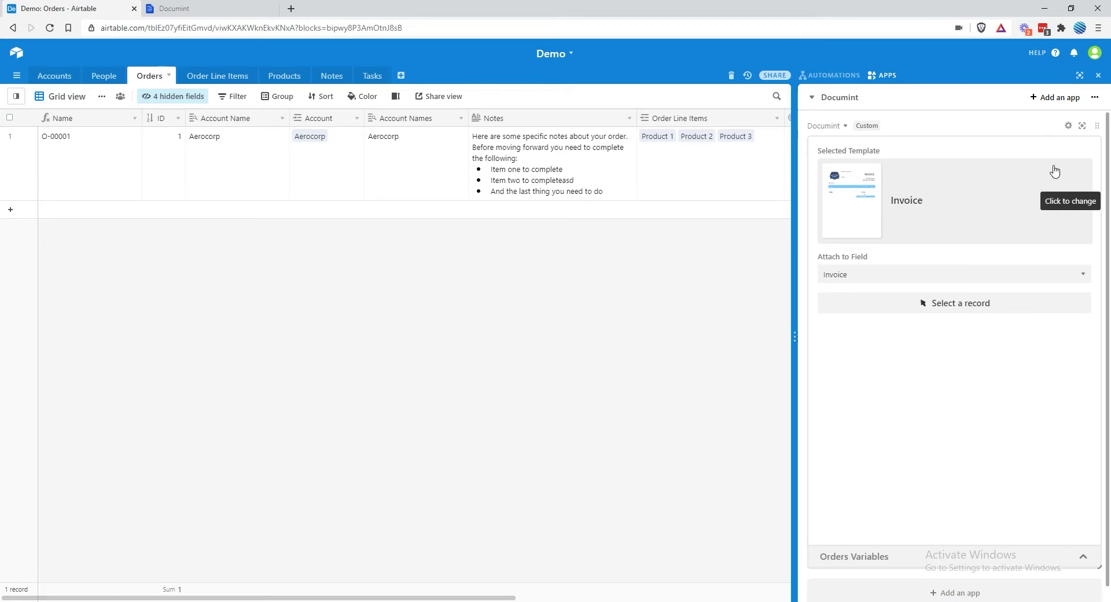
left_click(929, 208)
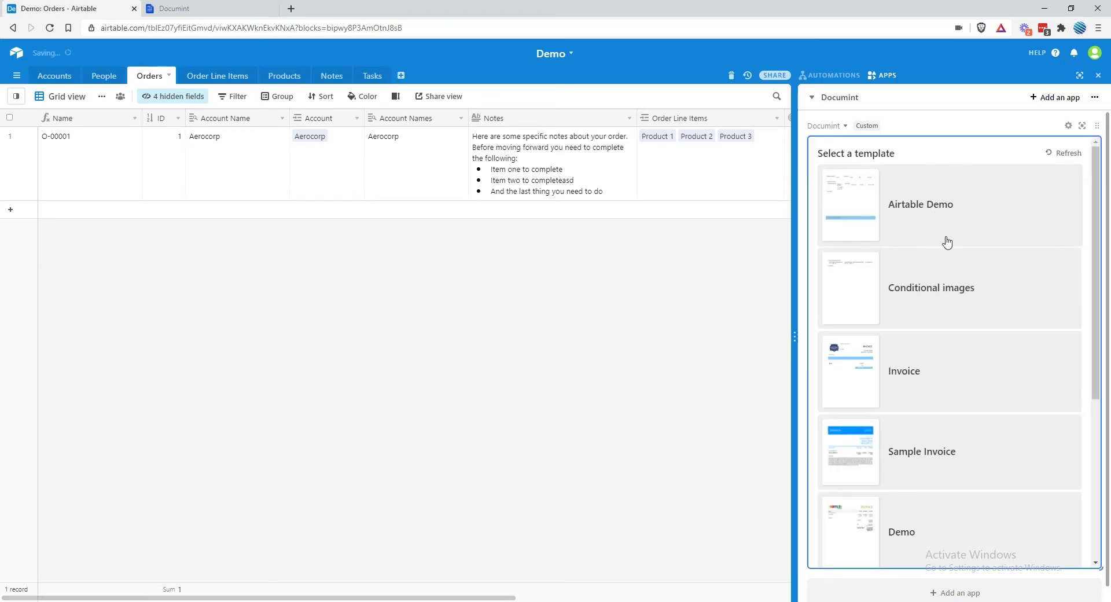
left_click(925, 393)
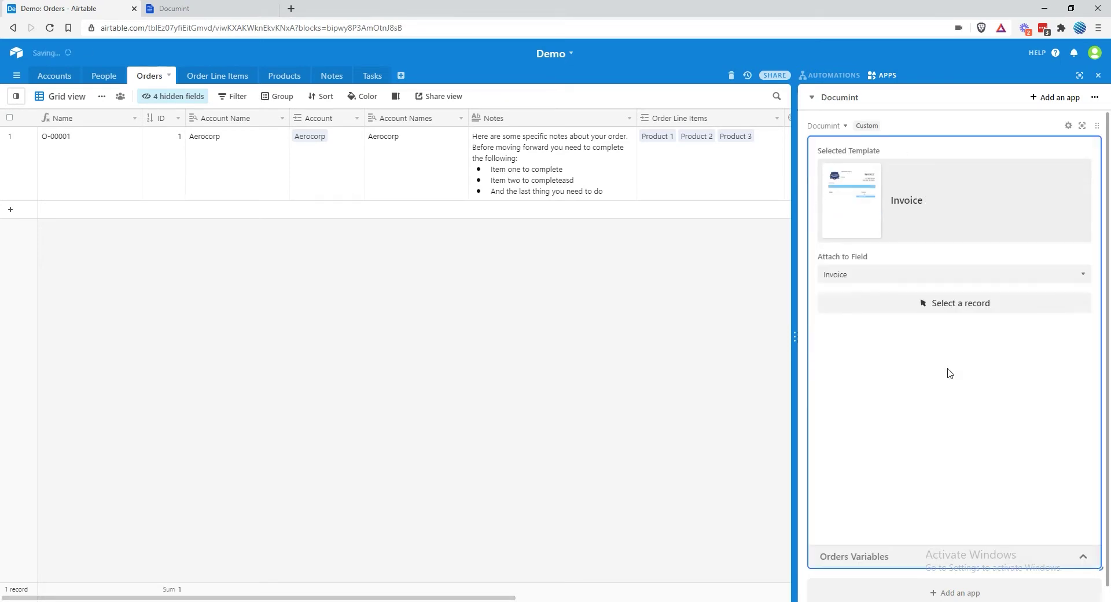
Select the first order record, preview its invoice document, and close the preview
left_click(973, 300)
left_click(687, 166)
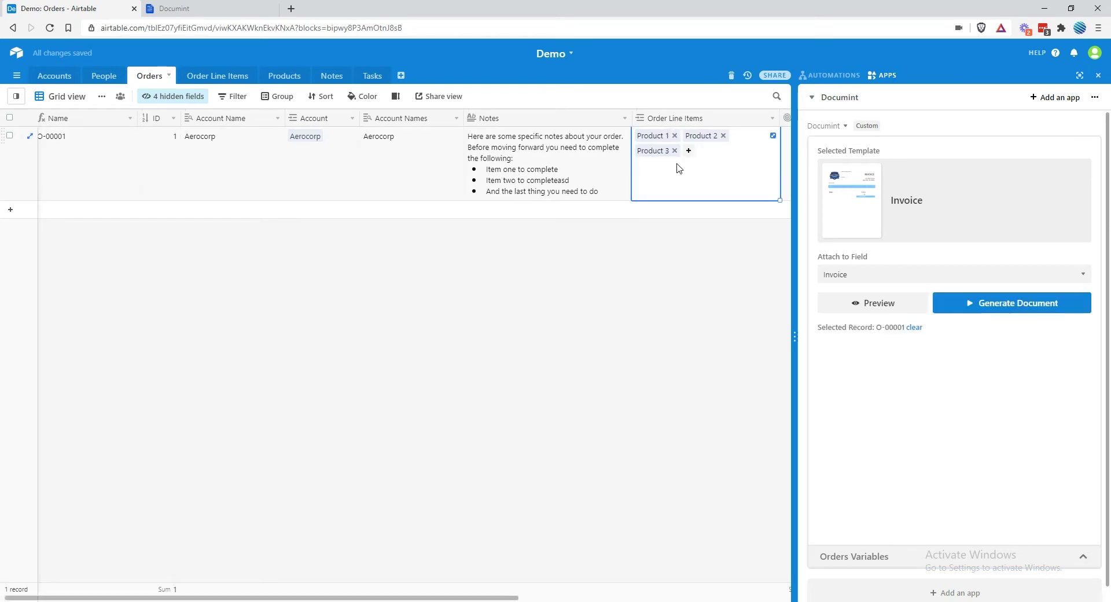
left_click(862, 300)
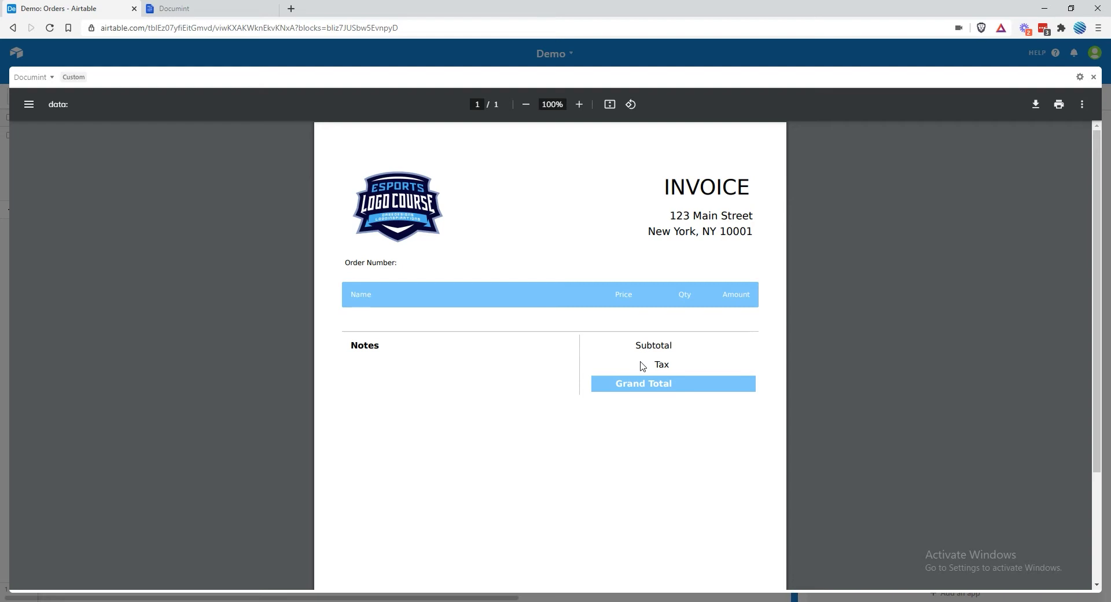
left_click(1093, 77)
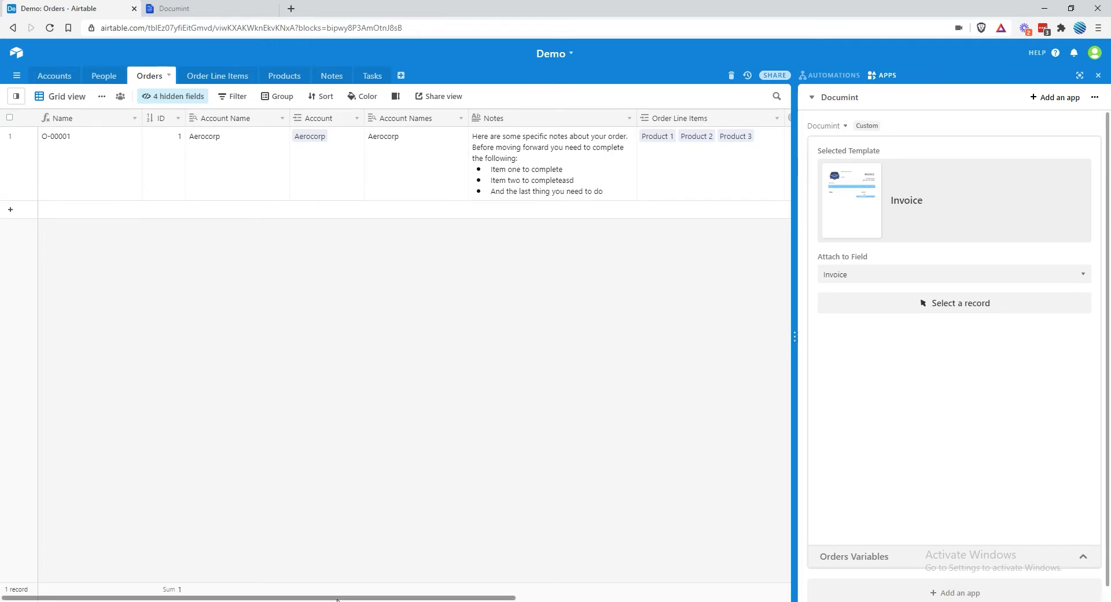
Review the Orders fields and place the Price field ahead of Qty in the Order Line Items table
left_click_drag(337, 599, 443, 596)
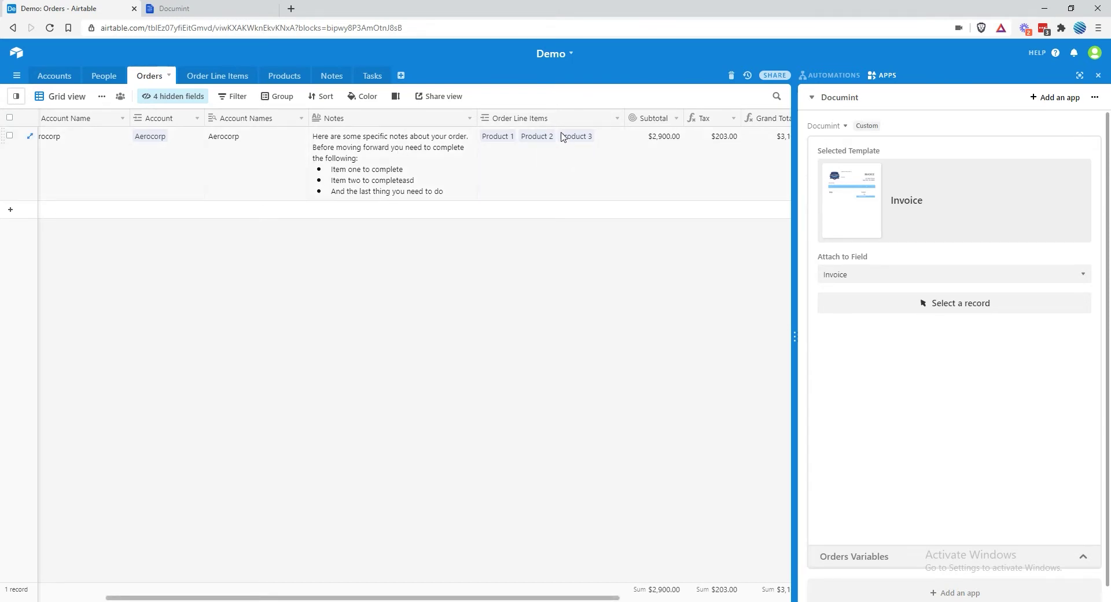
left_click(211, 80)
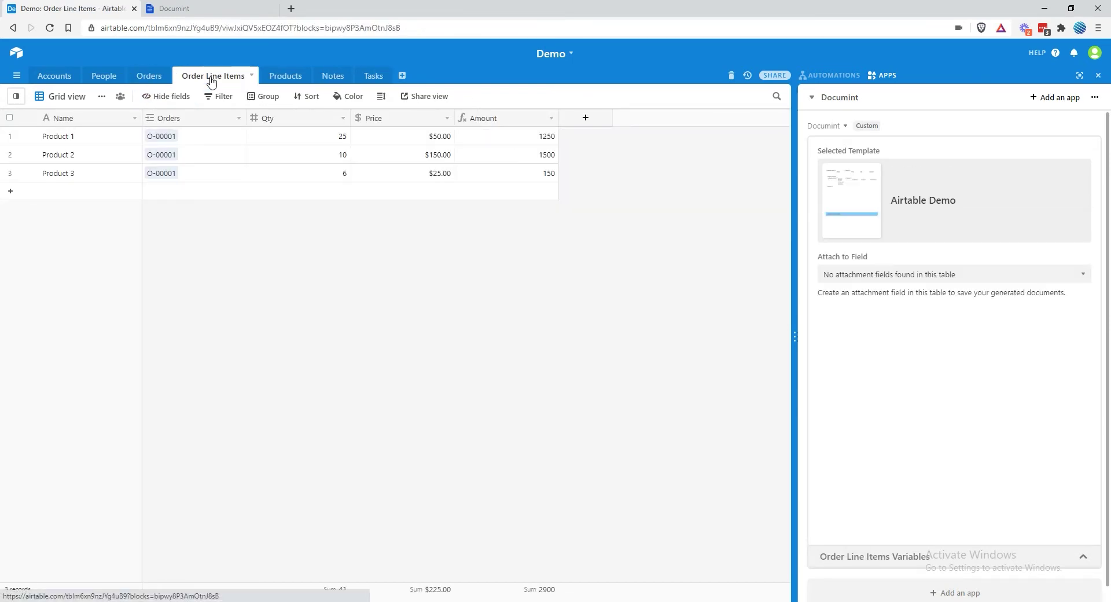
left_click(148, 76)
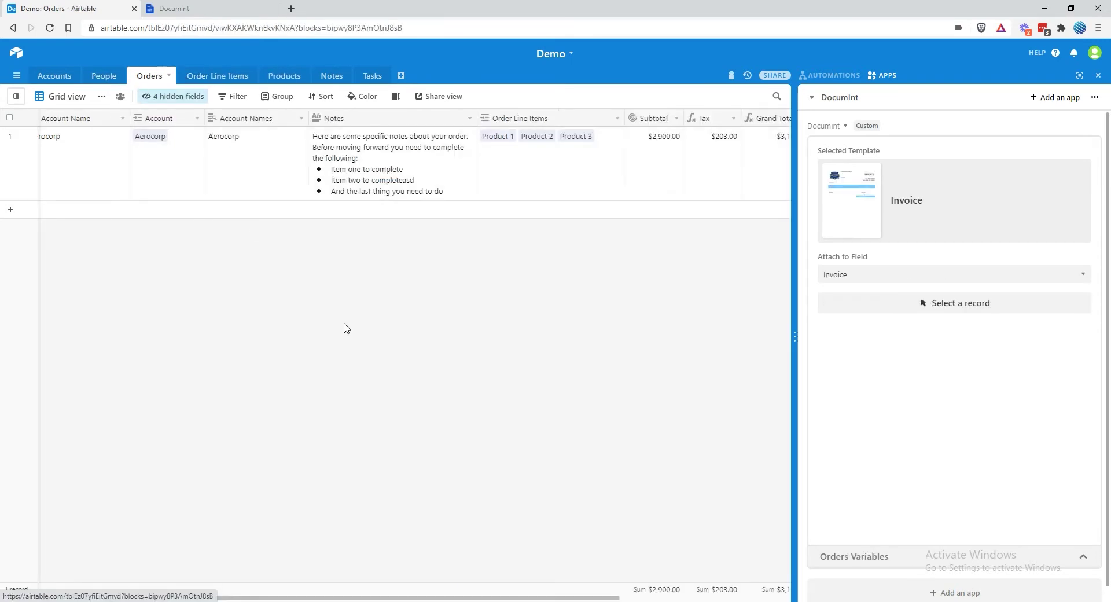
scroll(544, 535, "right", 5)
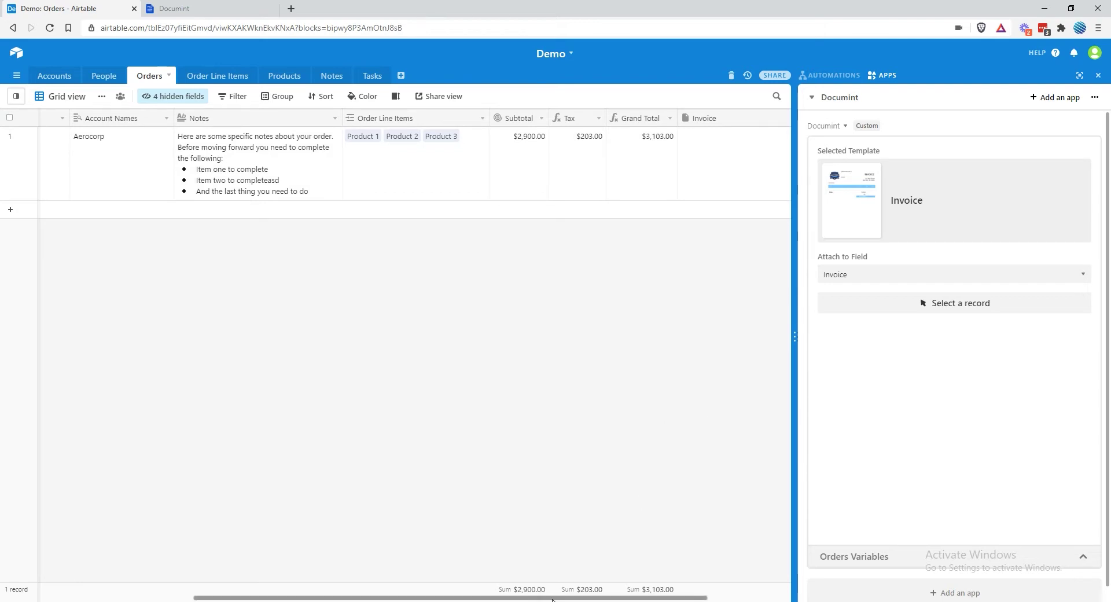
left_click(217, 75)
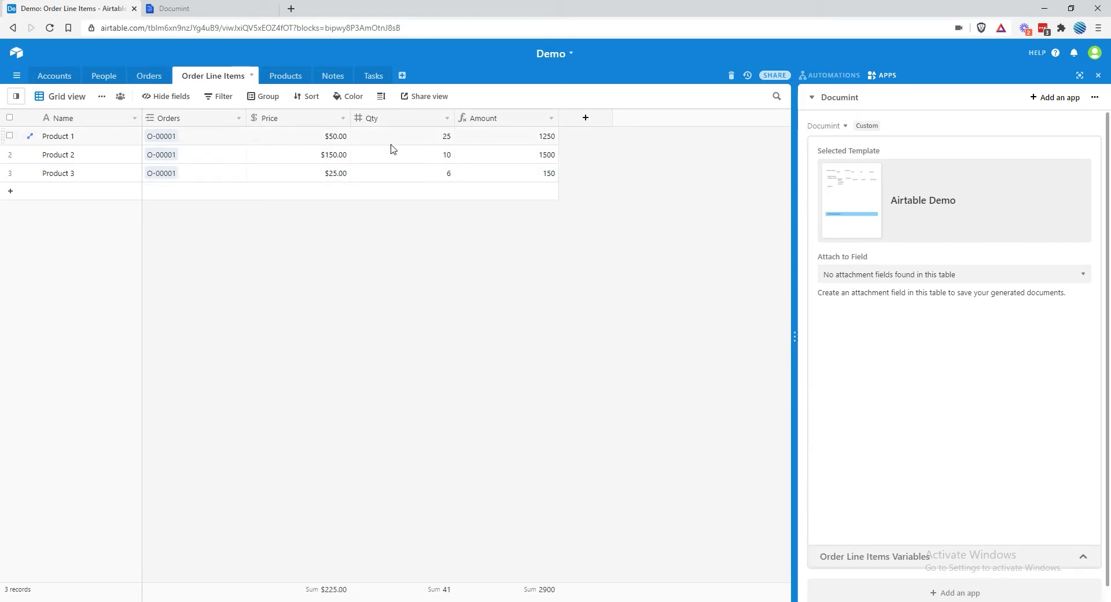
left_click(150, 76)
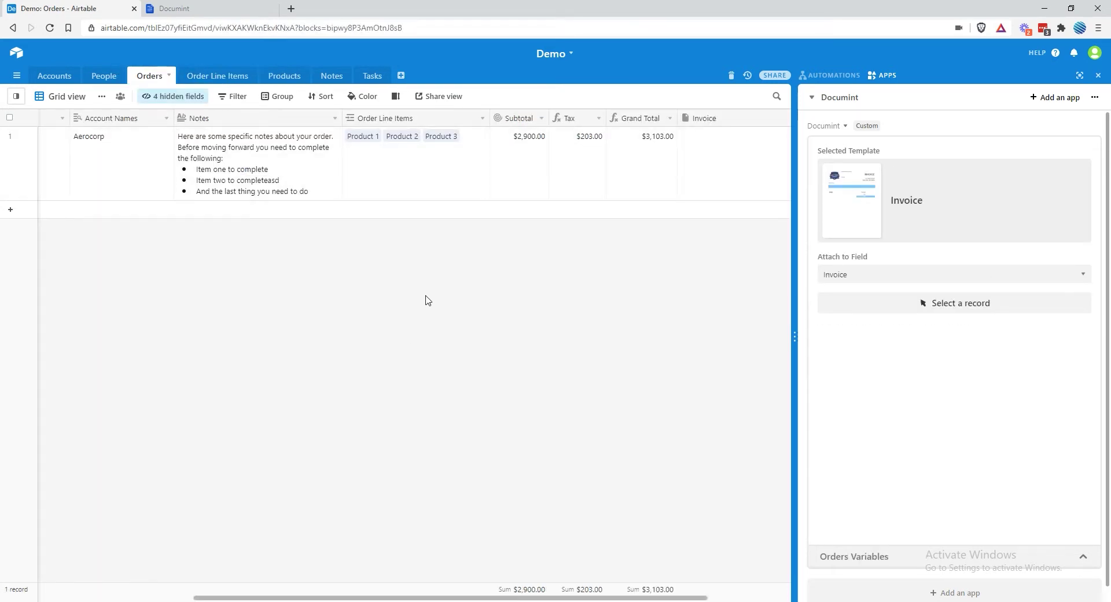
Compare the line-item section and labels of the Documint invoice template with the fields in Airtable's Orders table
left_click(181, 7)
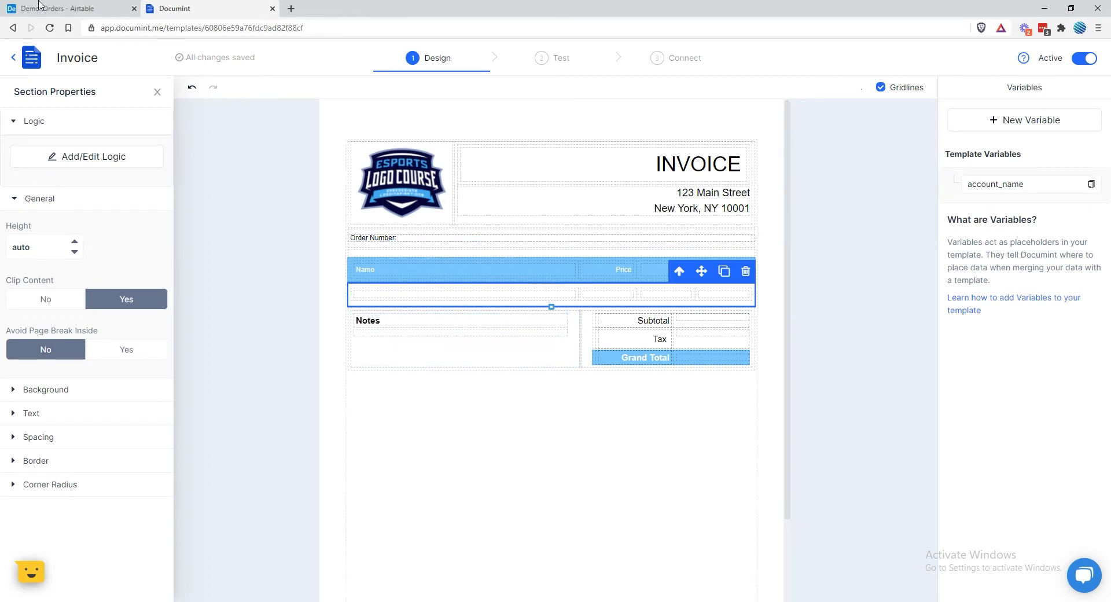
left_click(64, 8)
left_click(196, 7)
left_click(115, 9)
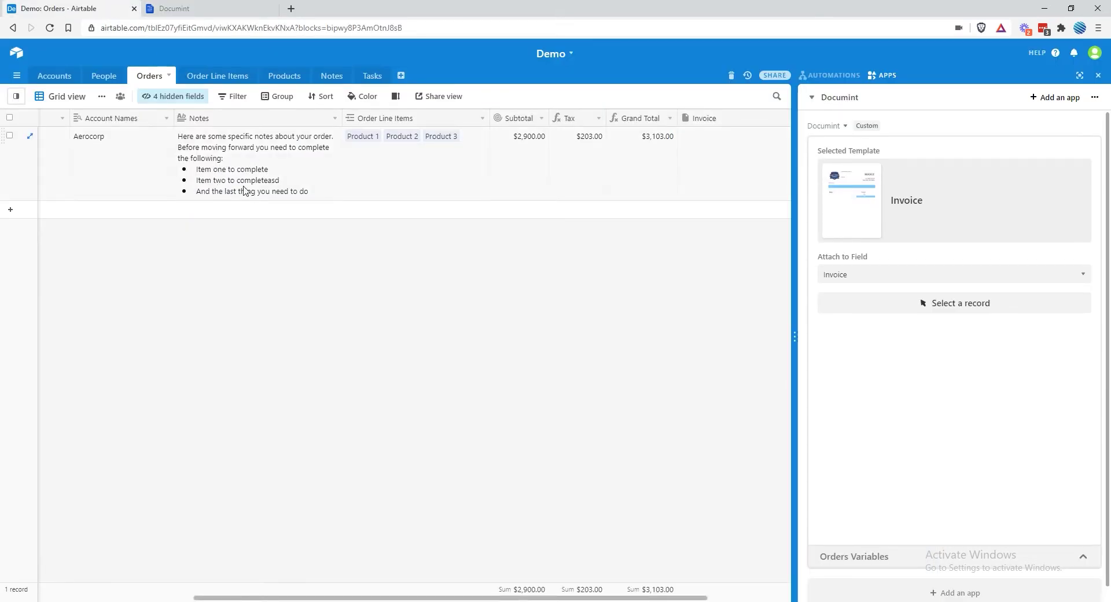
Make sure the long-text Notes field has rich text formatting enabled and save its settings
double_click(243, 118)
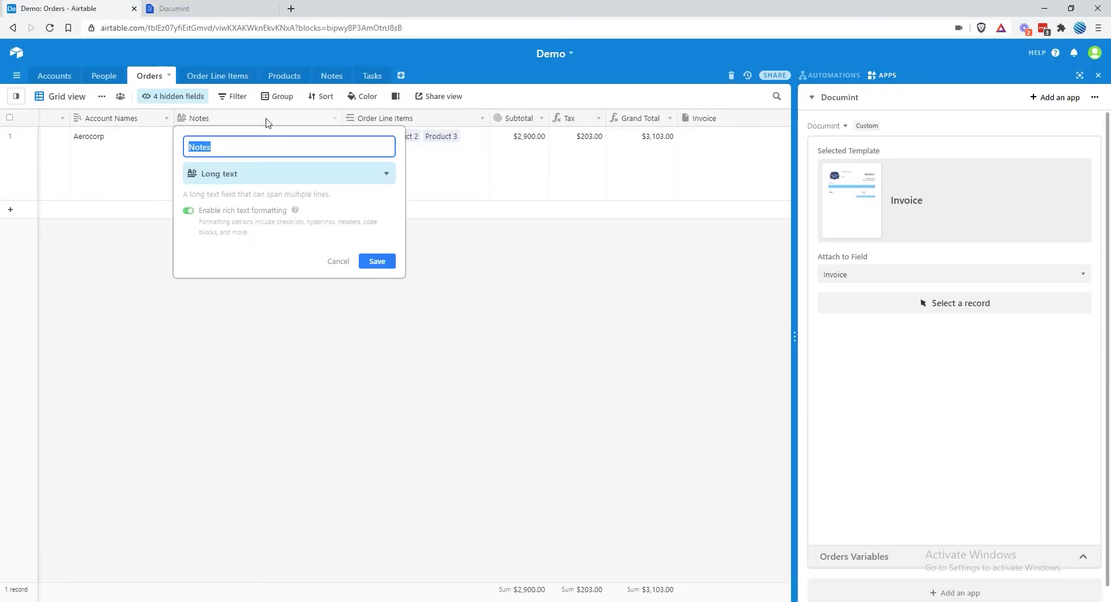
left_click(257, 211)
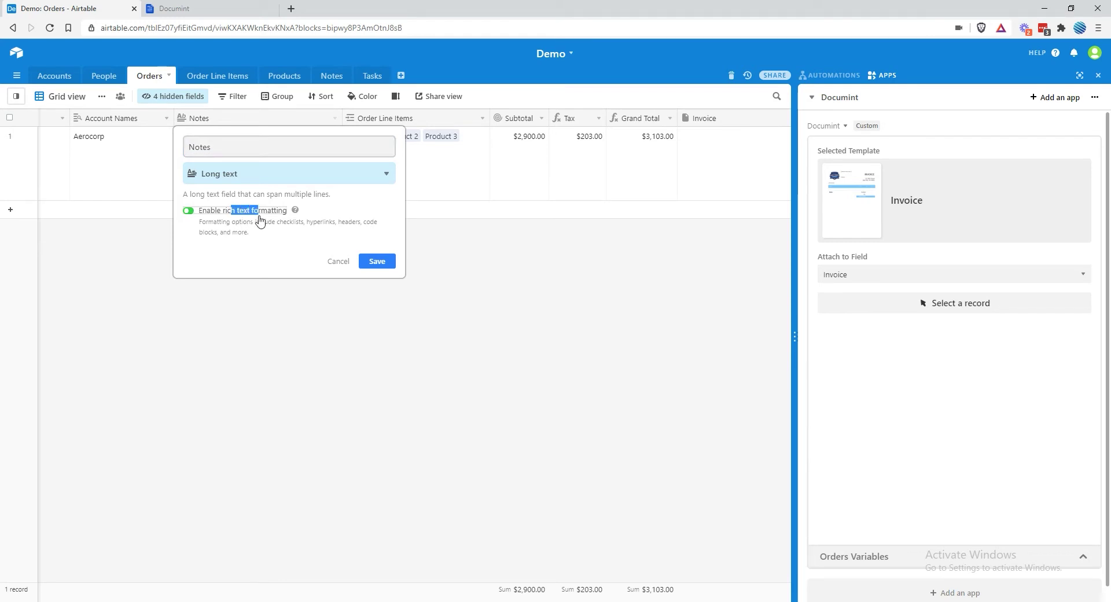
left_click(188, 215)
left_click(377, 261)
Rename the primary field of the Orders table to Order Number, matching the label in the Documint invoice template
left_click(209, 8)
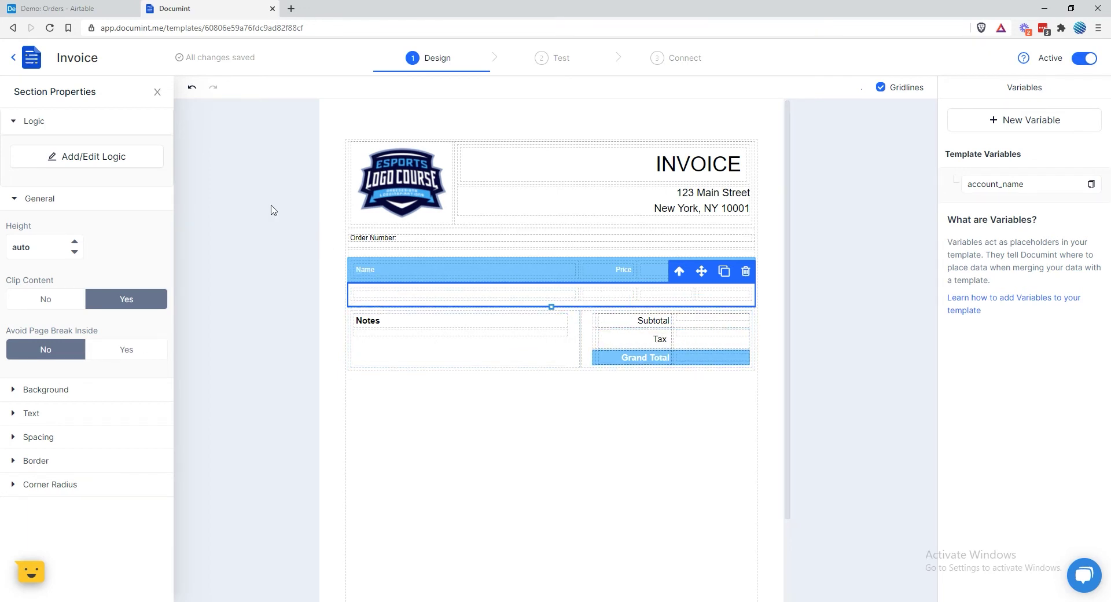
left_click(87, 8)
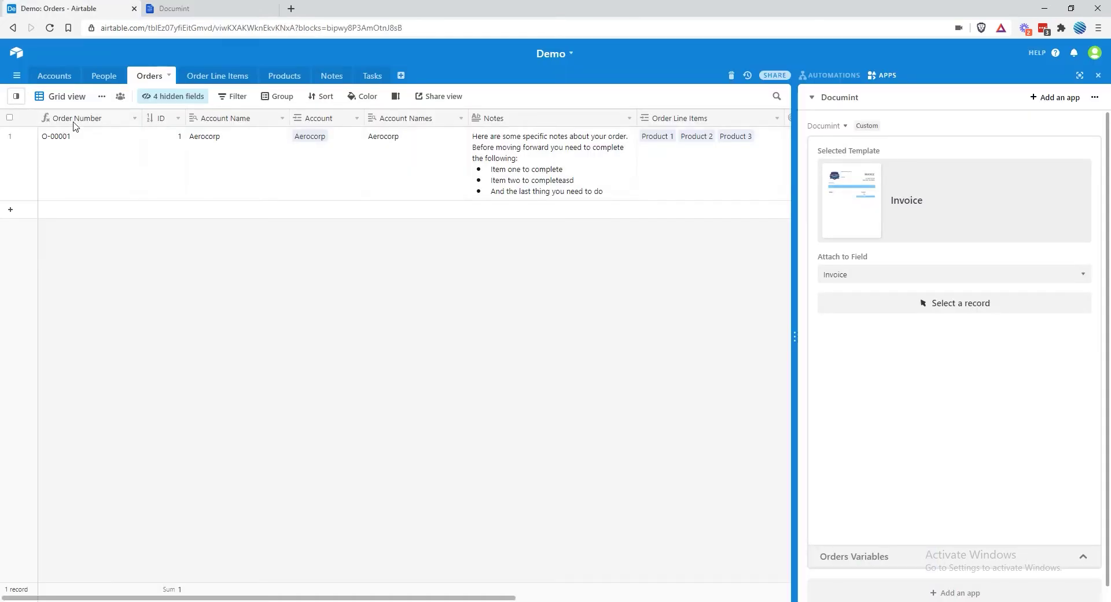
left_click(201, 16)
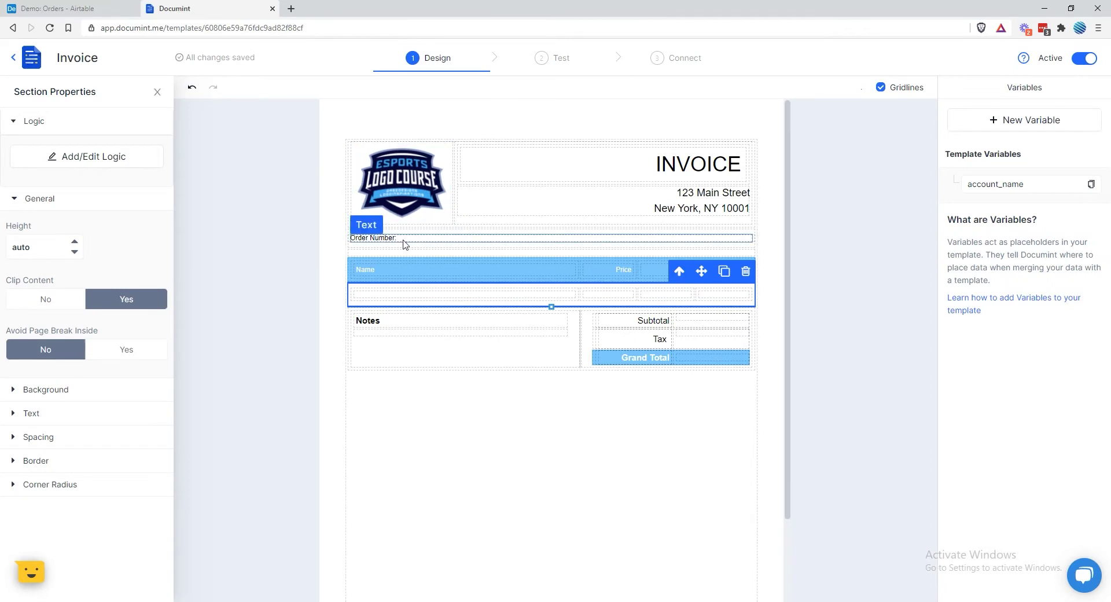
left_click(78, 7)
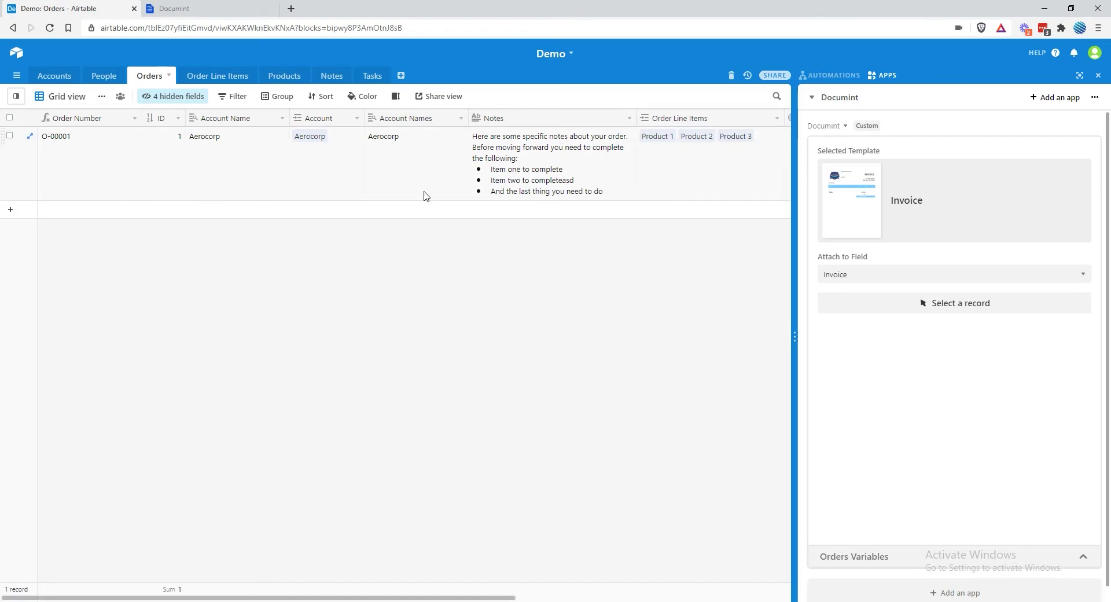
Copy the Order Number variable from the Orders variables and paste it after the Order Number label in the Documint template
left_click(869, 556)
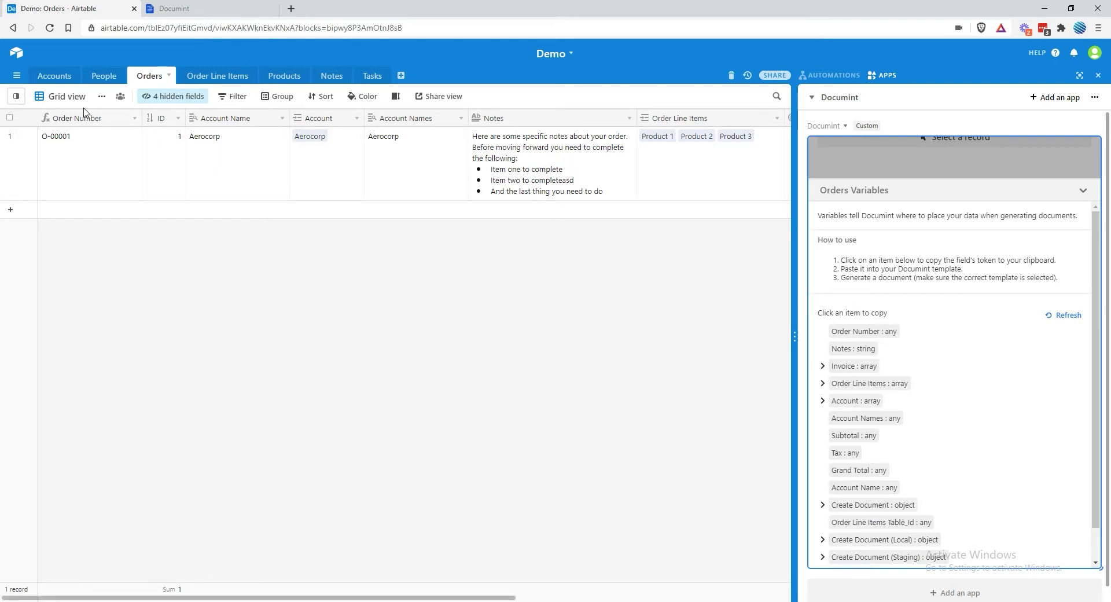
left_click(874, 335)
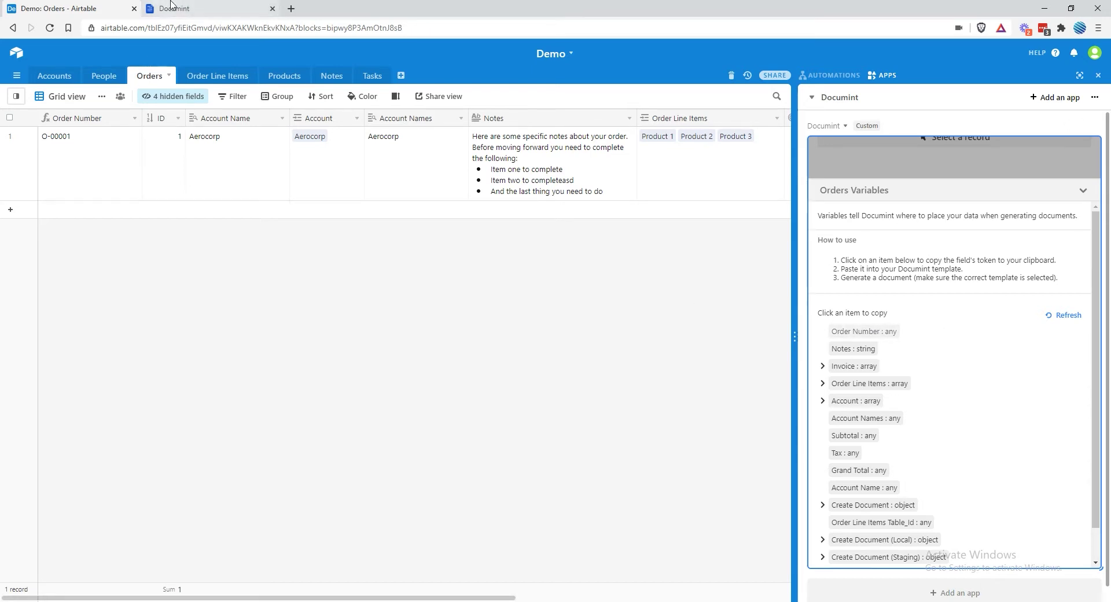
left_click(172, 5)
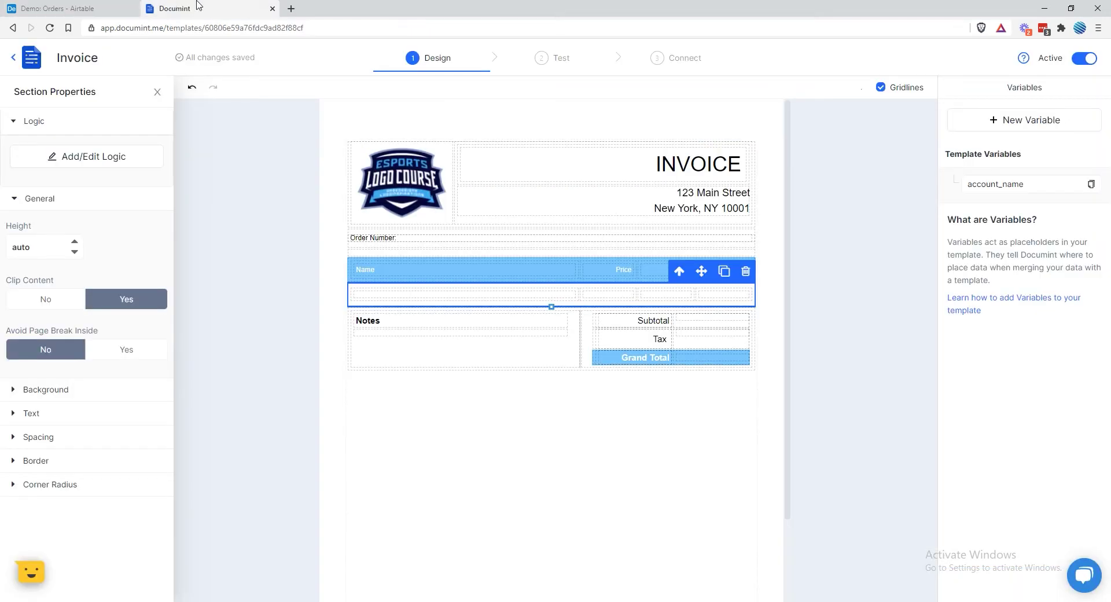
left_click(443, 238)
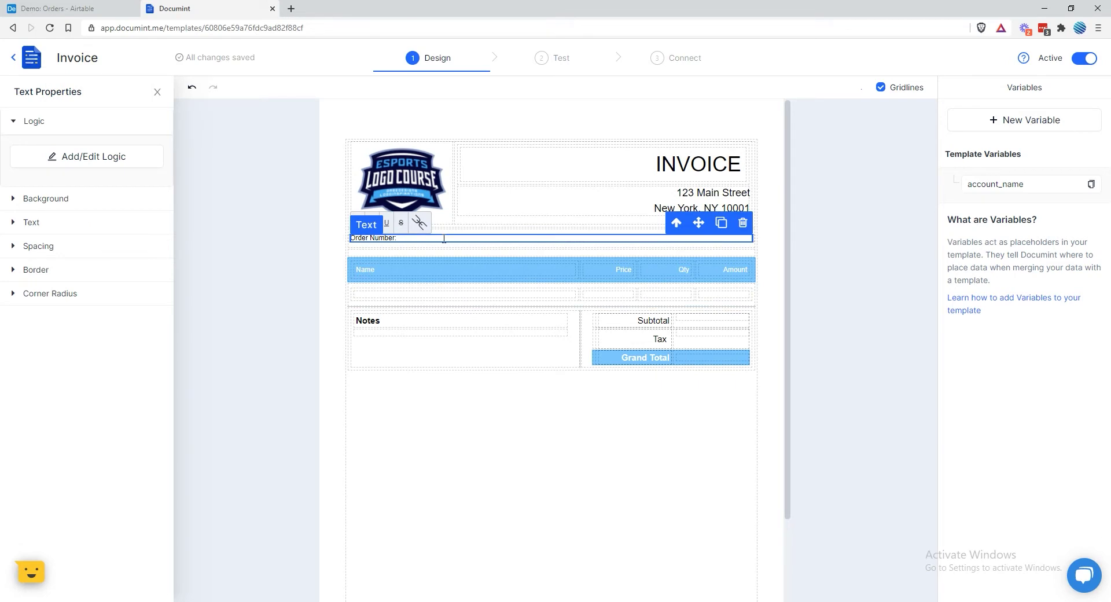
key("ctrl+v")
left_click(318, 266)
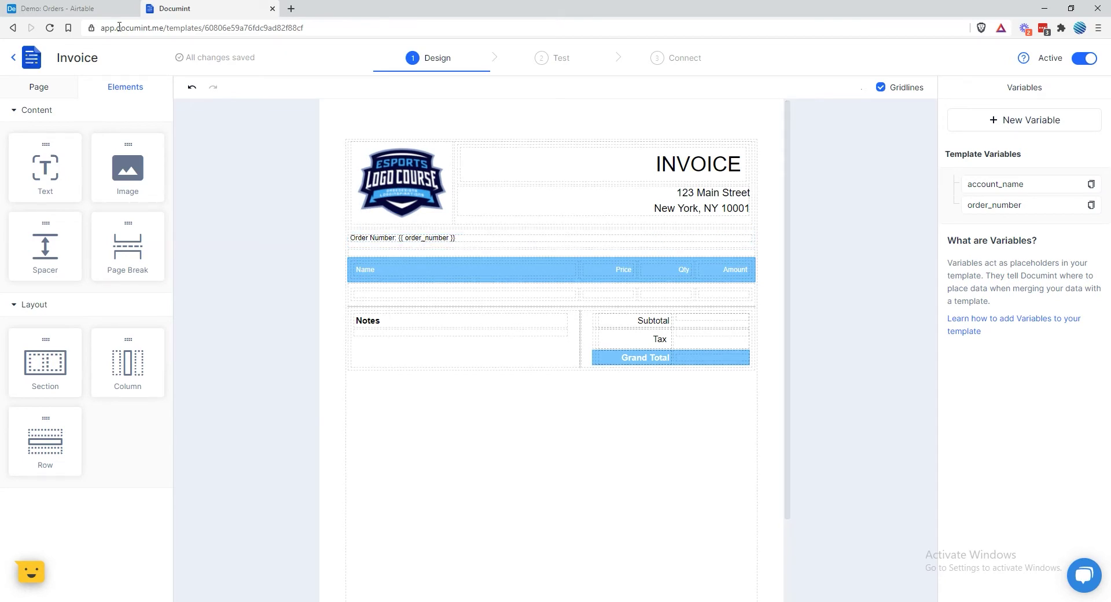
Return to Airtable, preview the invoice for the first order record, check its order number line, and close the preview
left_click(58, 9)
left_click(878, 191)
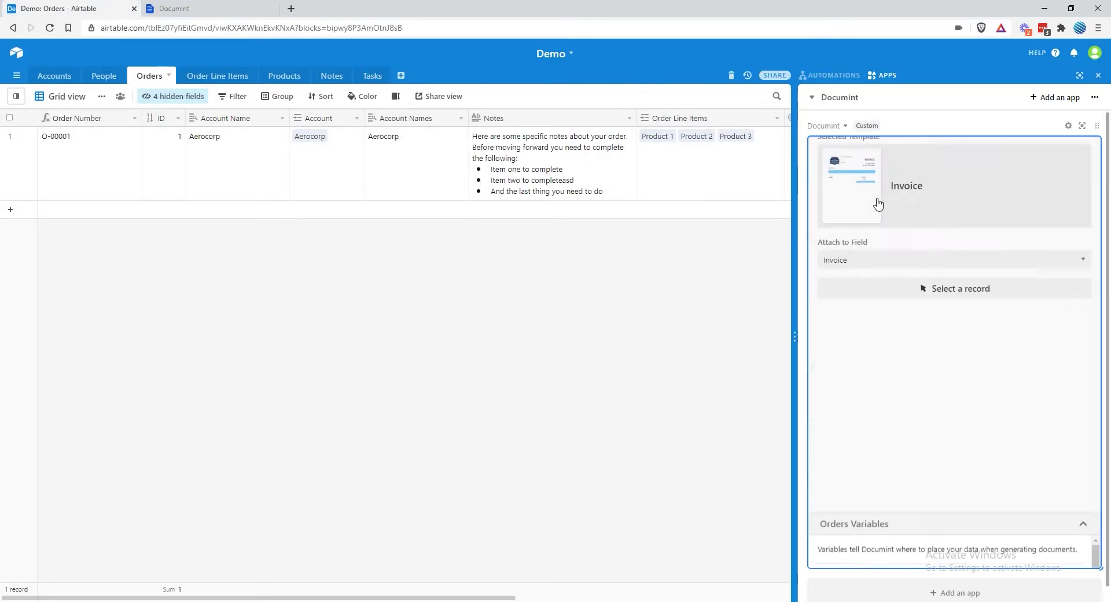
left_click(610, 149)
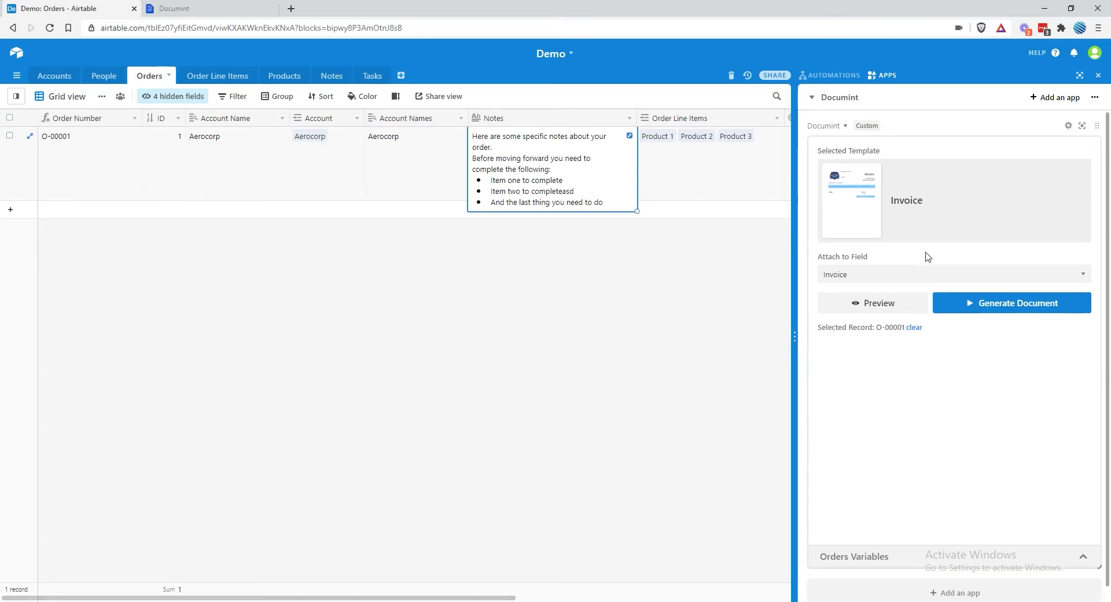
left_click(876, 303)
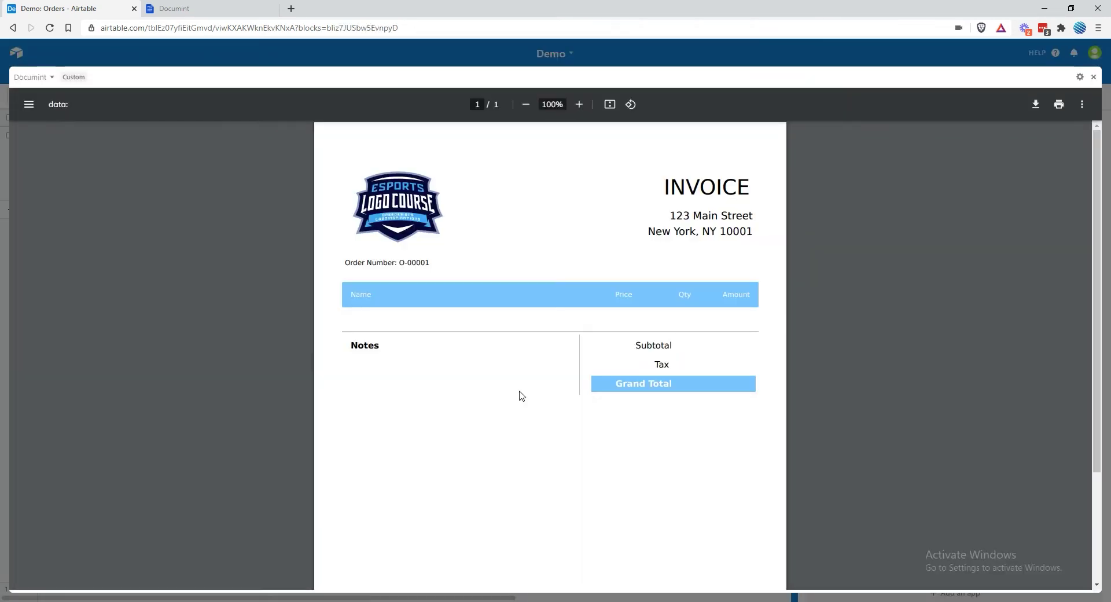
left_click_drag(397, 261, 438, 263)
left_click(440, 272)
left_click(1092, 77)
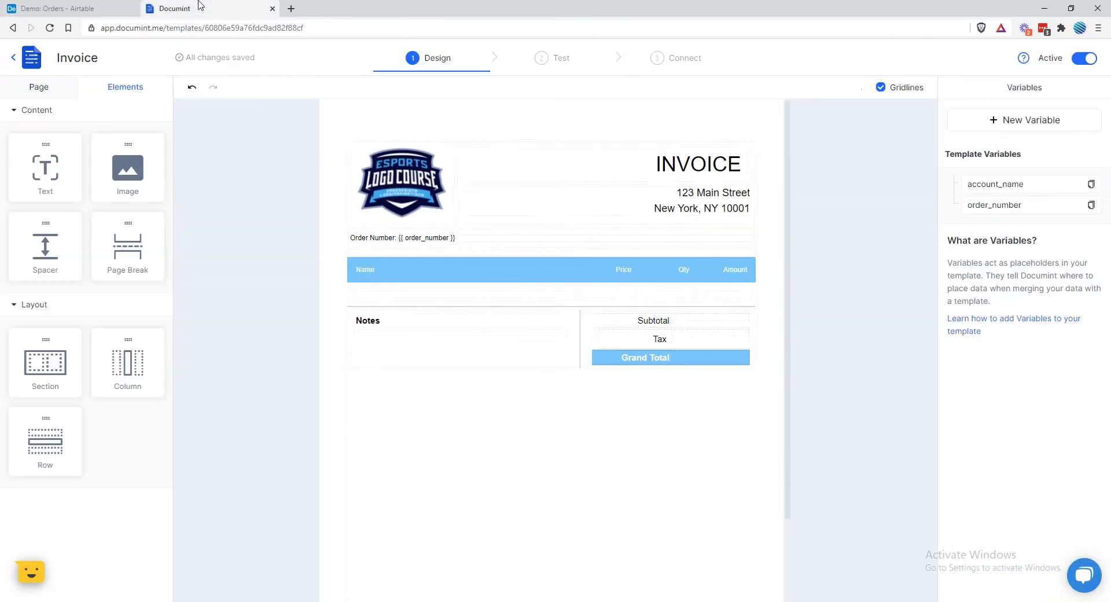
Expand Order Line Items in the Orders variables in Airtable and copy the Order Line Items array variable
left_click(180, 8)
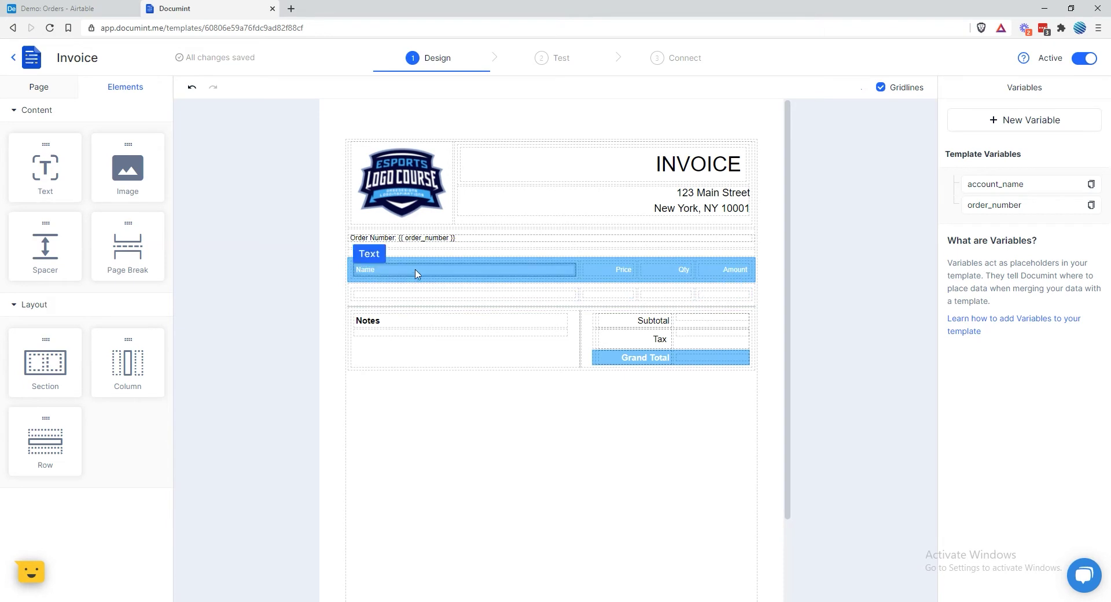
left_click(78, 6)
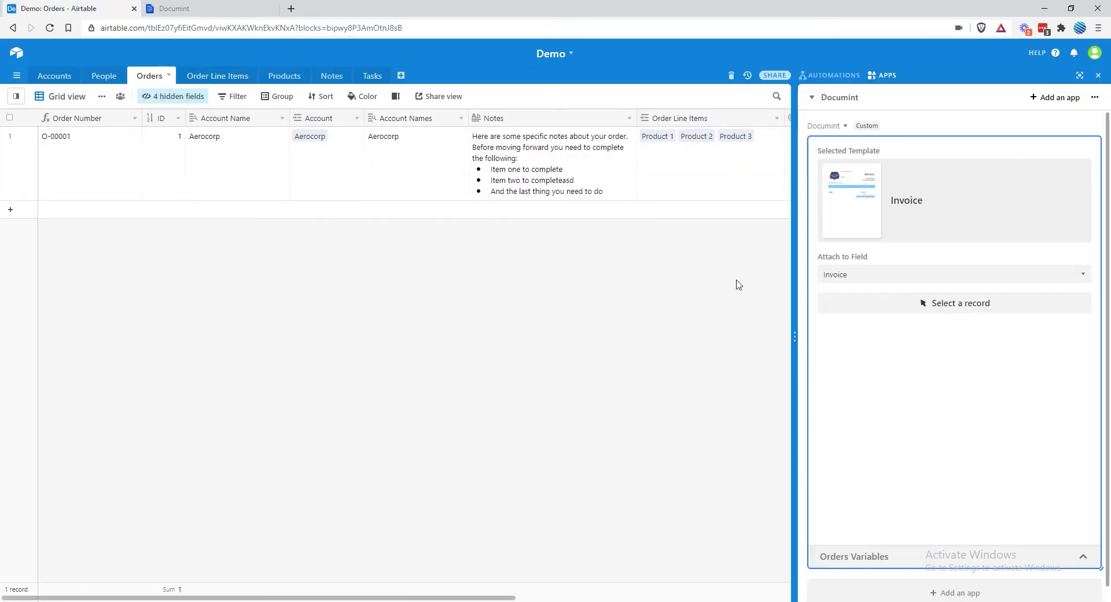
left_click(897, 555)
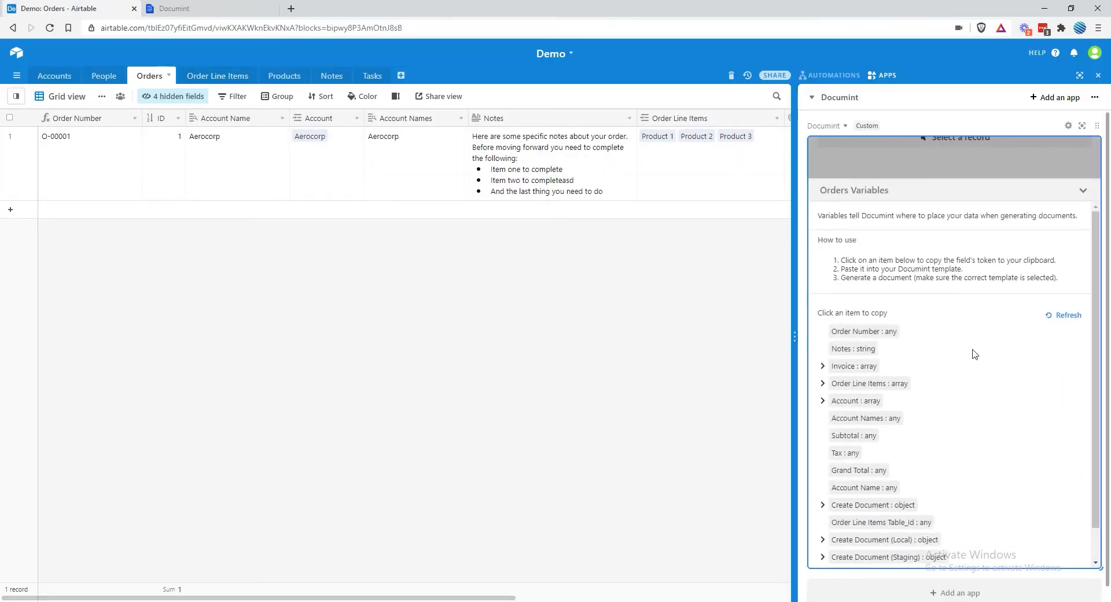
scroll(972, 352, "down", 1)
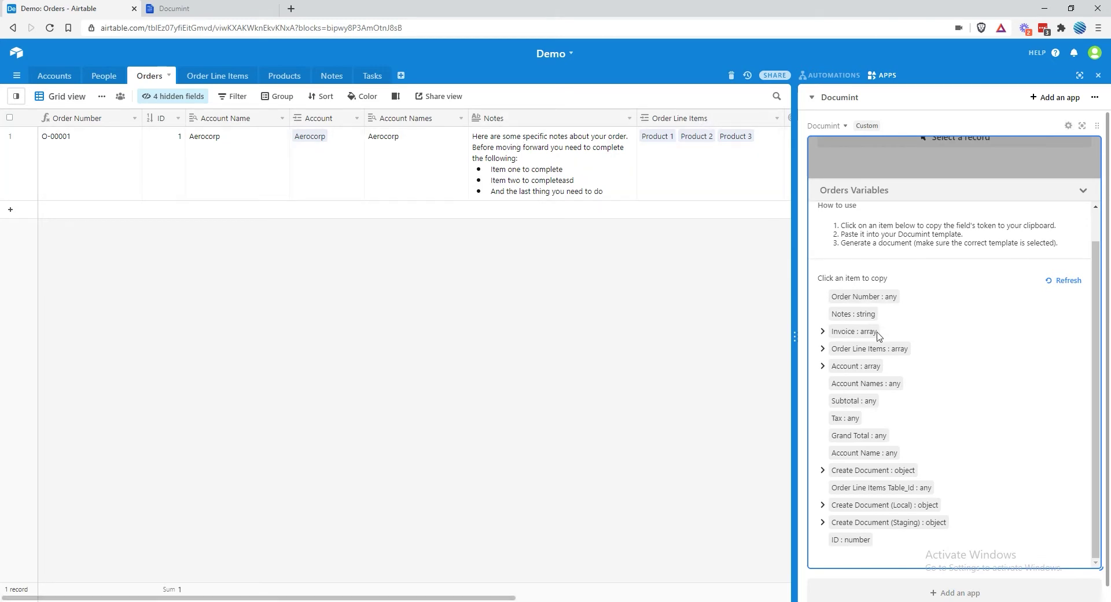
left_click(821, 349)
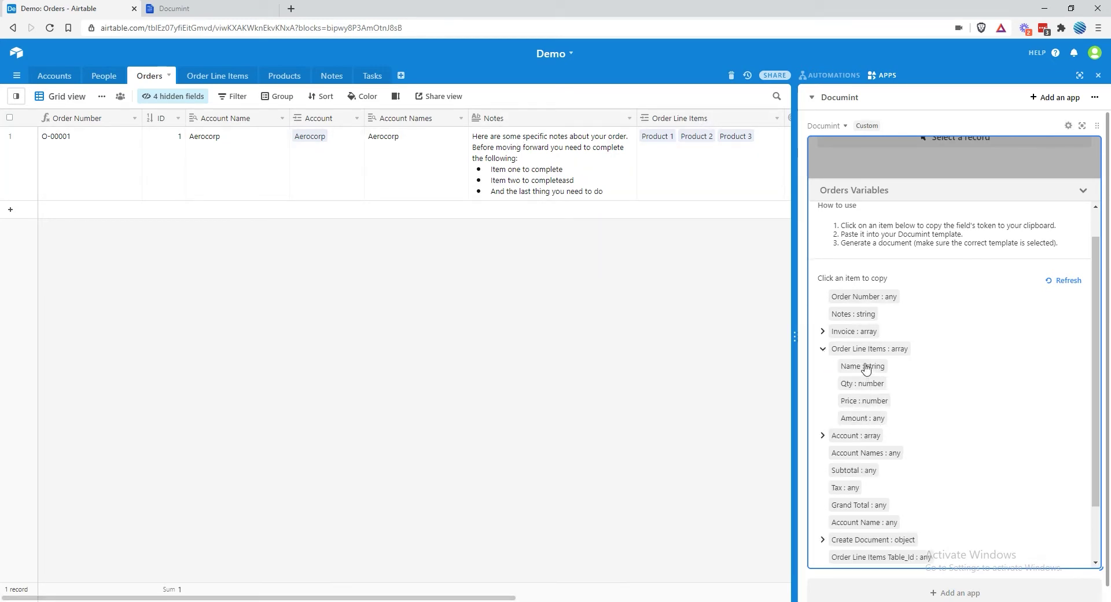
left_click(896, 349)
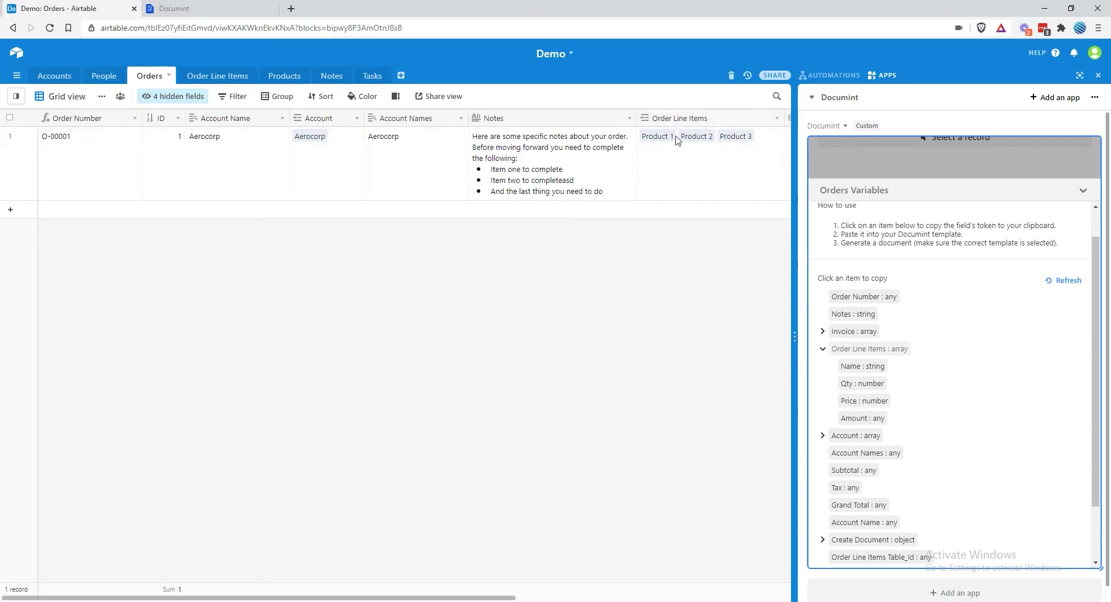
In Documint, open the repeat logic for the empty section under the table header and remove the name and value sort fields
left_click(221, 7)
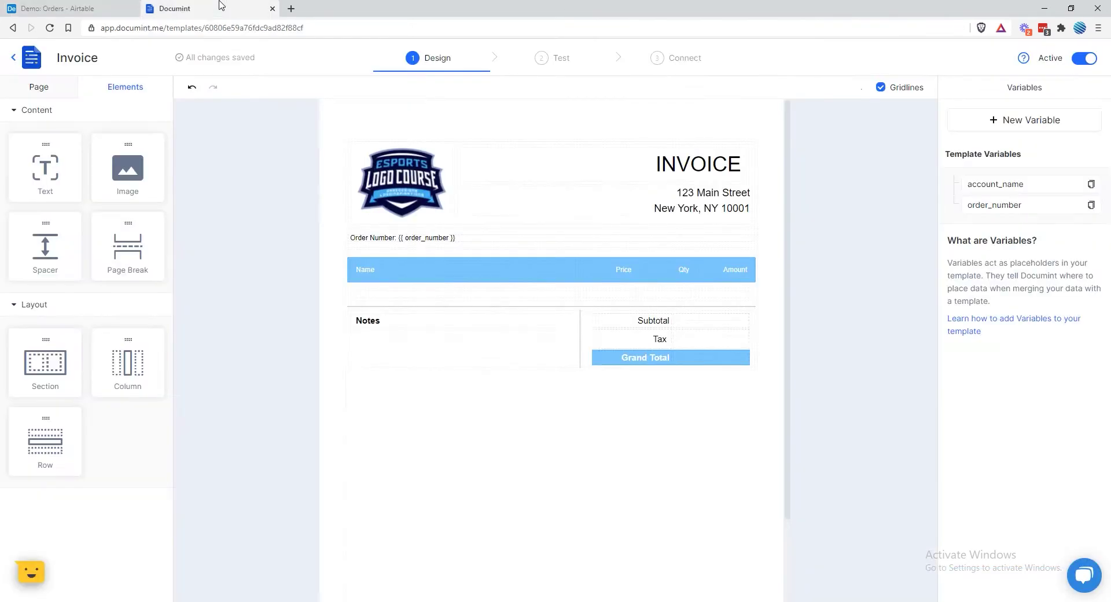
left_click(383, 309)
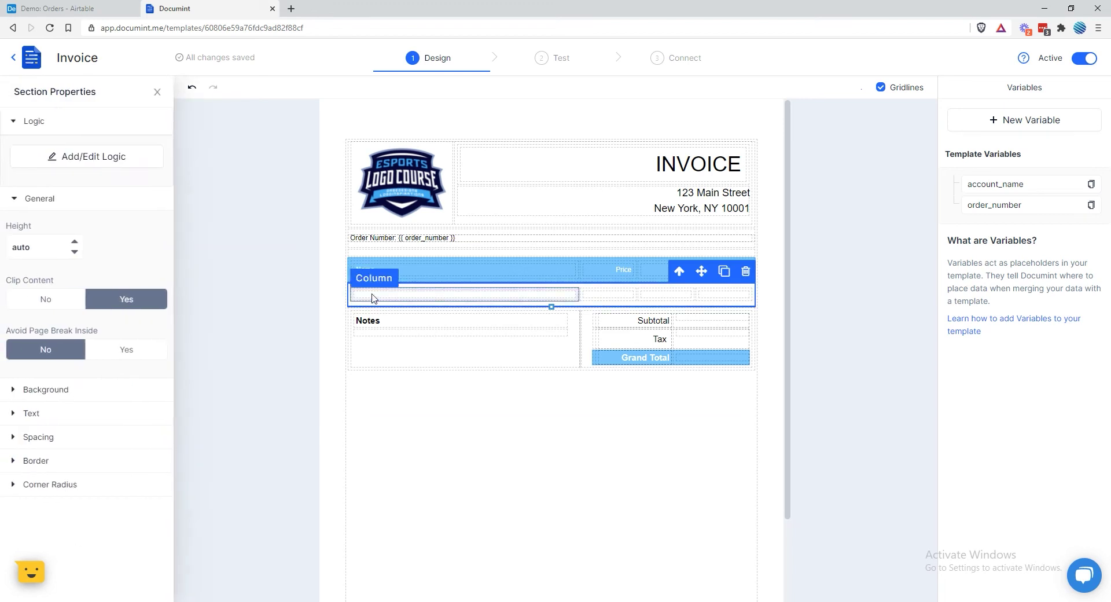
left_click(74, 156)
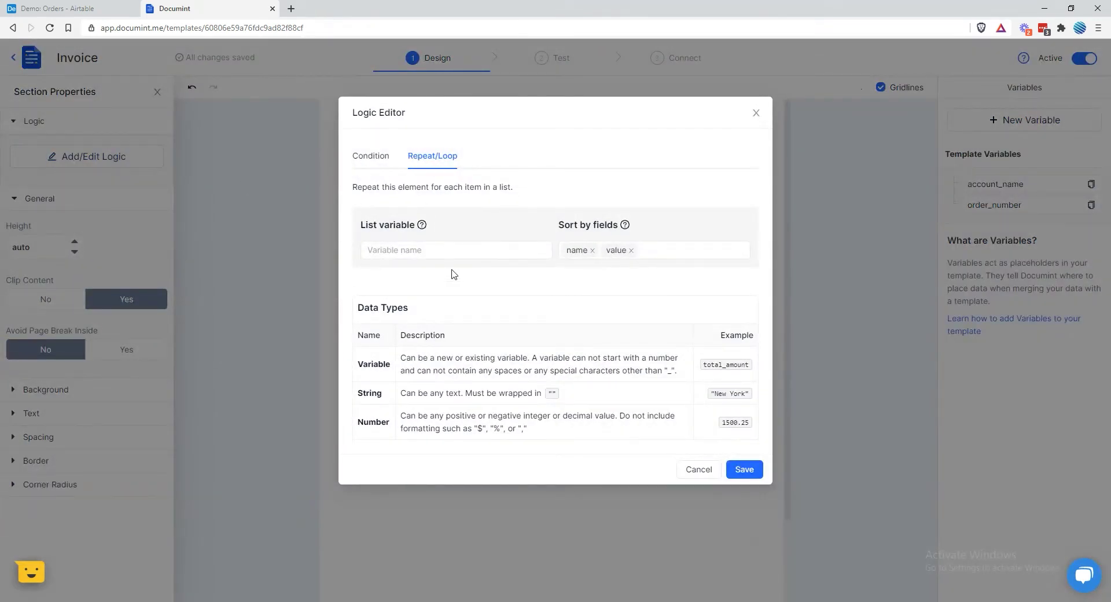
left_click(494, 252)
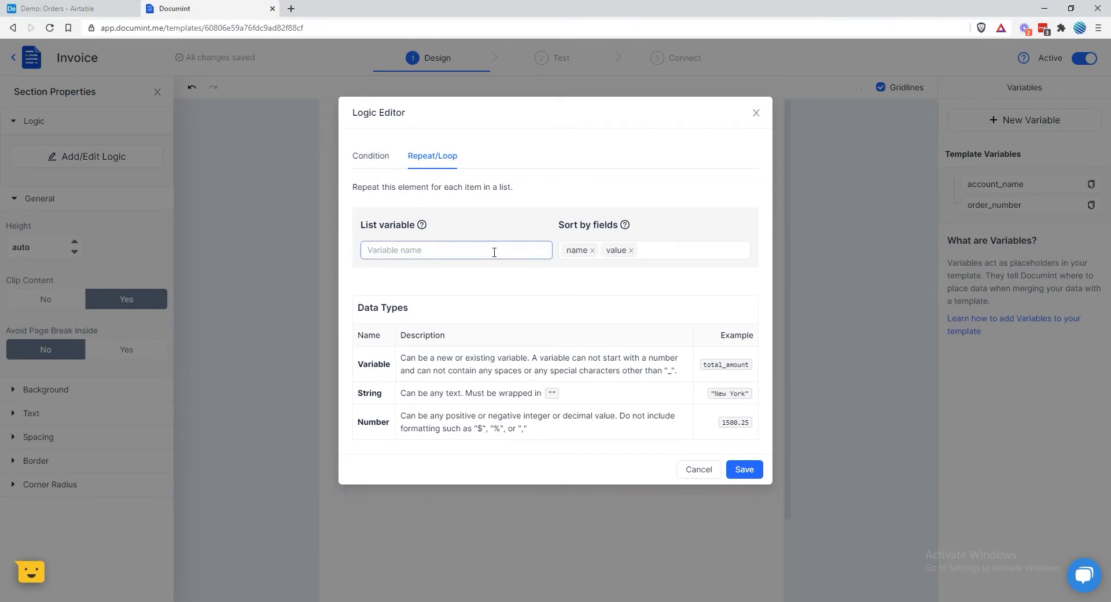
left_click(580, 253)
left_click(591, 250)
left_click(591, 251)
Set the section's list variable to order_line_items without the curly braces and save the repeat logic
left_click(461, 250)
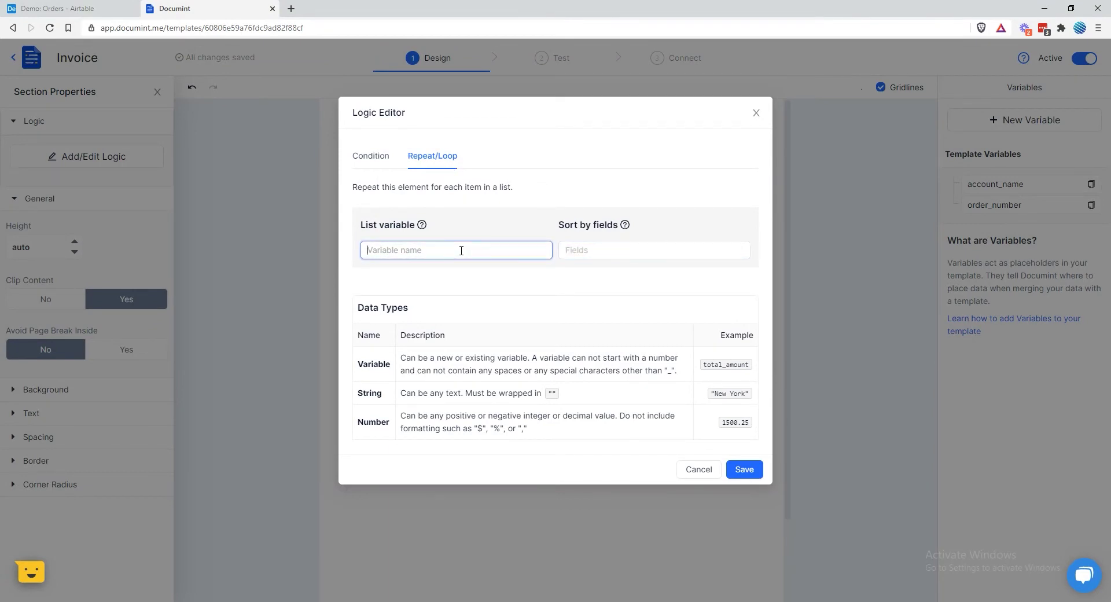
right_click(461, 250)
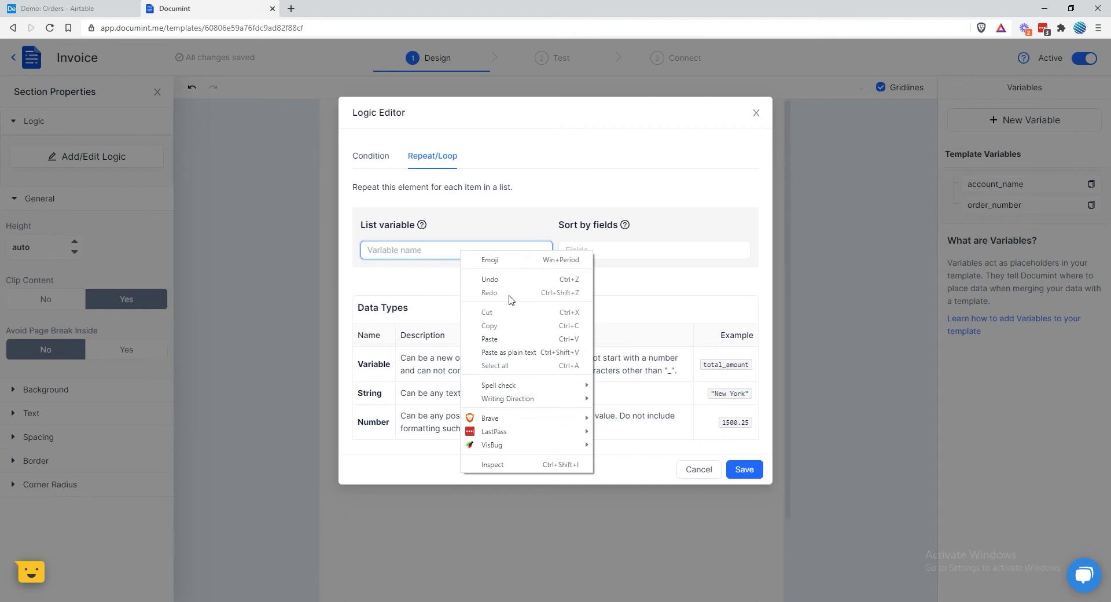
left_click(503, 339)
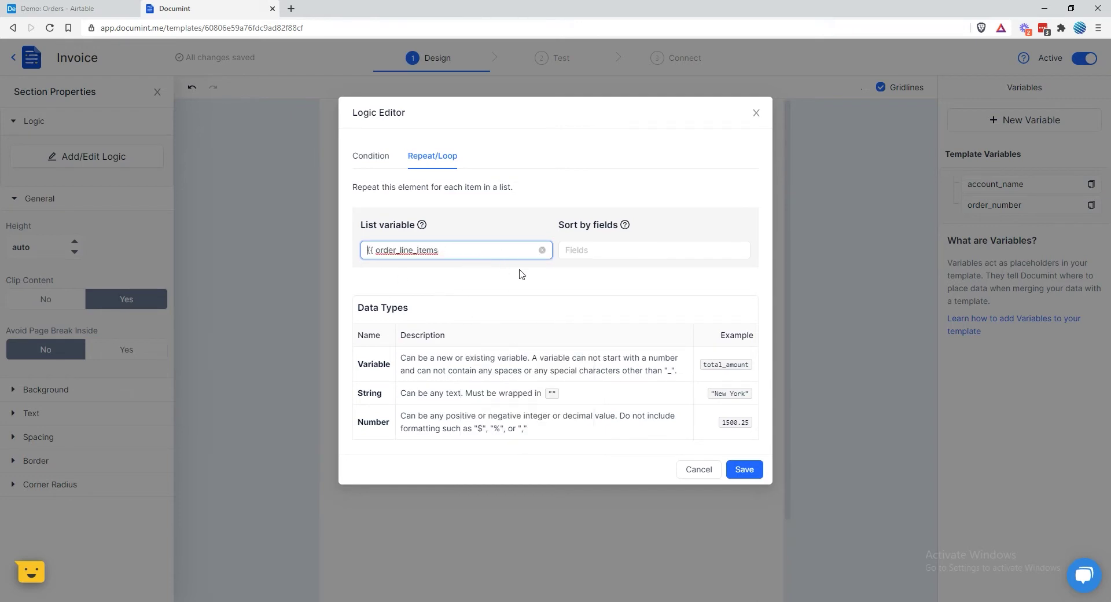
key("Delete")
key("Delete")
key("Delete")
left_click(741, 470)
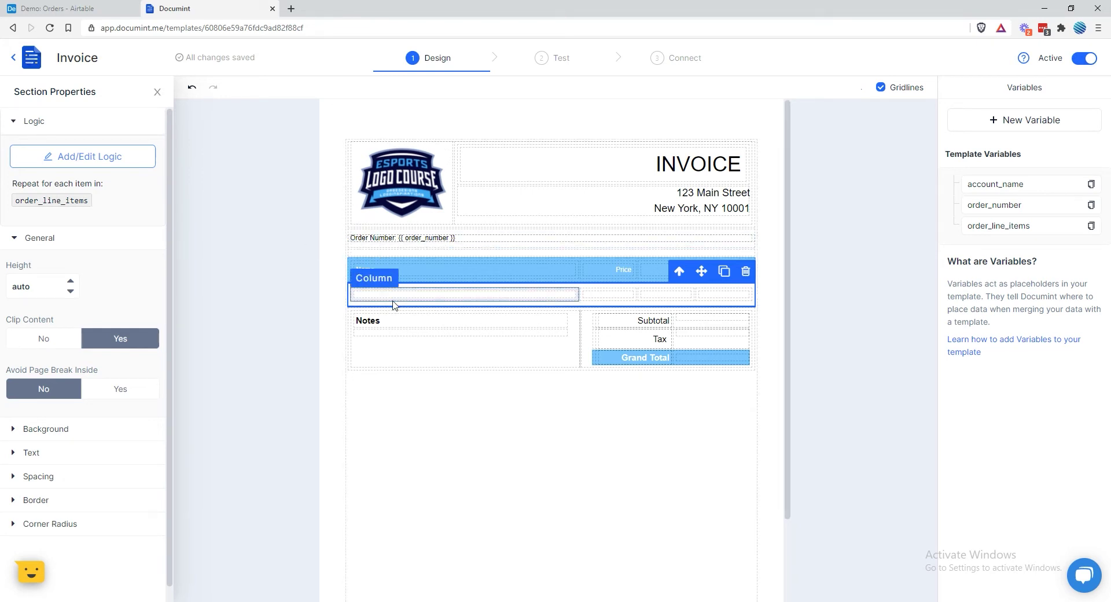
Switch to Airtable, preview the invoice for the first order record to check the repeated line item rows, and close the preview
left_click(80, 8)
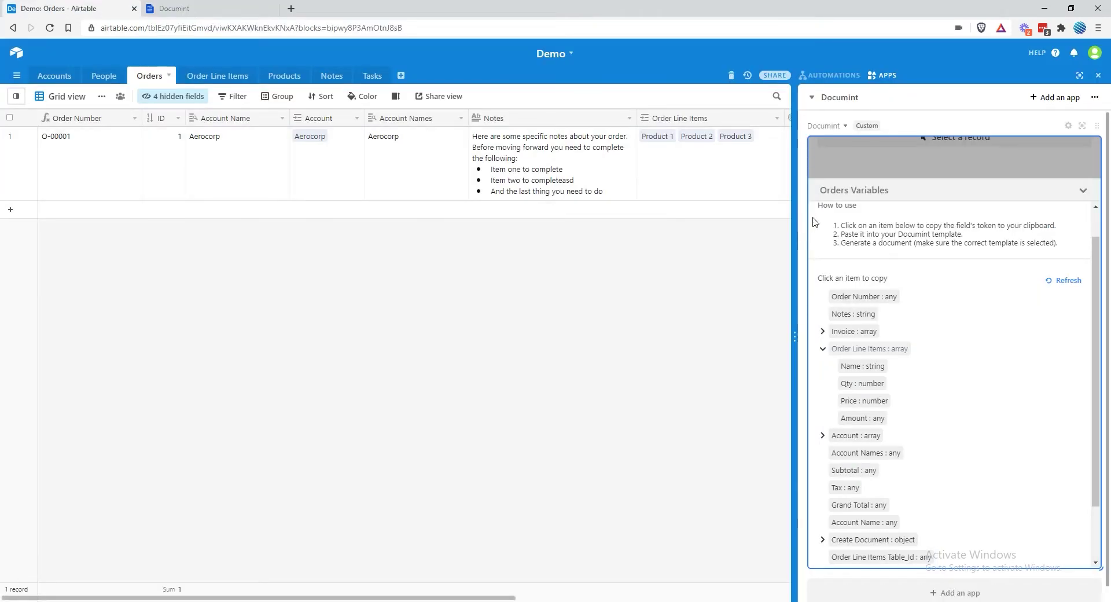
left_click(833, 190)
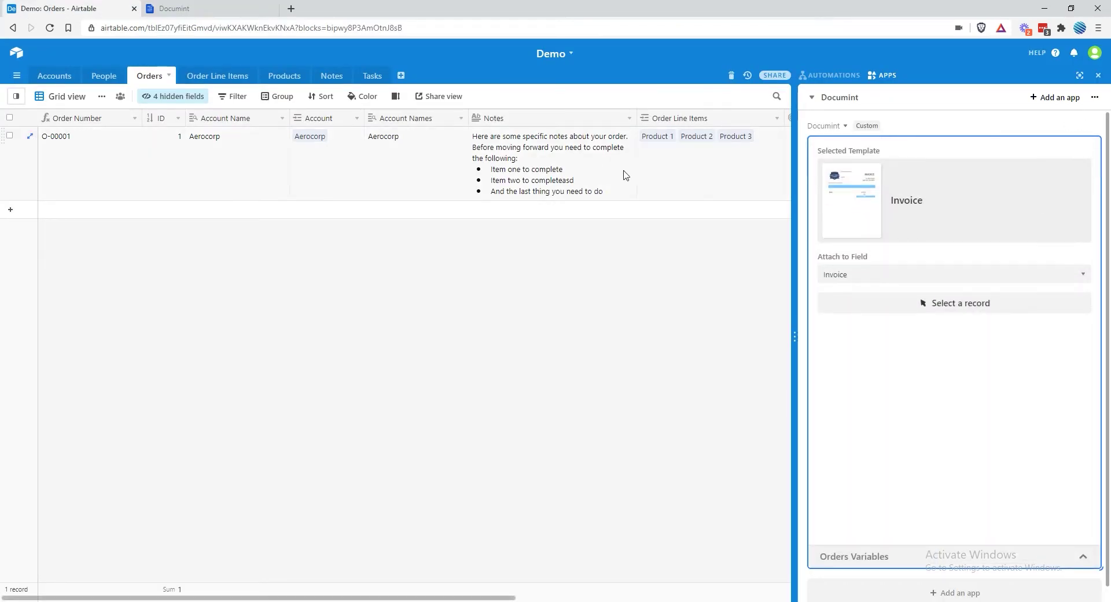
left_click(679, 179)
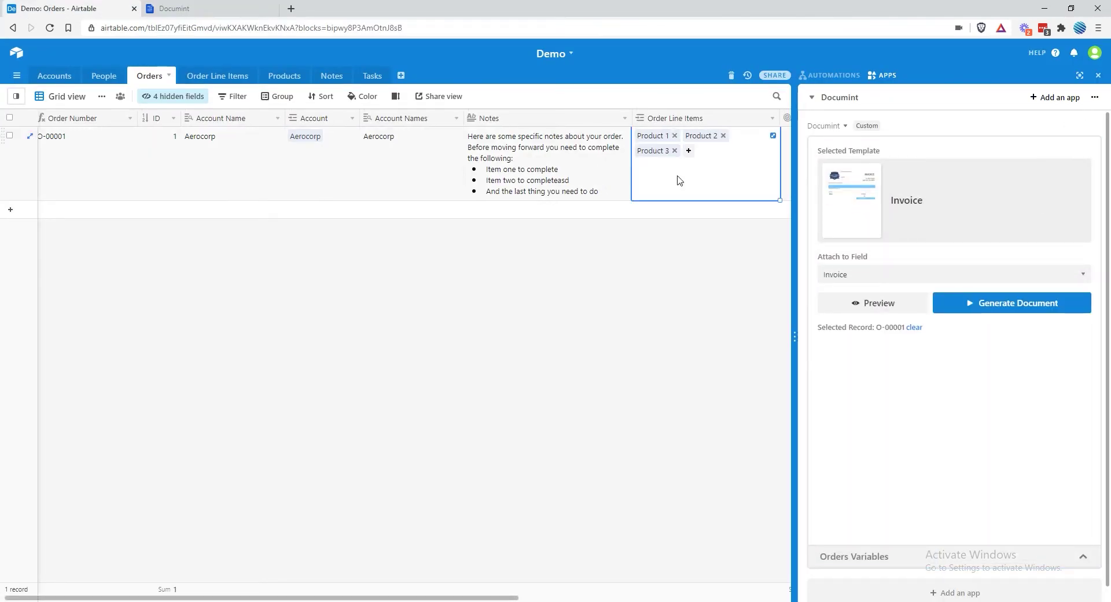
left_click(862, 306)
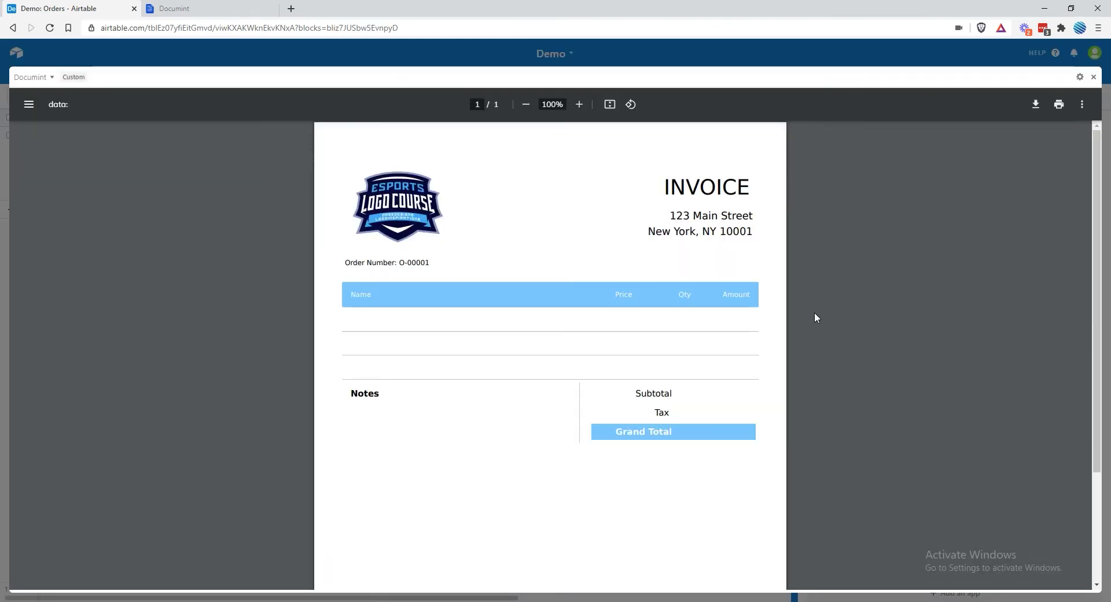
left_click(1094, 78)
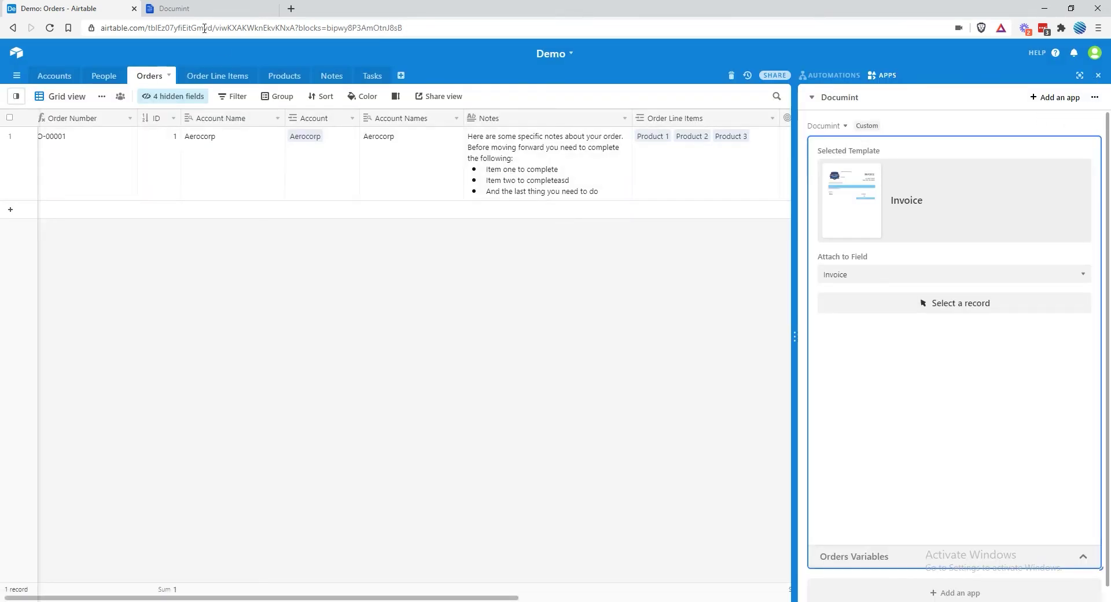
Copy the Name variable nested under Order Line Items from the Orders variables in Airtable
left_click(204, 9)
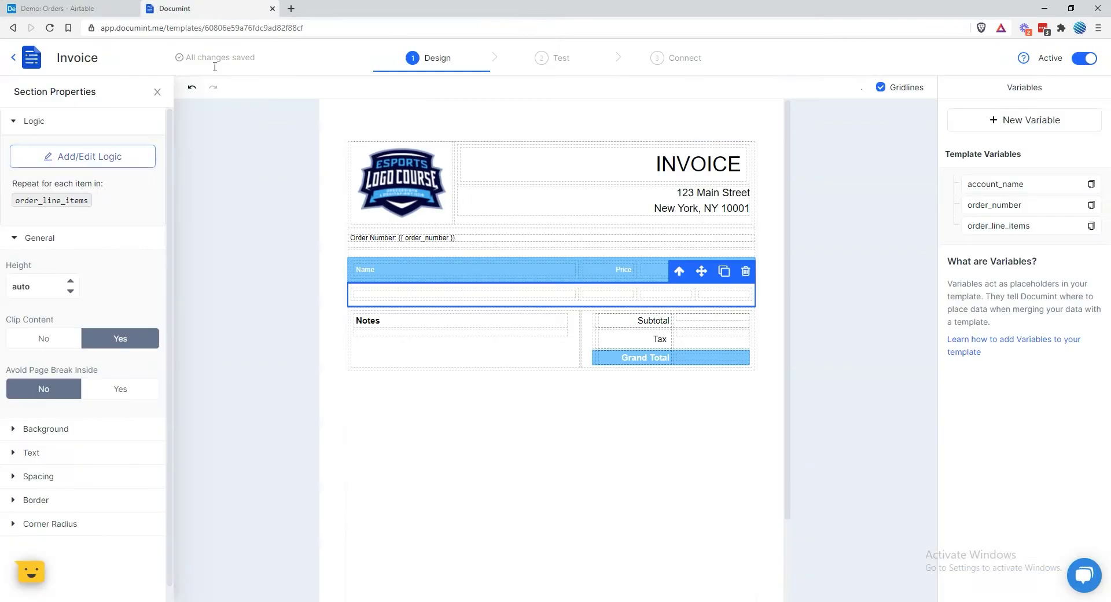
left_click(88, 6)
left_click(650, 196)
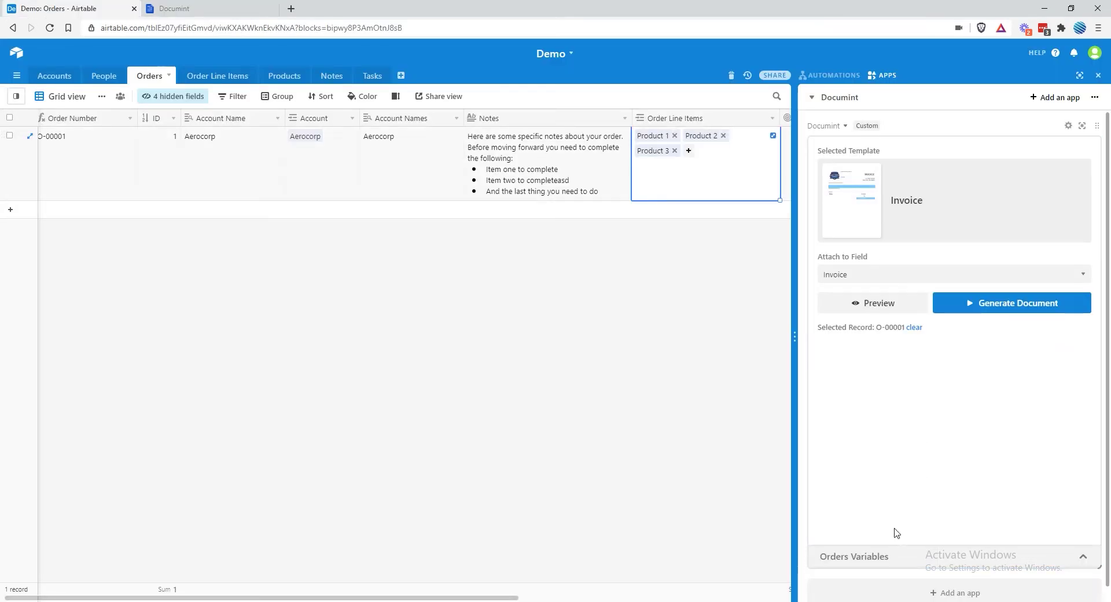
left_click(887, 556)
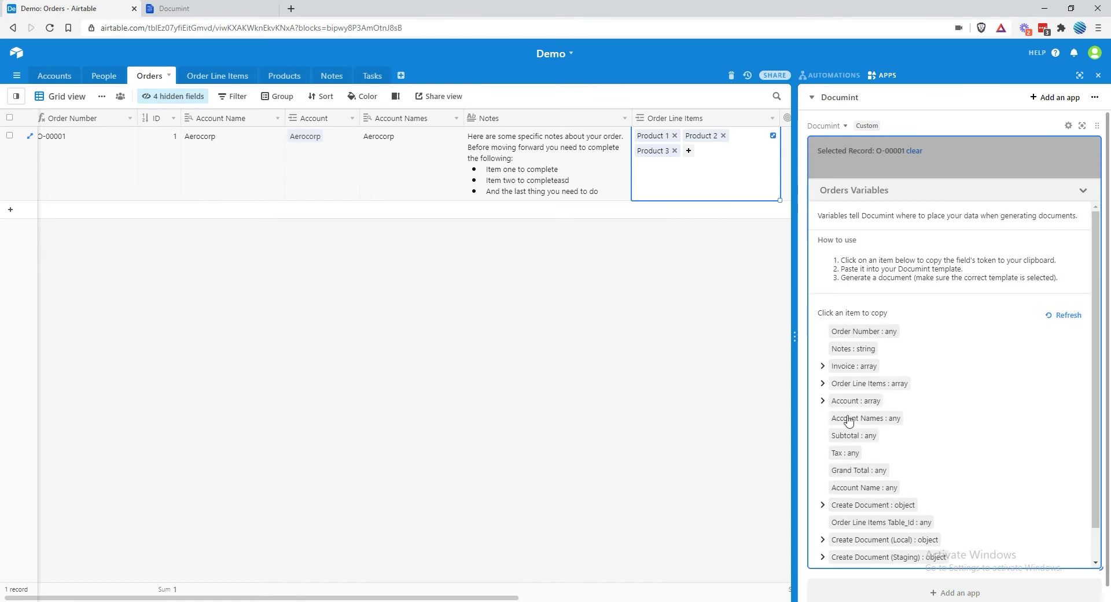
left_click(822, 384)
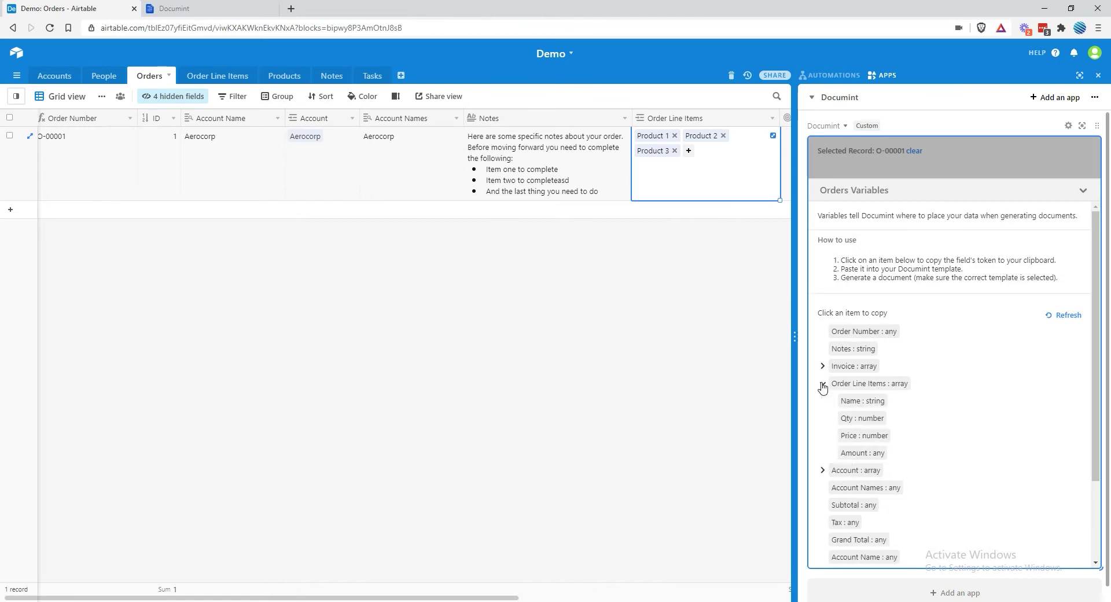
left_click(869, 405)
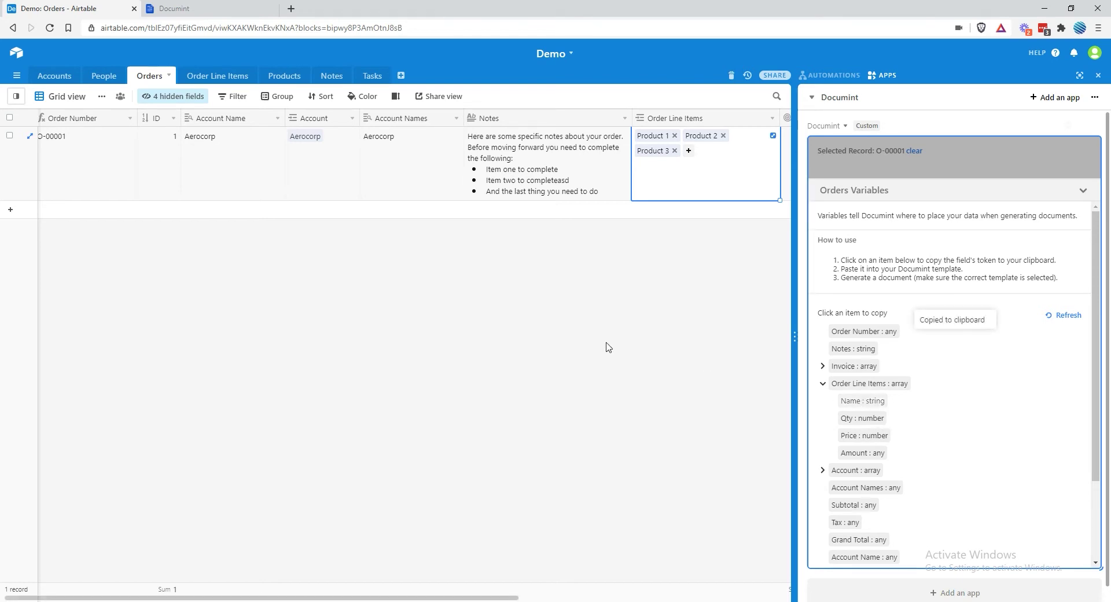
Paste {{ name }} into the text cell under the Name header of the repeating section in Documint
left_click(176, 7)
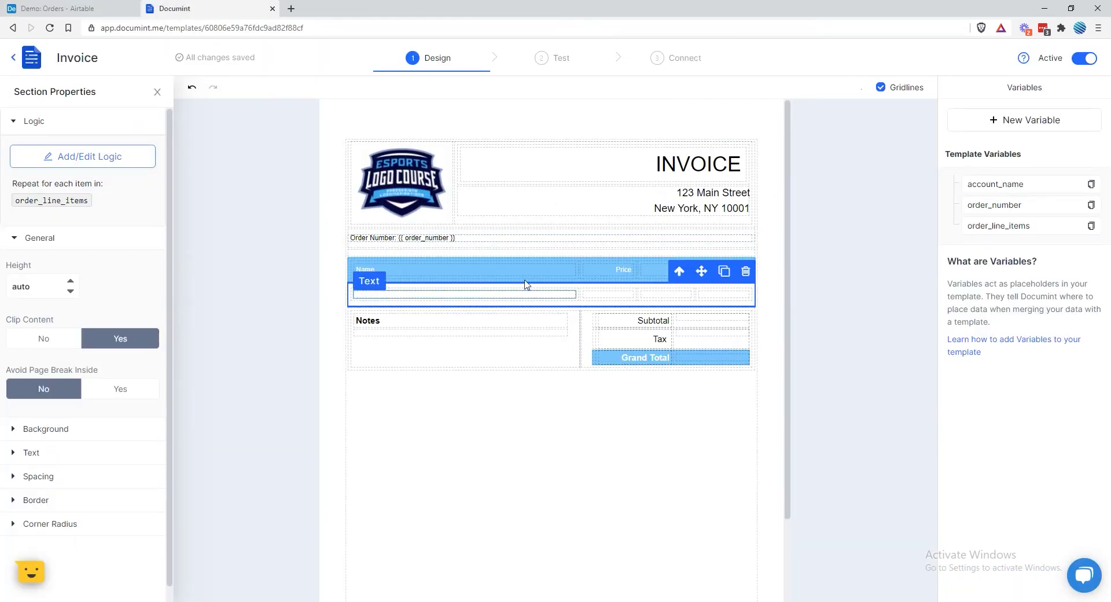
left_click(466, 296)
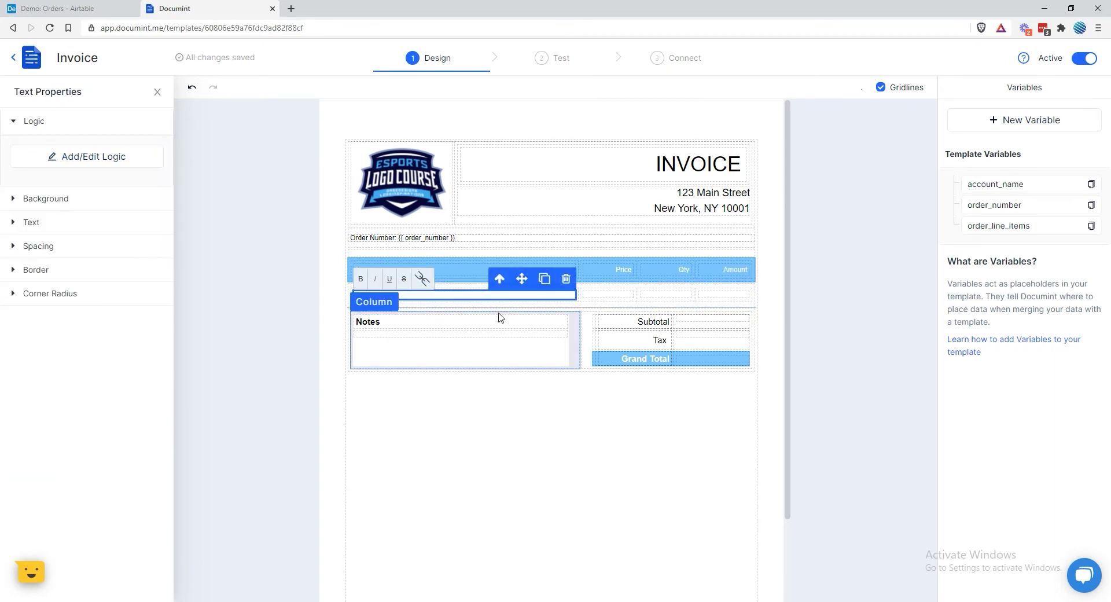
type("{{ name }}")
left_click(463, 451)
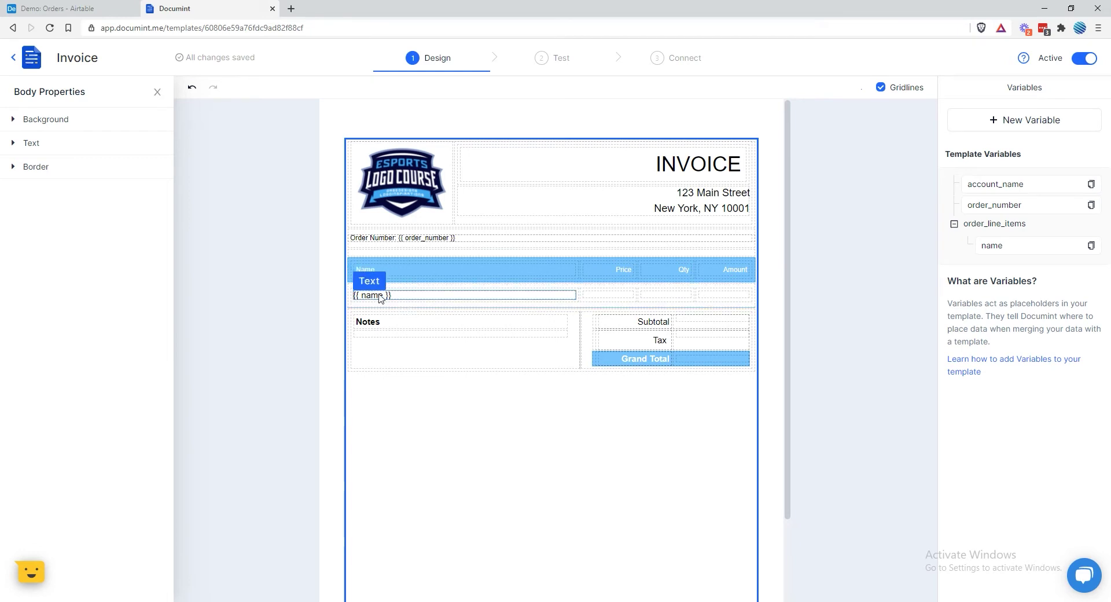
Examine the repeating section's loop setting and how the name variable is nested under order_line_items
left_click(45, 5)
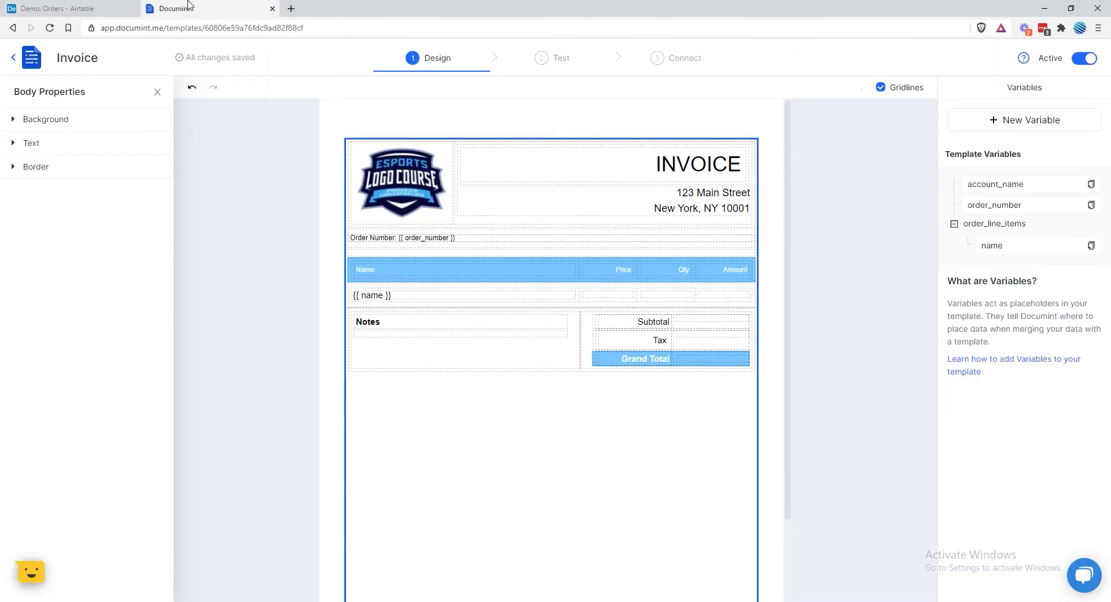
left_click(191, 8)
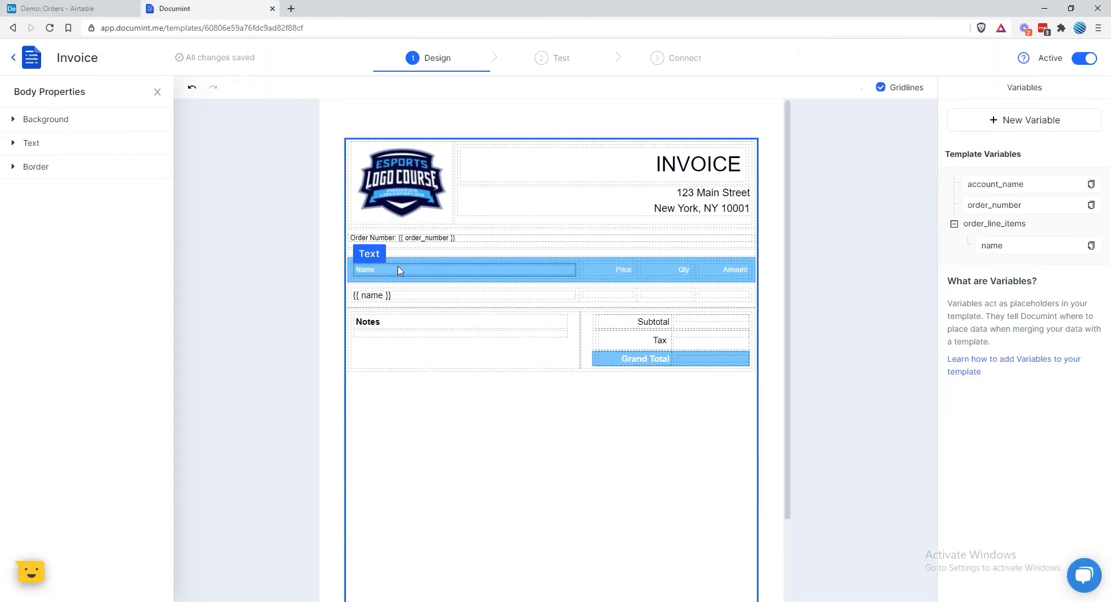
left_click(377, 311)
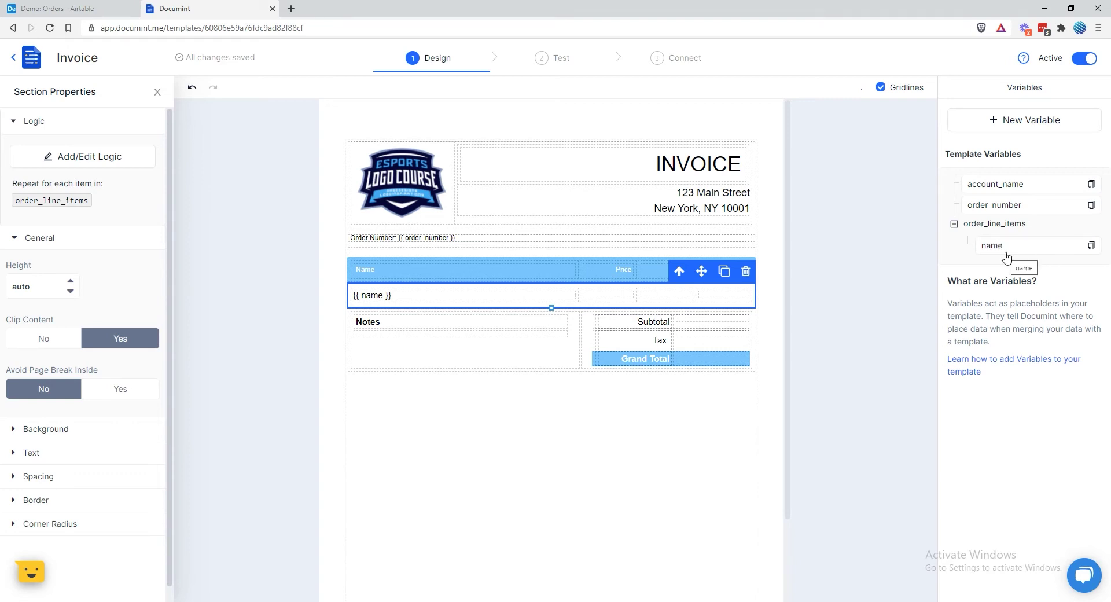
left_click(672, 466)
left_click(302, 216)
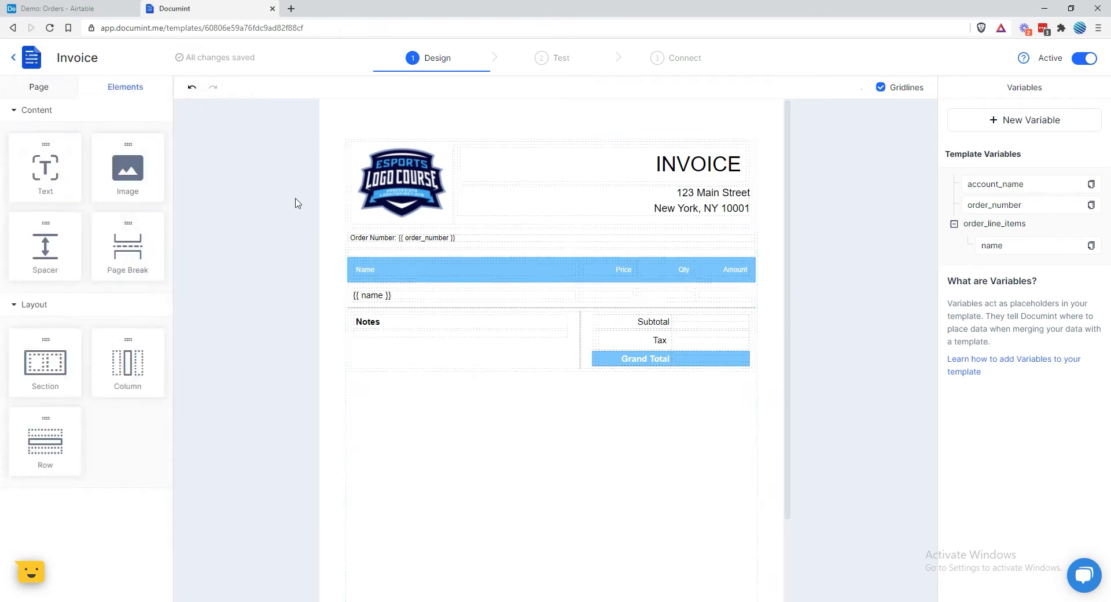
Return to Airtable, preview the selected order's invoice to check the product names in the line items, and close the preview
left_click(58, 8)
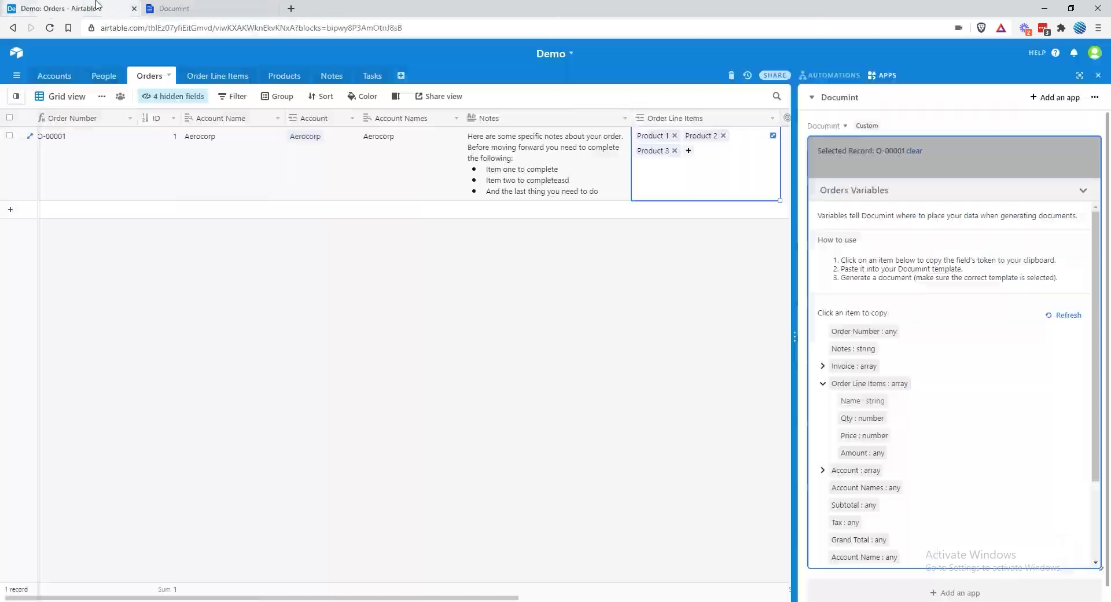
left_click(868, 191)
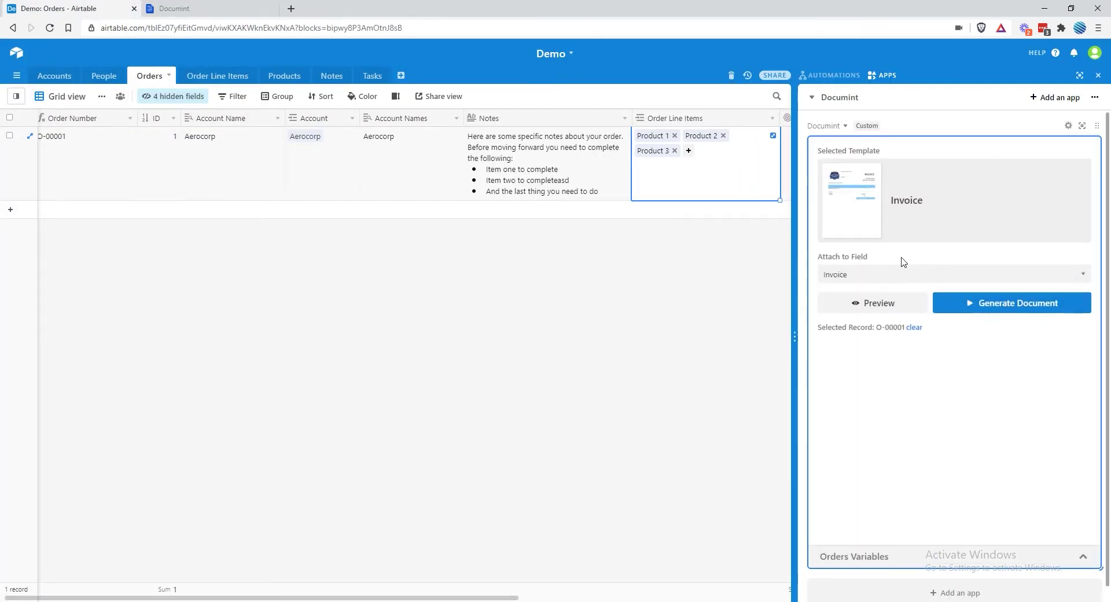
left_click(903, 303)
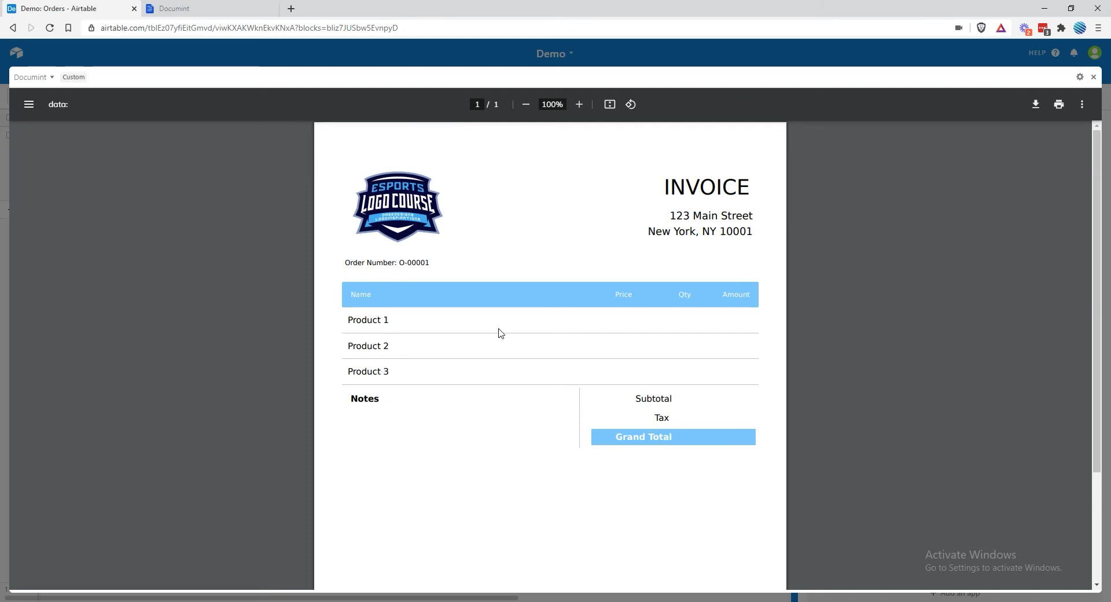
left_click(1093, 77)
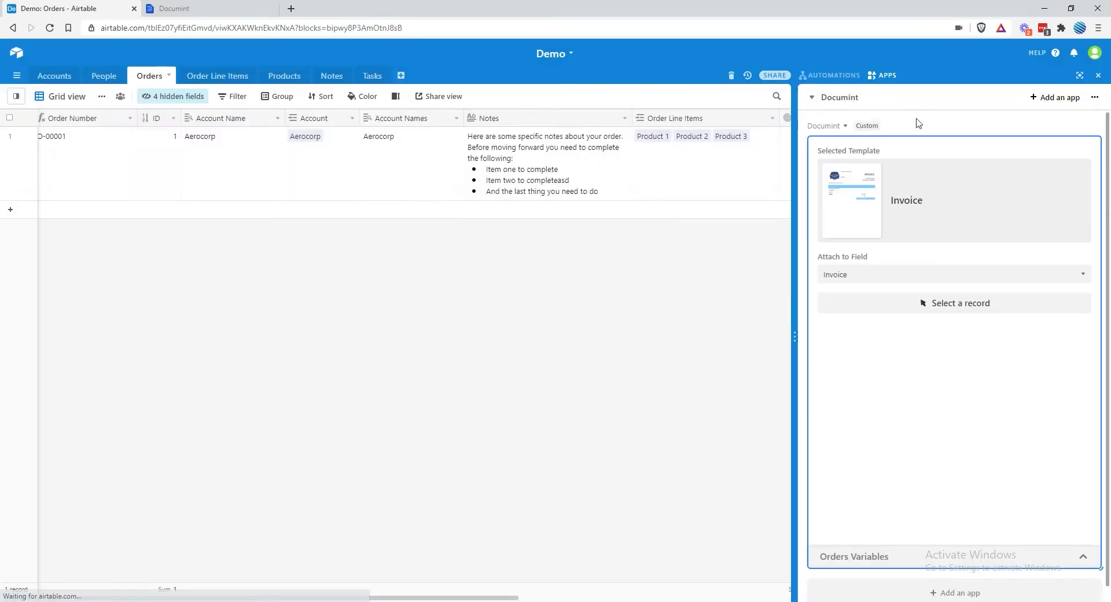
Copy the Qty variable nested under Order Line Items from the Orders variables in Airtable
left_click(205, 8)
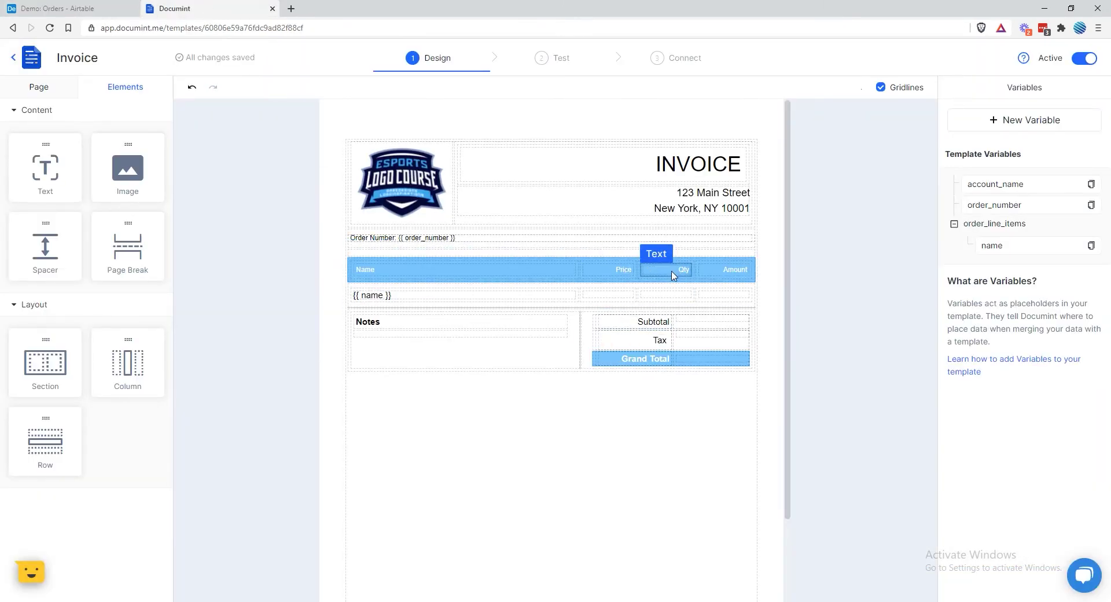
key("ctrl+shift+Tab")
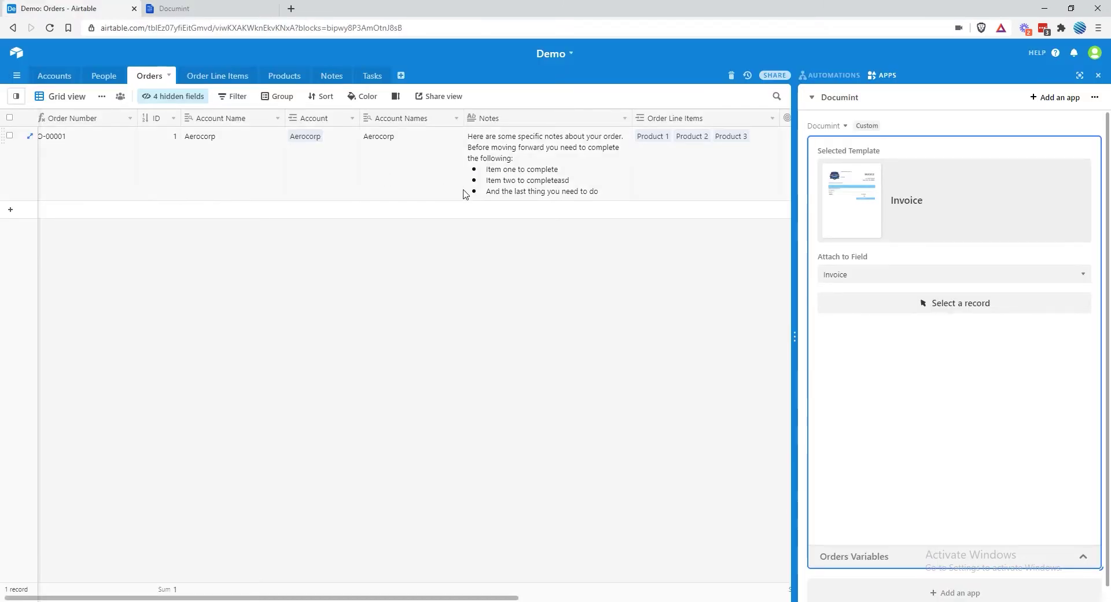
left_click(880, 560)
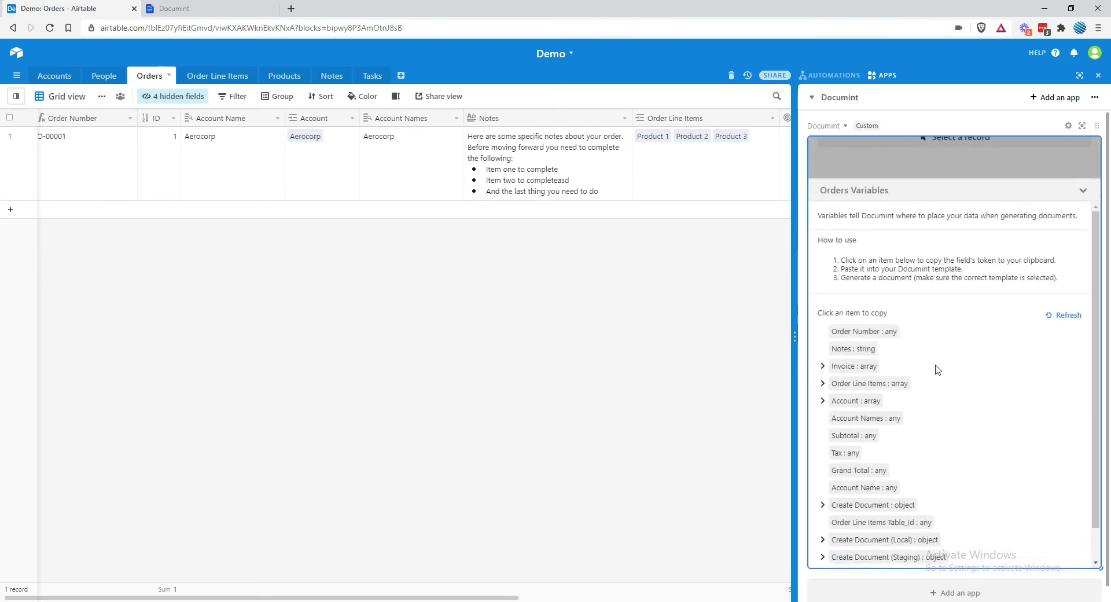
left_click(821, 384)
scroll(939, 388, "down", 1)
left_click(868, 364)
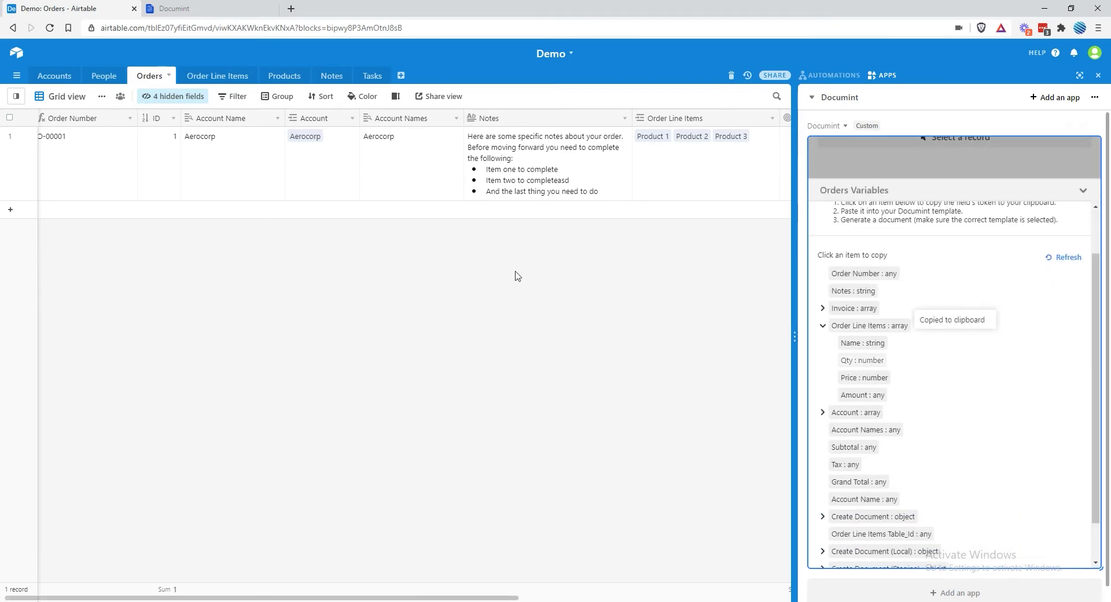
Paste {{number qty "0,0"}} into the text cell under the Qty header of the repeating section in Documint
left_click(216, 7)
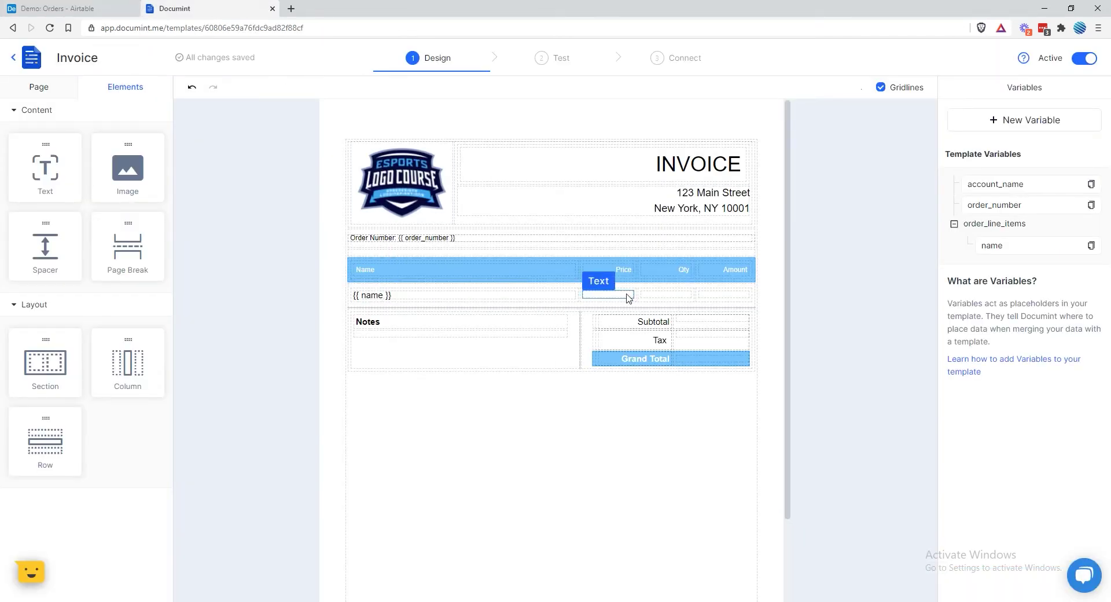
left_click(665, 294)
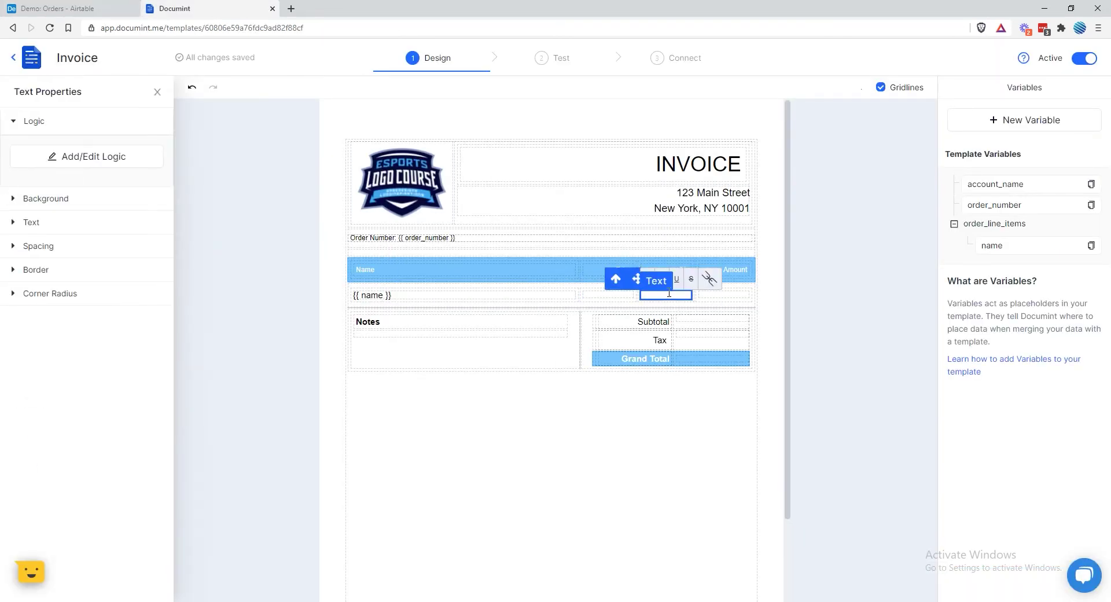
key("ctrl+v")
left_click(836, 324)
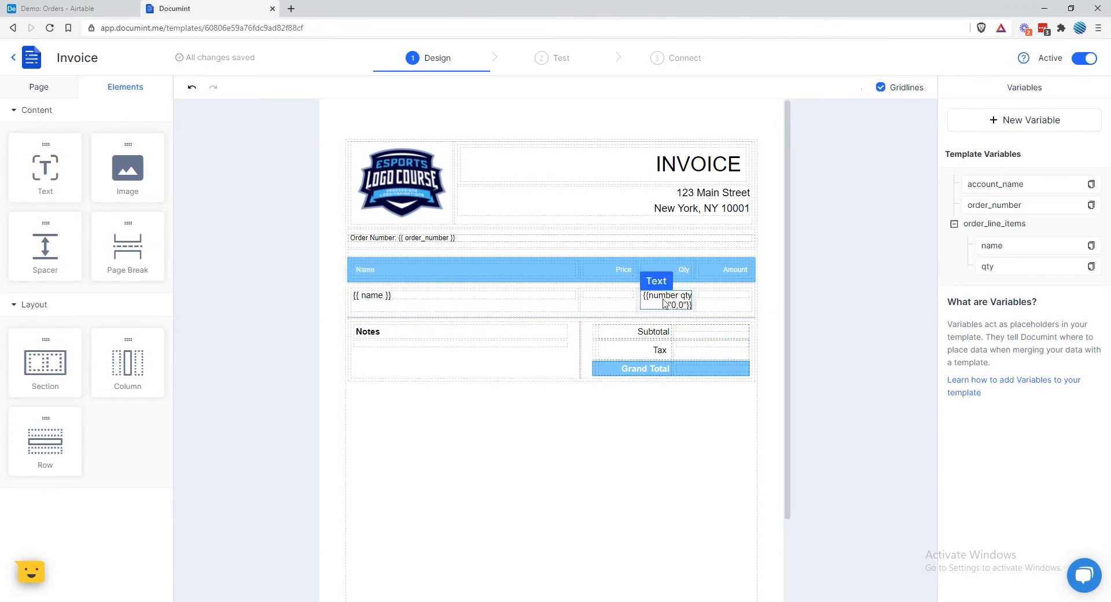
left_click(664, 301)
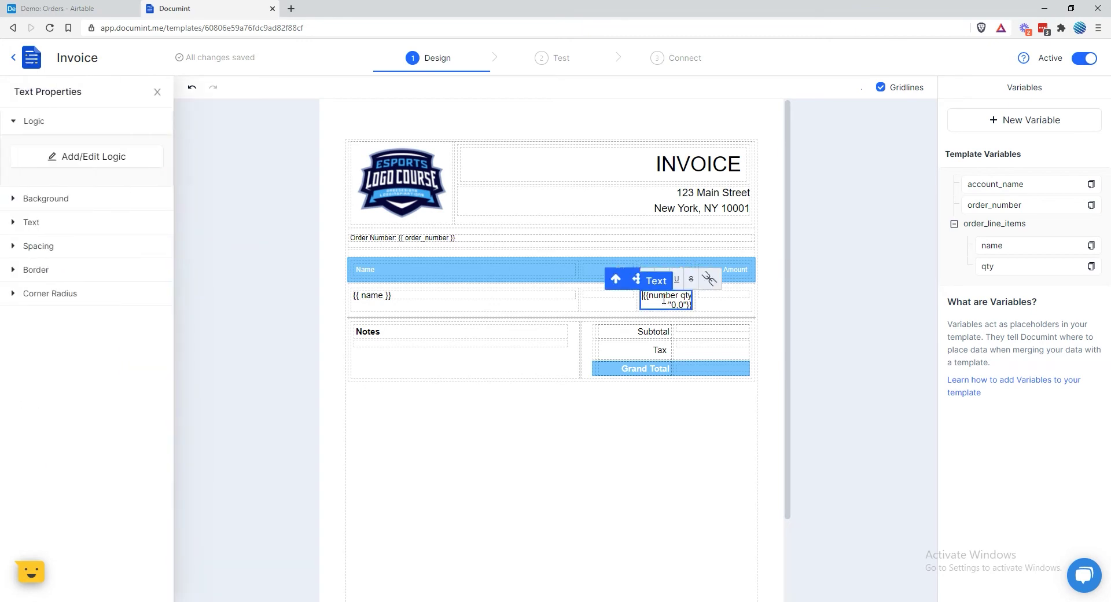
Check the number format of the Qty field in Airtable's Order Line Items table, keeping Integer (2), and close the field settings
key("ctrl+shift+Tab")
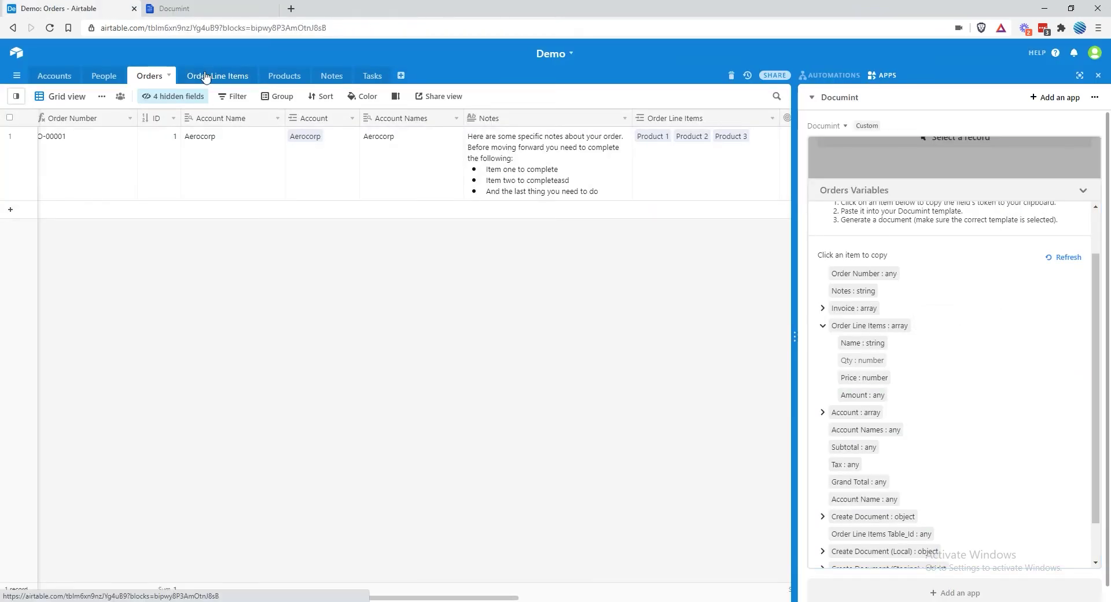
left_click(217, 76)
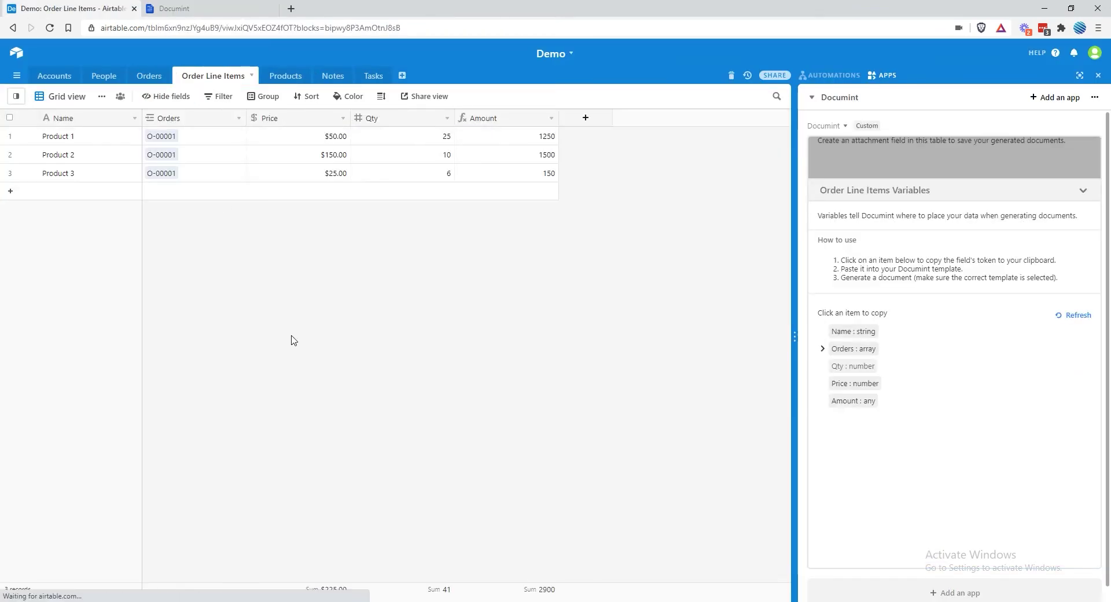
double_click(418, 119)
double_click(418, 119)
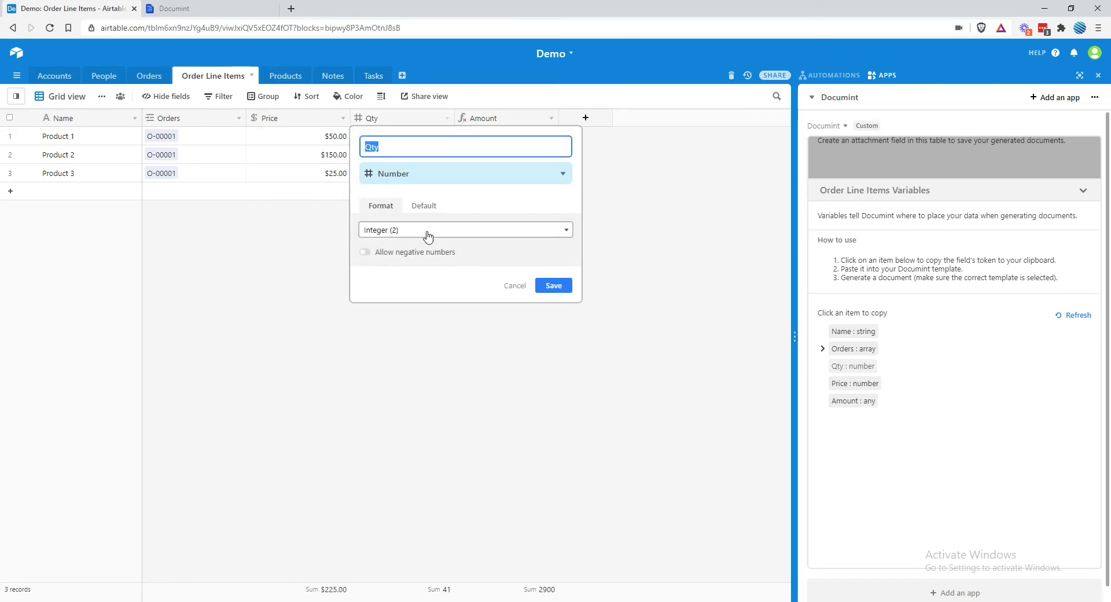
left_click(394, 230)
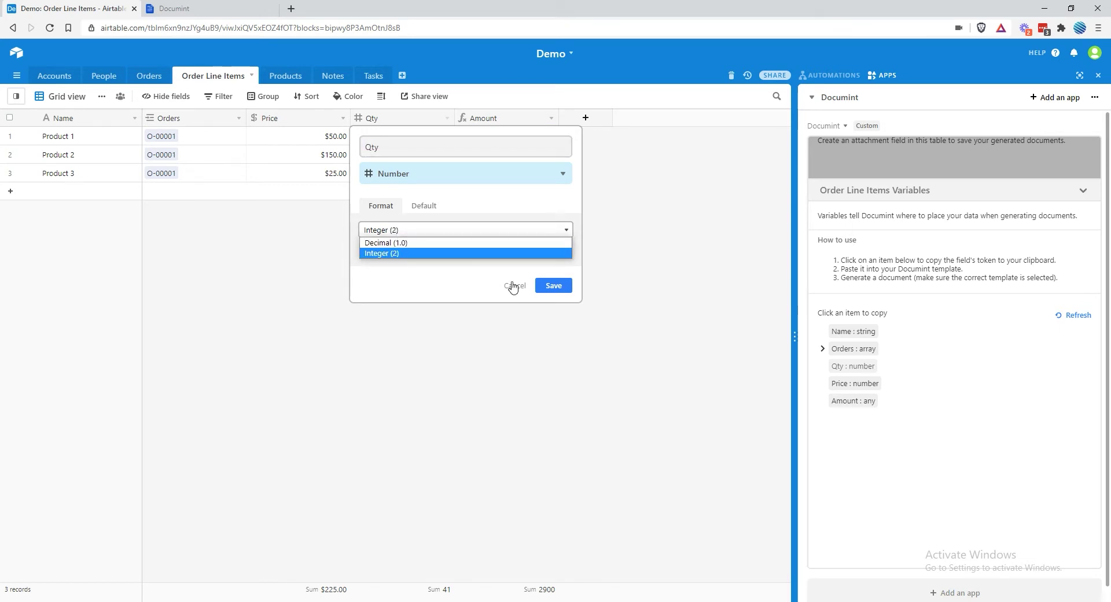
left_click(552, 285)
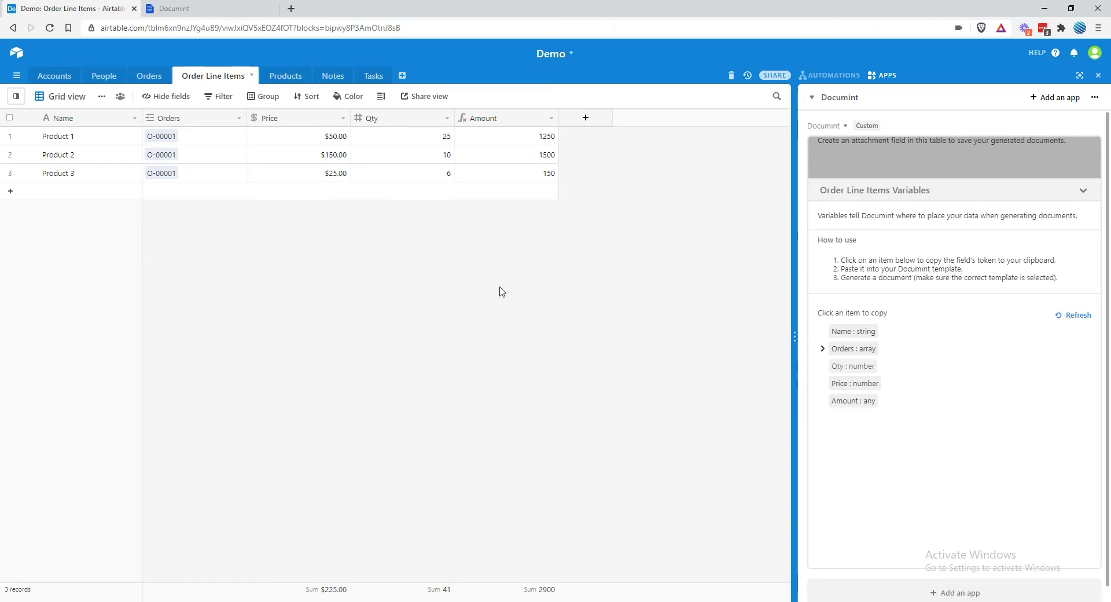
Return to the Documint template and remove the number helper and "0,0" format from the Qty cell, leaving {{qty }}
left_click(148, 75)
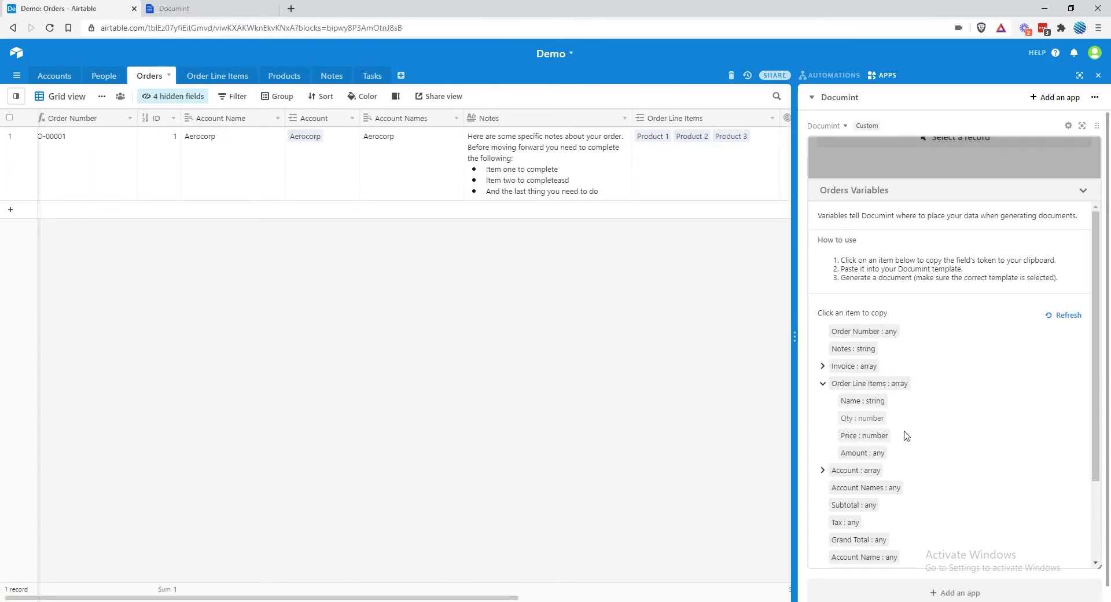
left_click(871, 426)
left_click(229, 7)
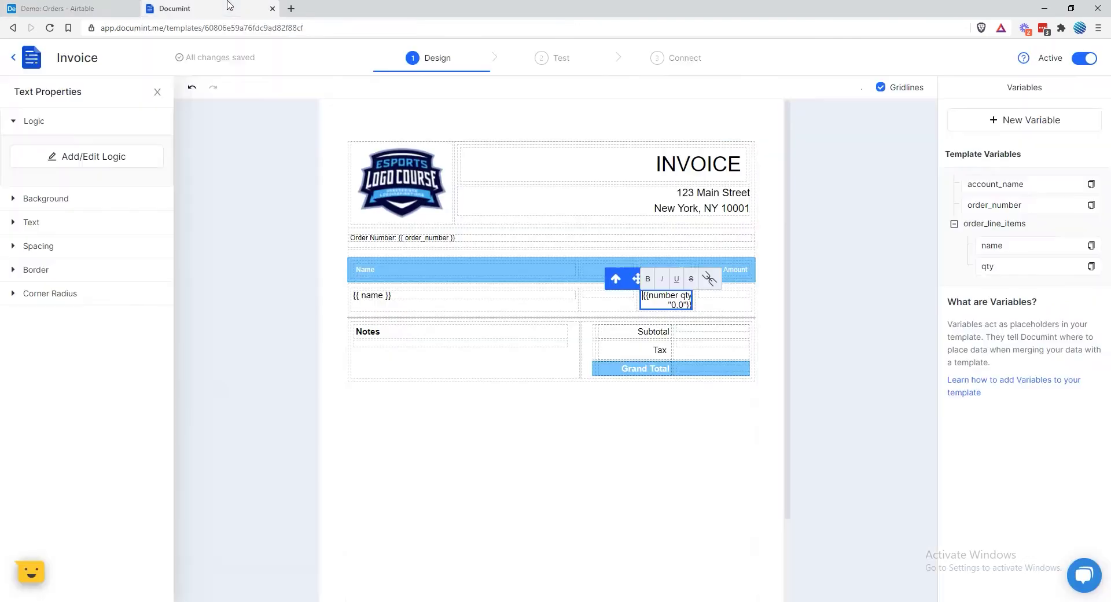
double_click(663, 295)
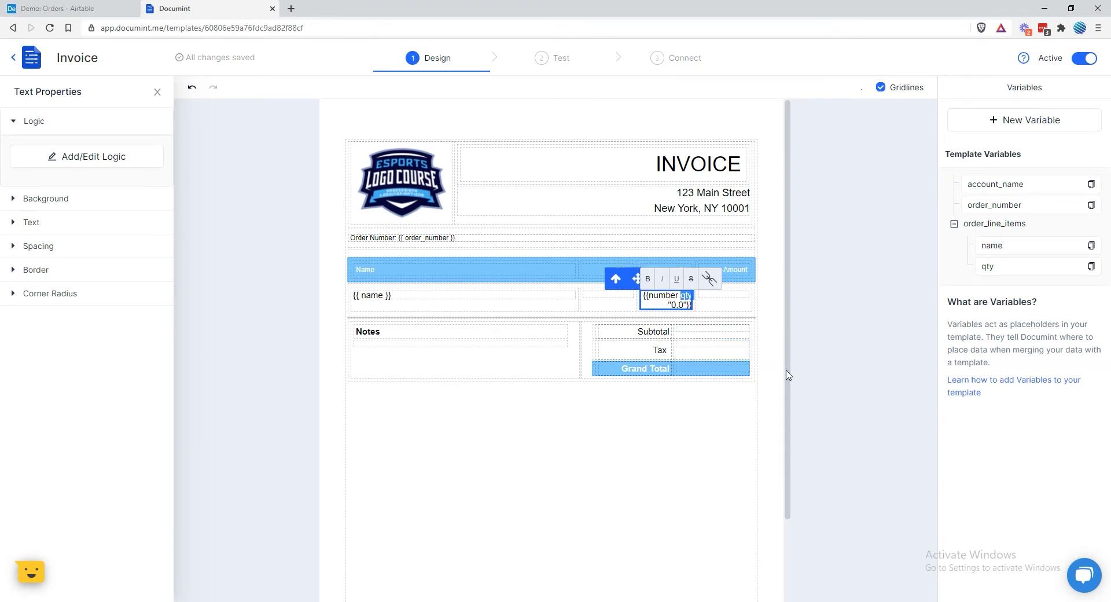
key("Right")
key("shift+Right")
key("shift+Right")
key("shift+Right")
key("shift+Right")
key("shift+Right")
key("Left")
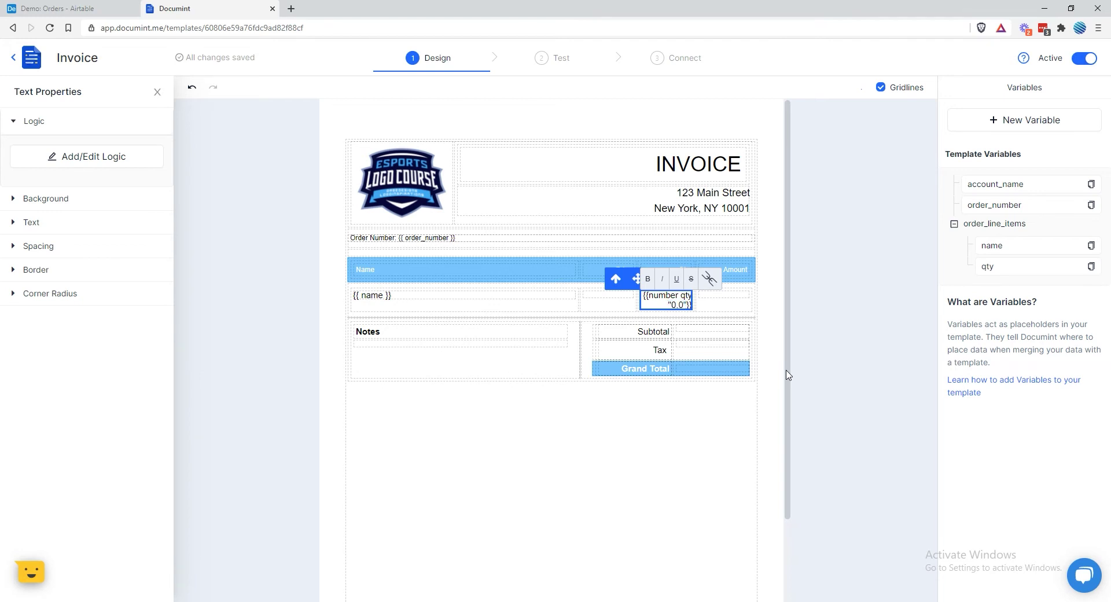
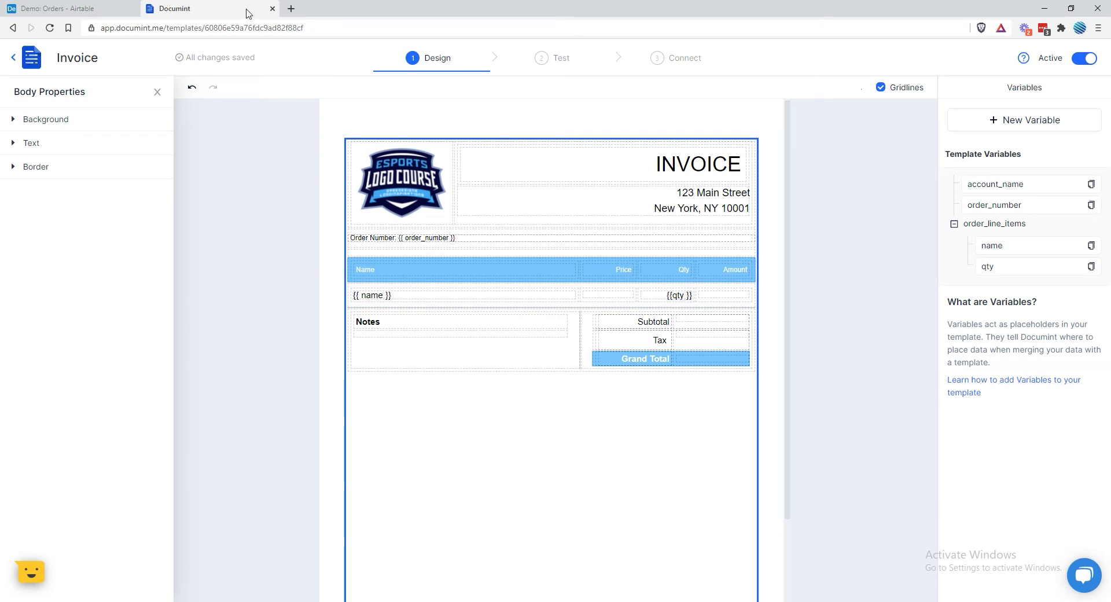
Select the order in Airtable, preview its invoice to check the unformatted quantities in the line items, and close the preview
left_click(424, 167)
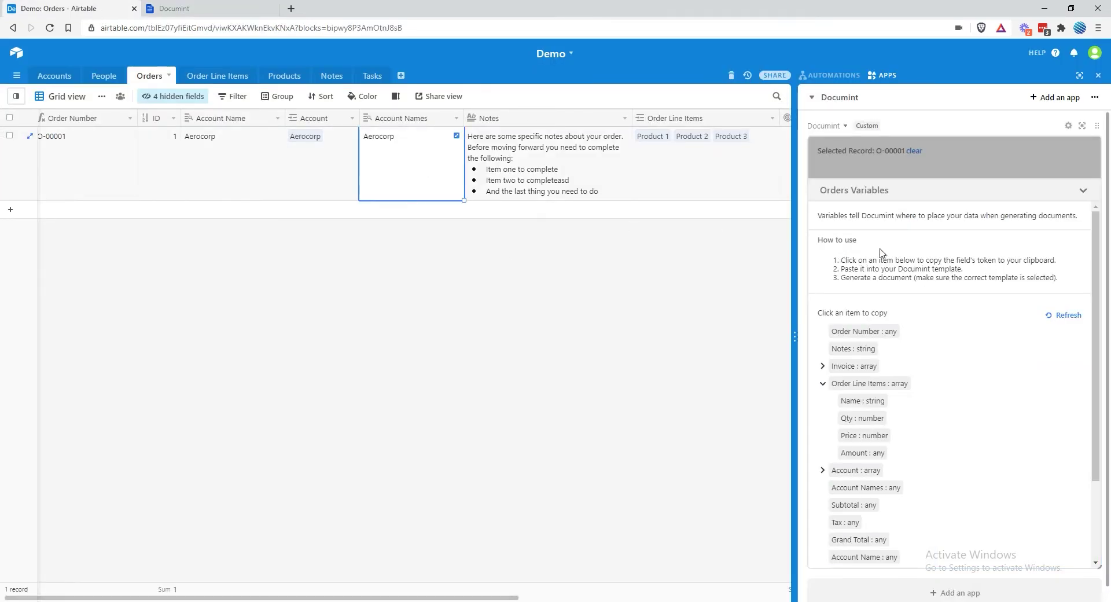
left_click(1085, 190)
left_click(875, 302)
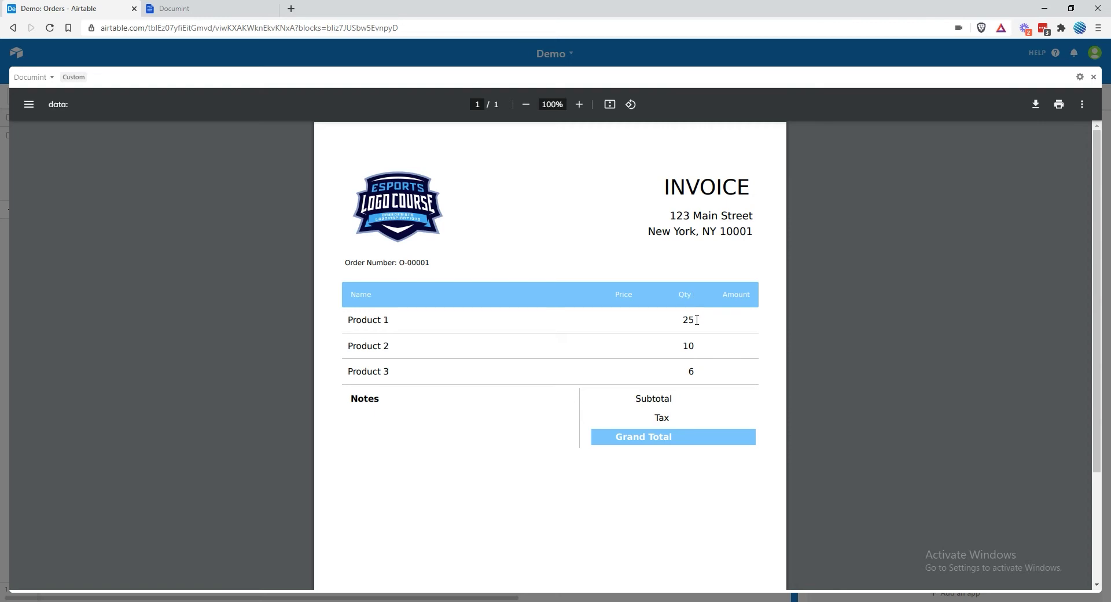
left_click(1093, 77)
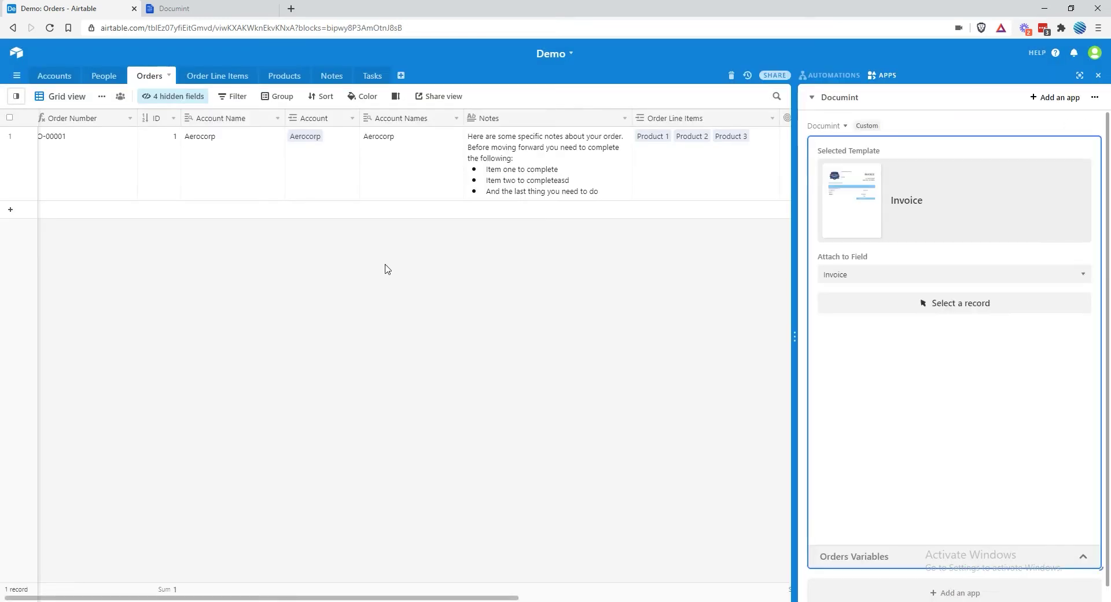
Set the Qty of Product 1 to 2500 in the Order Line Items table
left_click(217, 76)
left_click(428, 135)
left_click(427, 132)
type("00")
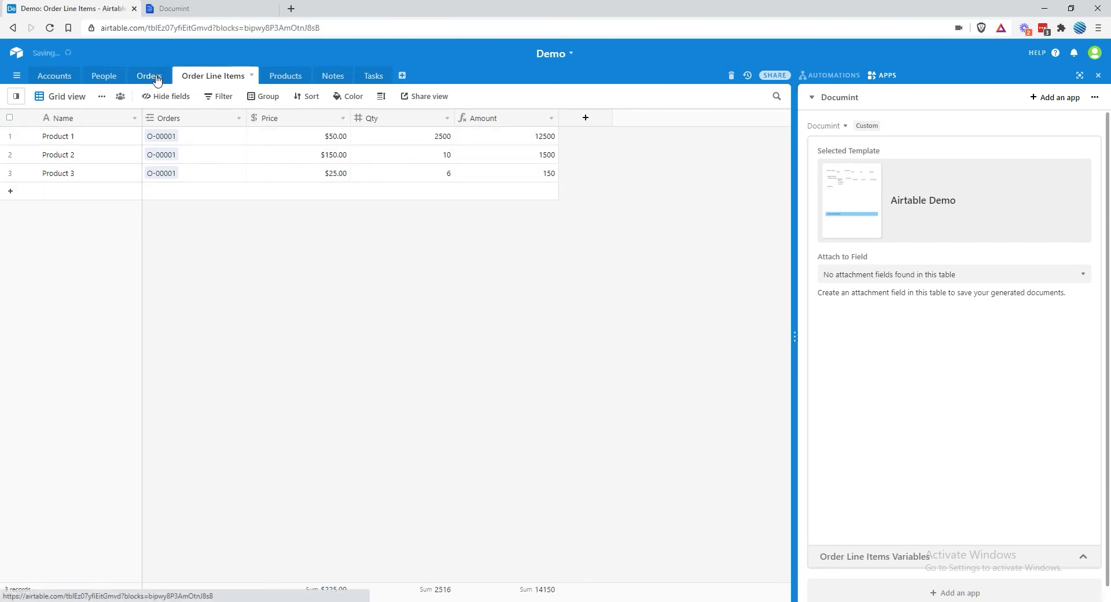
Preview the invoice from the Orders table again to inspect how Product 1's quantity is displayed, and close the preview
left_click(155, 77)
left_click(438, 142)
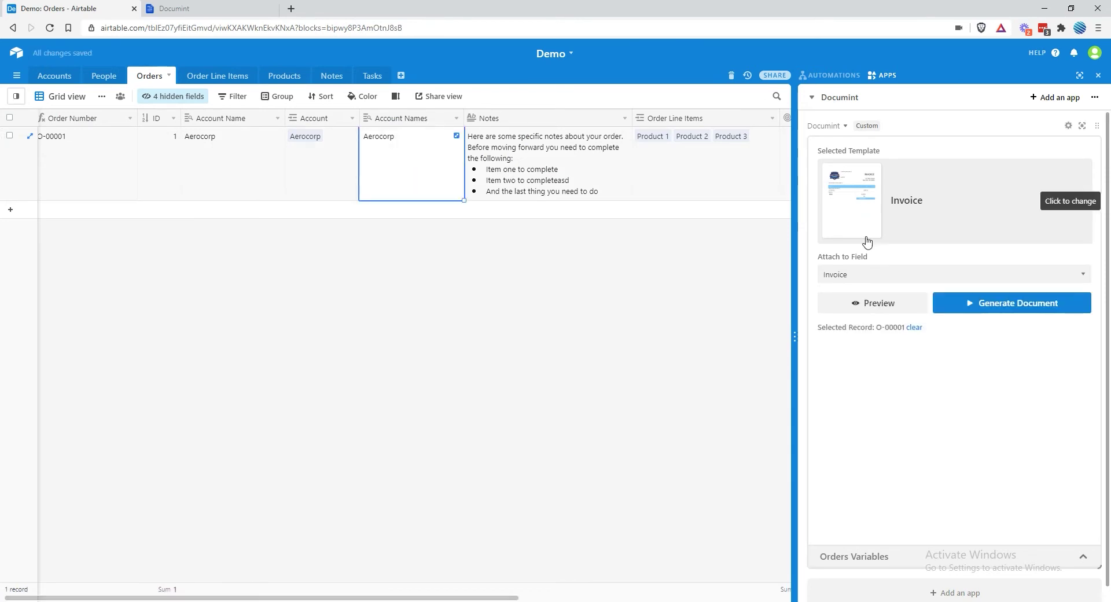
left_click(867, 307)
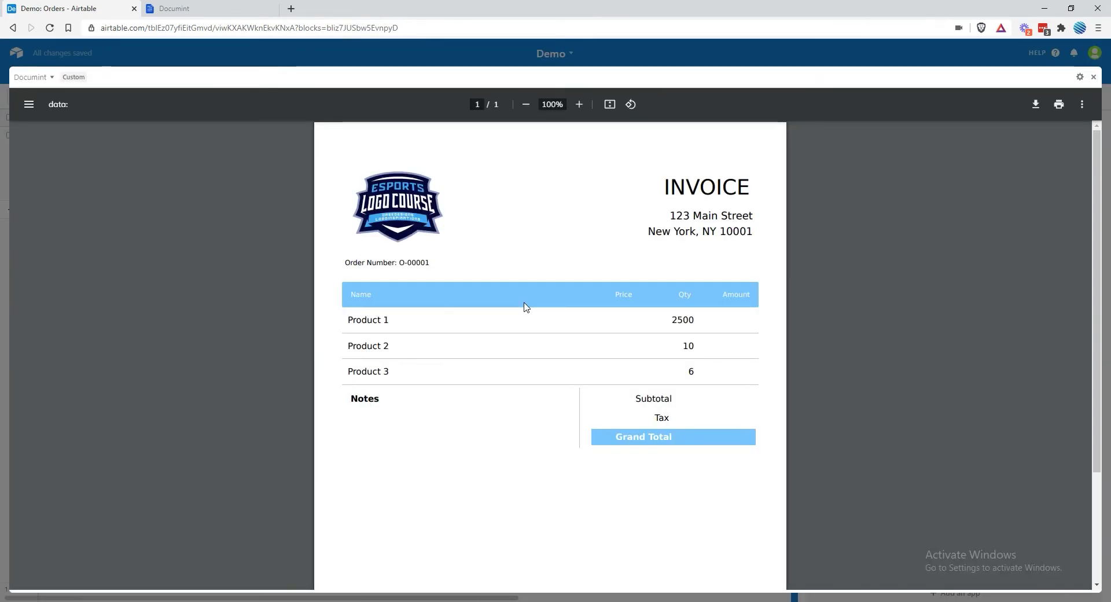
left_click_drag(670, 318, 687, 320)
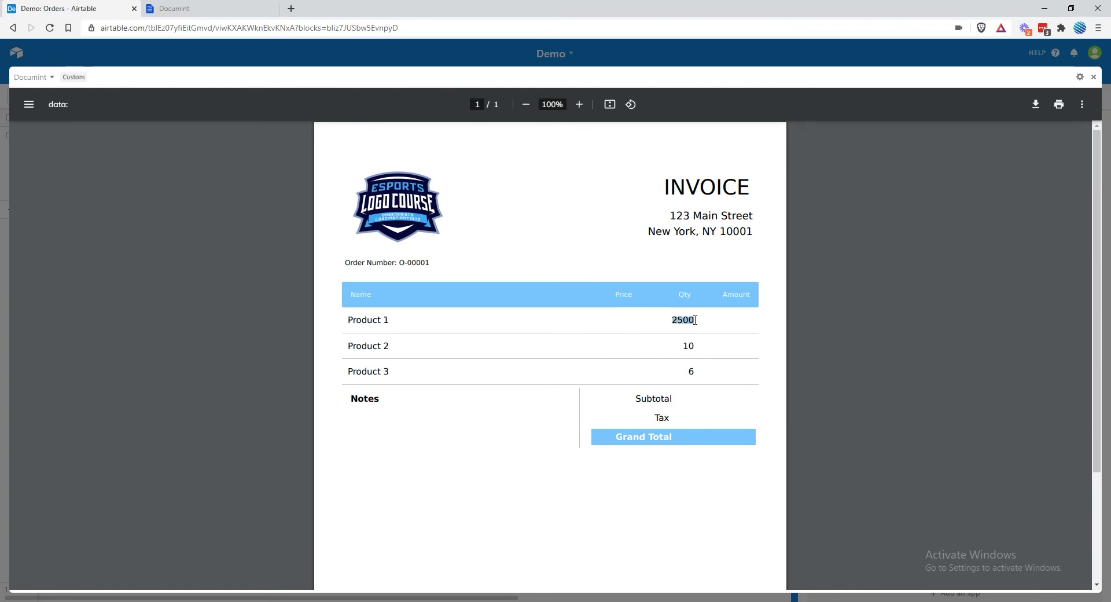
left_click(679, 324)
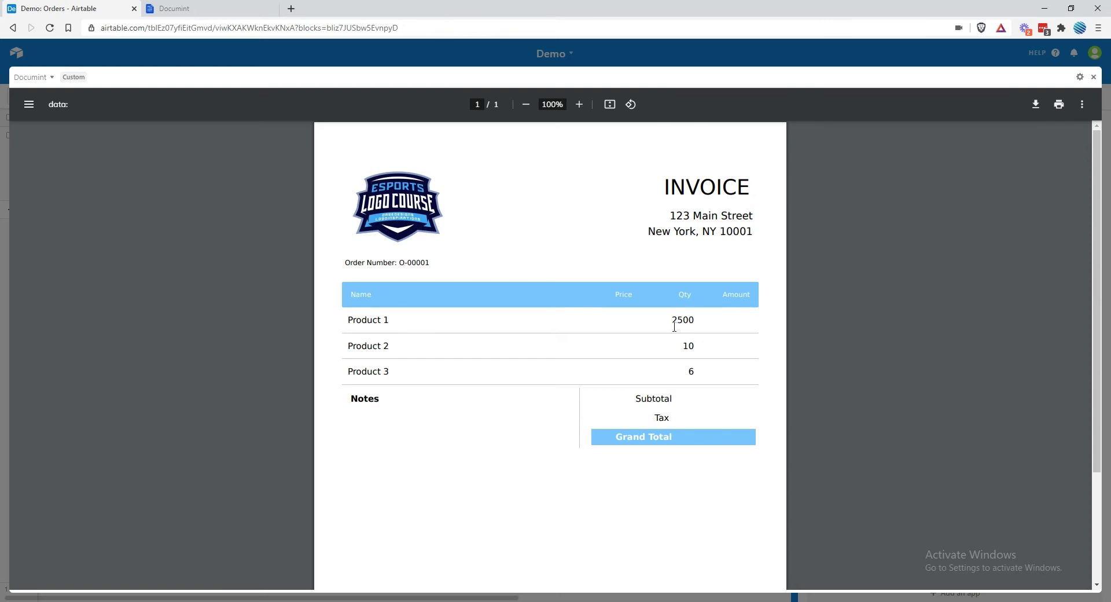
left_click(1093, 77)
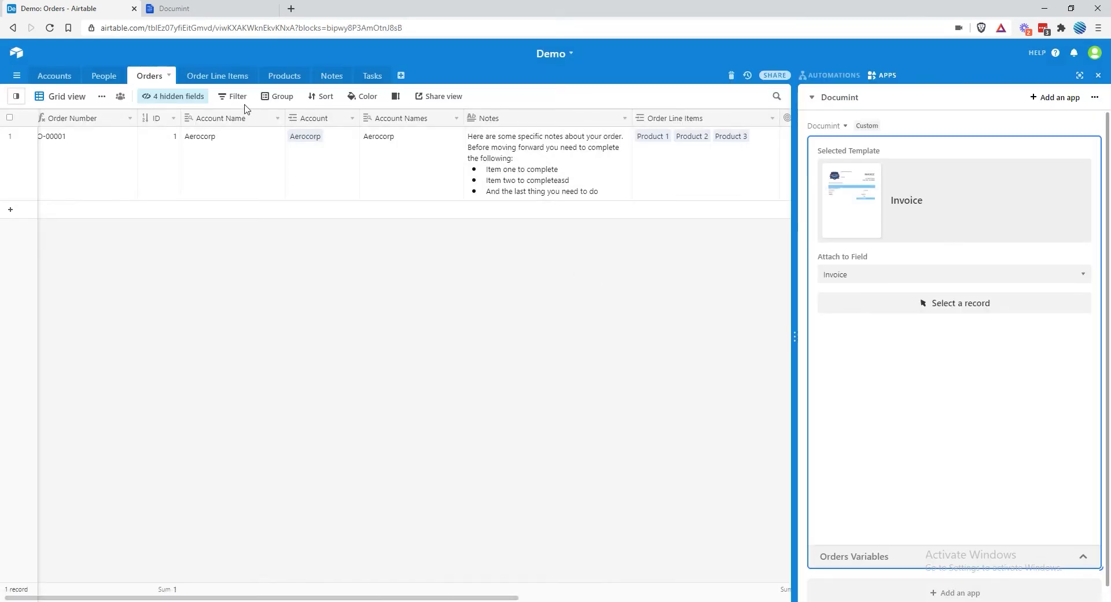
Change the Qty cell in the Documint template to {{number qty "0,0" }}
left_click(181, 9)
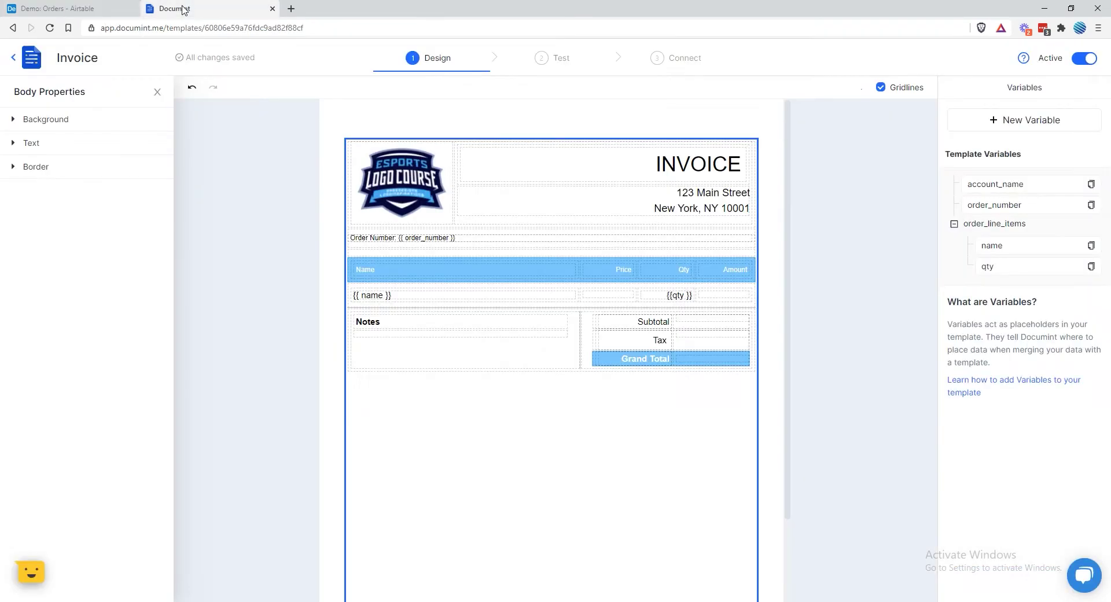
left_click(677, 294)
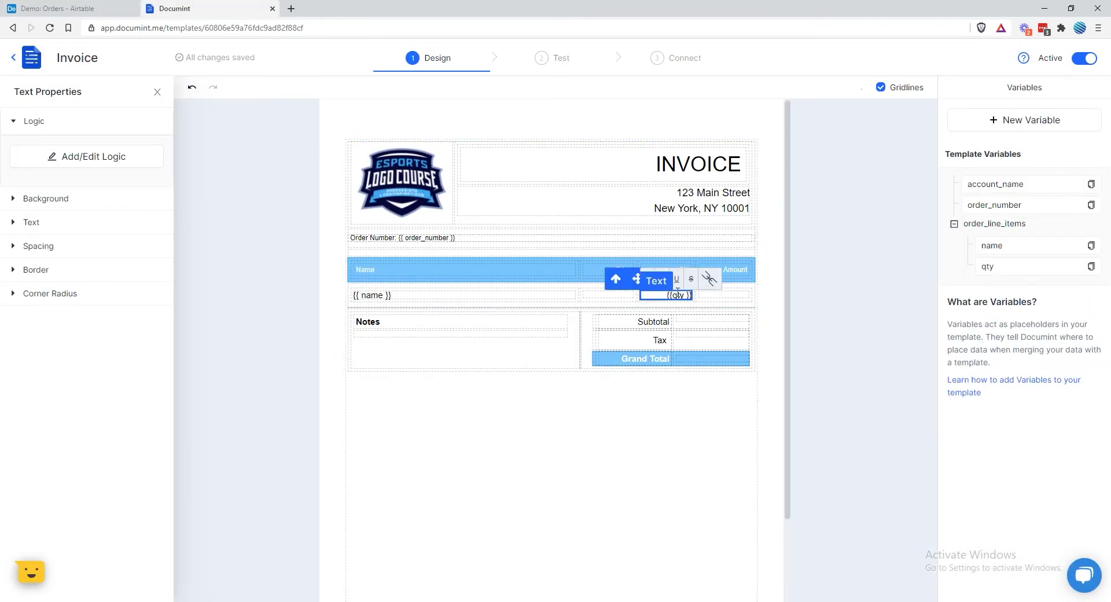
type("number qty ")
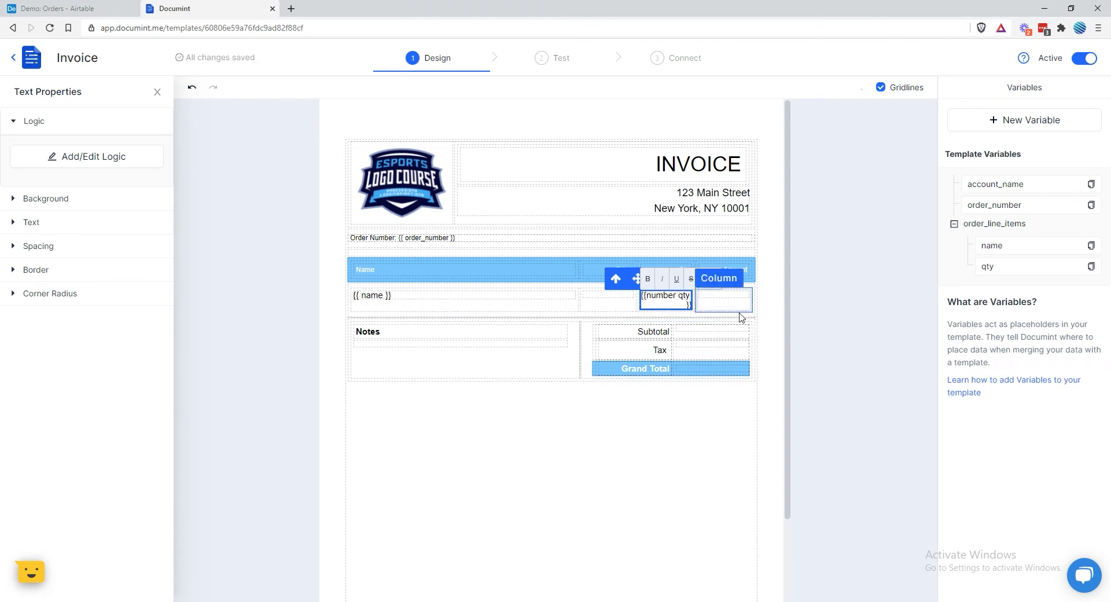
type("\"\"")
left_click(688, 443)
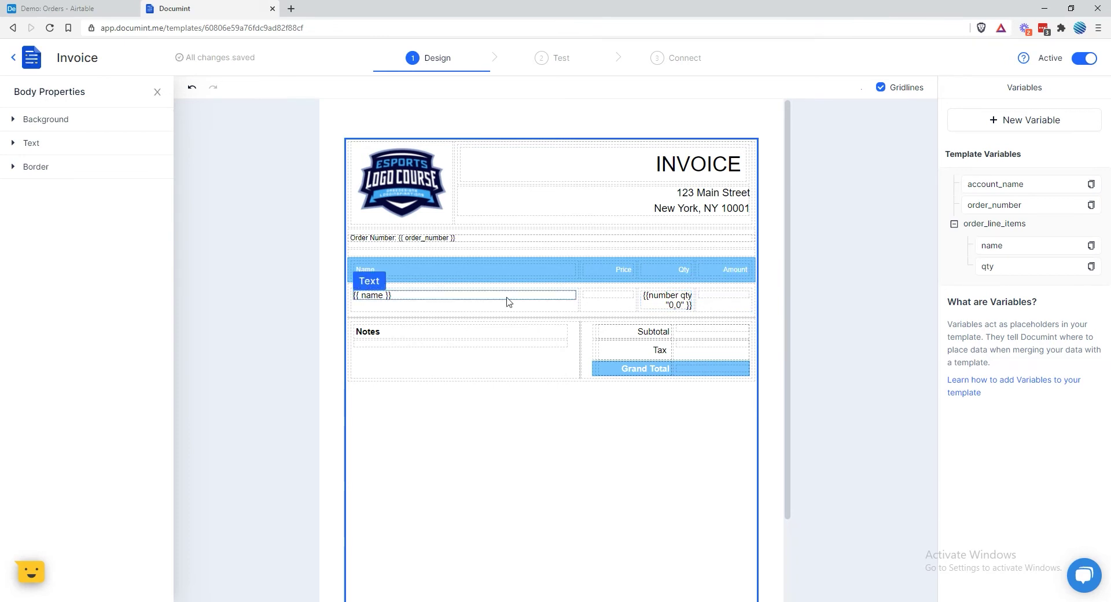
Preview the order's invoice in Airtable to check the thousands separator in Product 1's quantity, and close the preview
key("ctrl+shift+Tab")
left_click(614, 159)
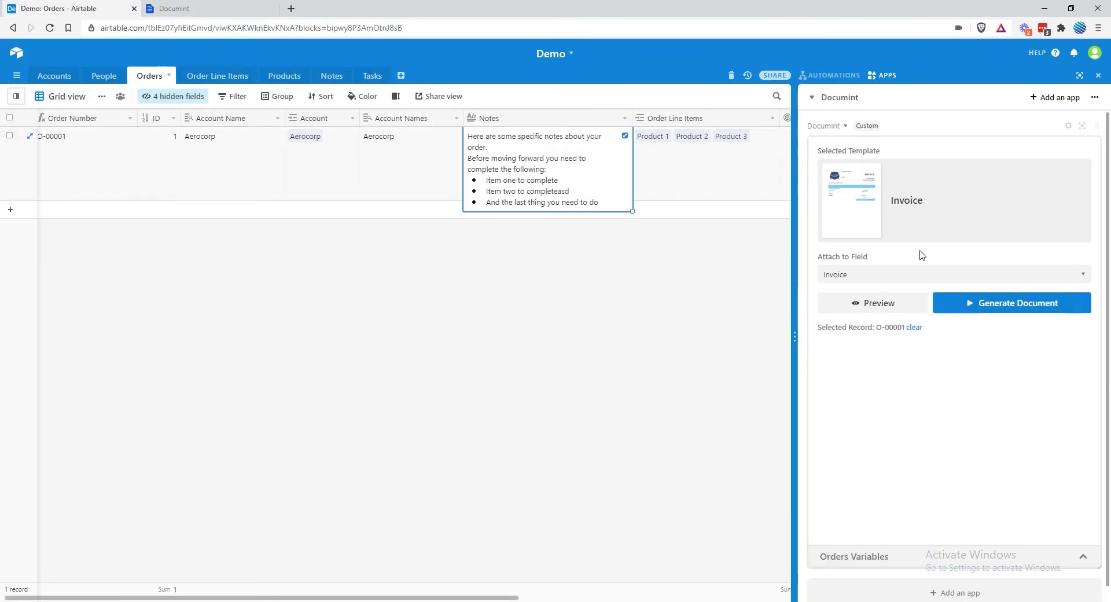
left_click(896, 308)
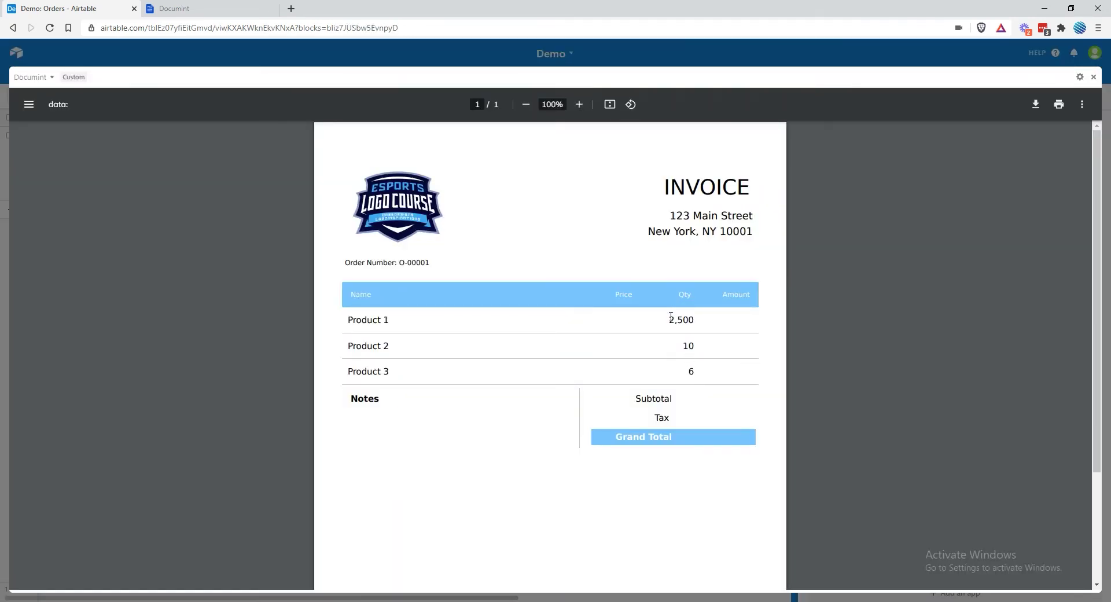
left_click(1093, 77)
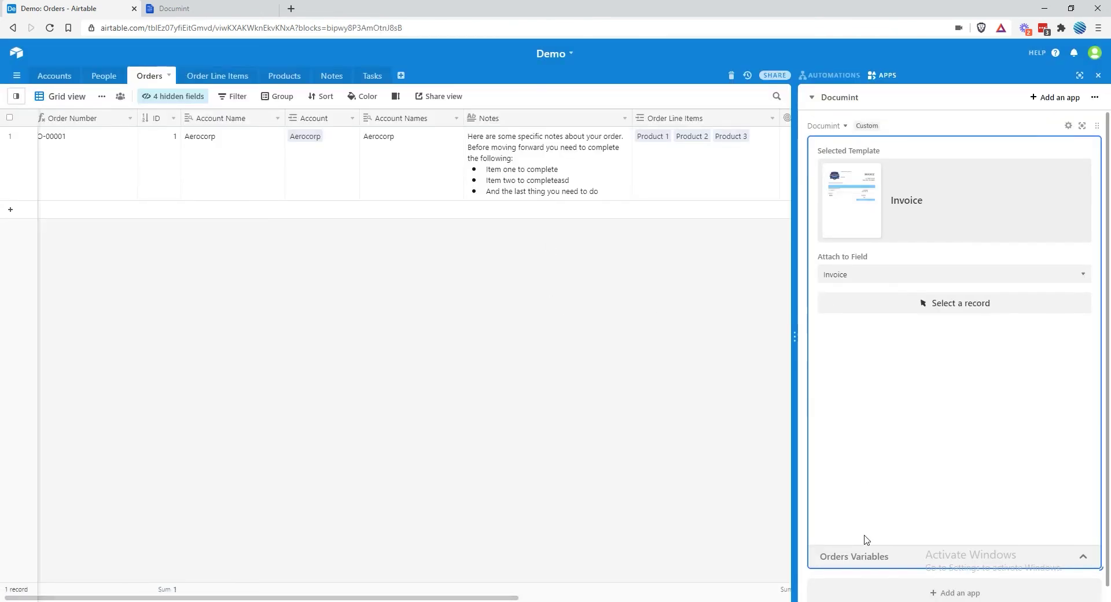
Copy the Price variable of the Order Line Items array from the Orders variables
left_click(860, 563)
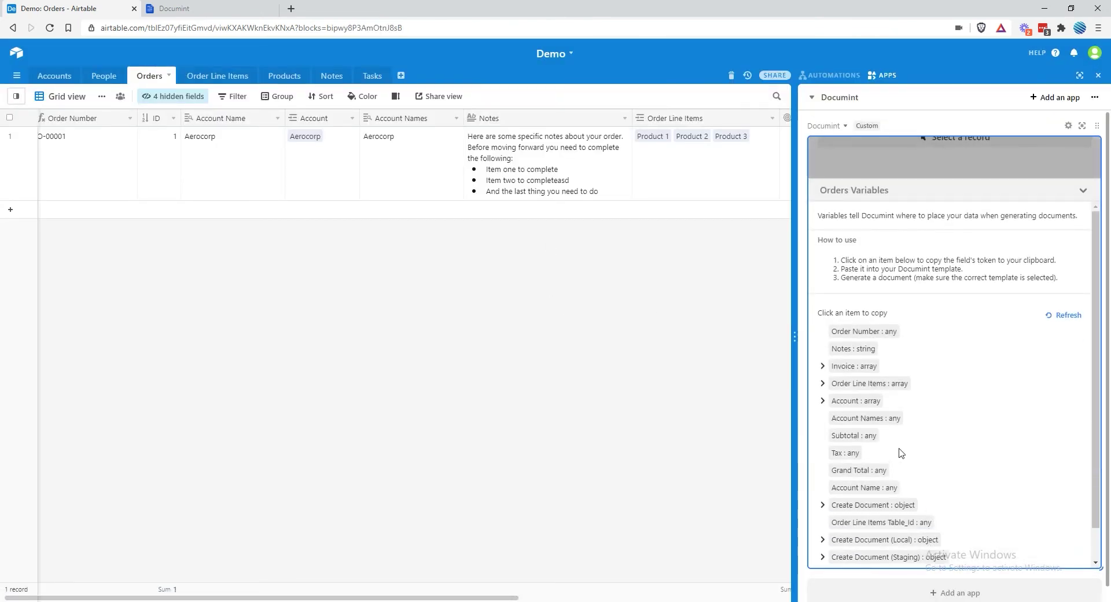
left_click(822, 383)
scroll(865, 389, "down", 2)
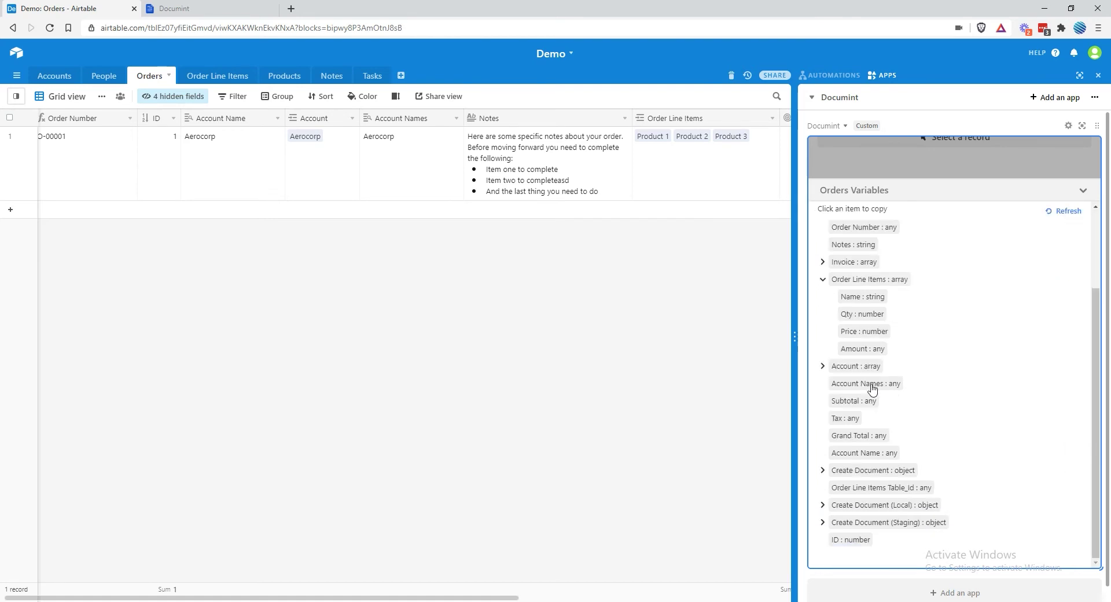
left_click(859, 335)
In the Documint template, fill the line item's Price cell with {{number price "$0,0.00"}}
left_click(213, 16)
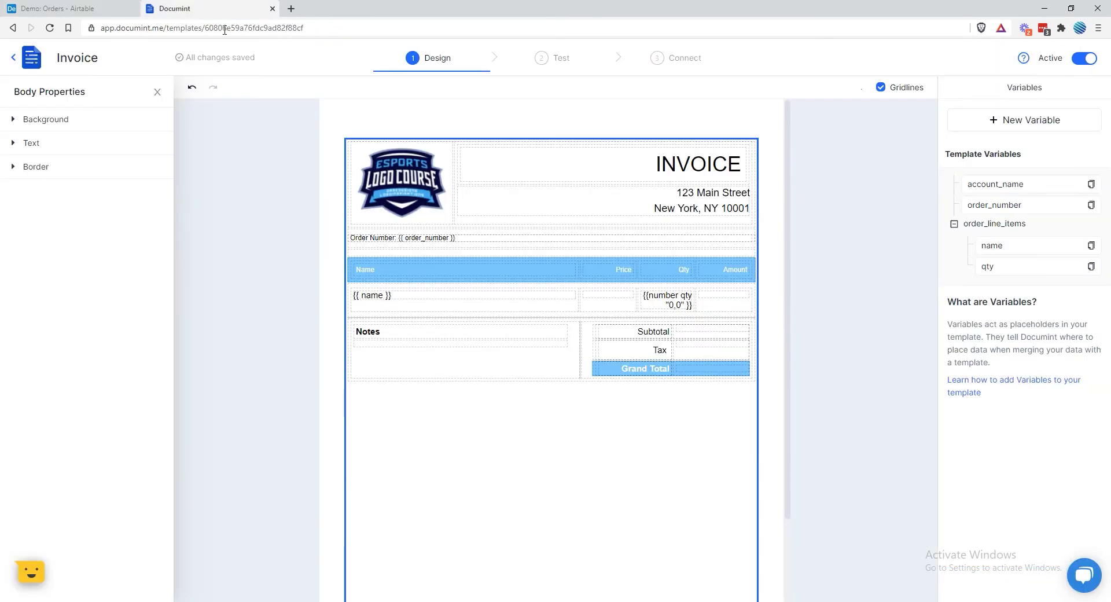
left_click(616, 295)
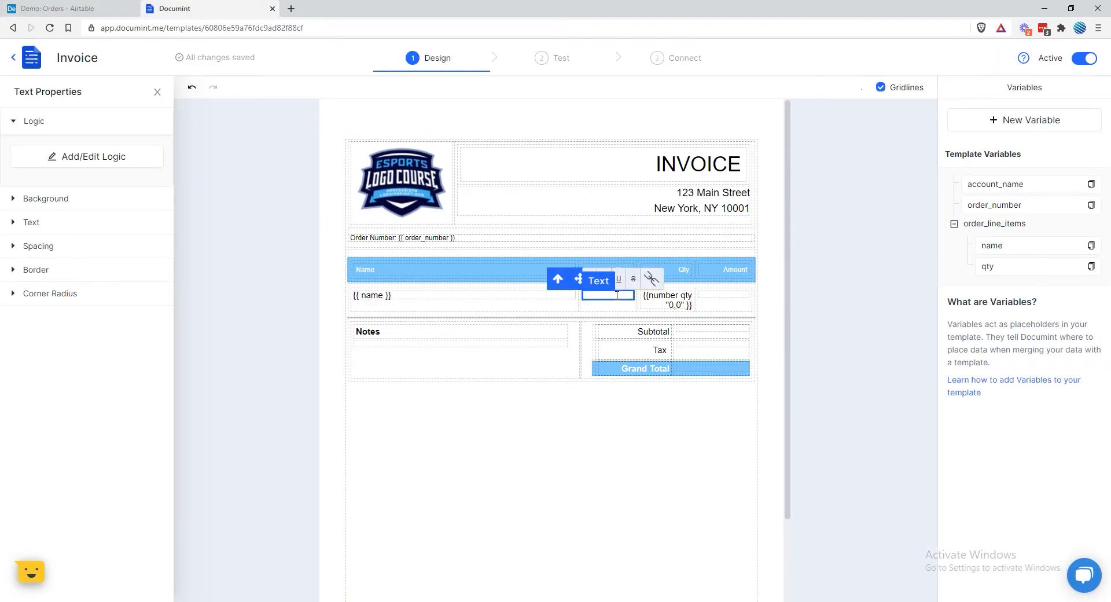
key("ctrl+v")
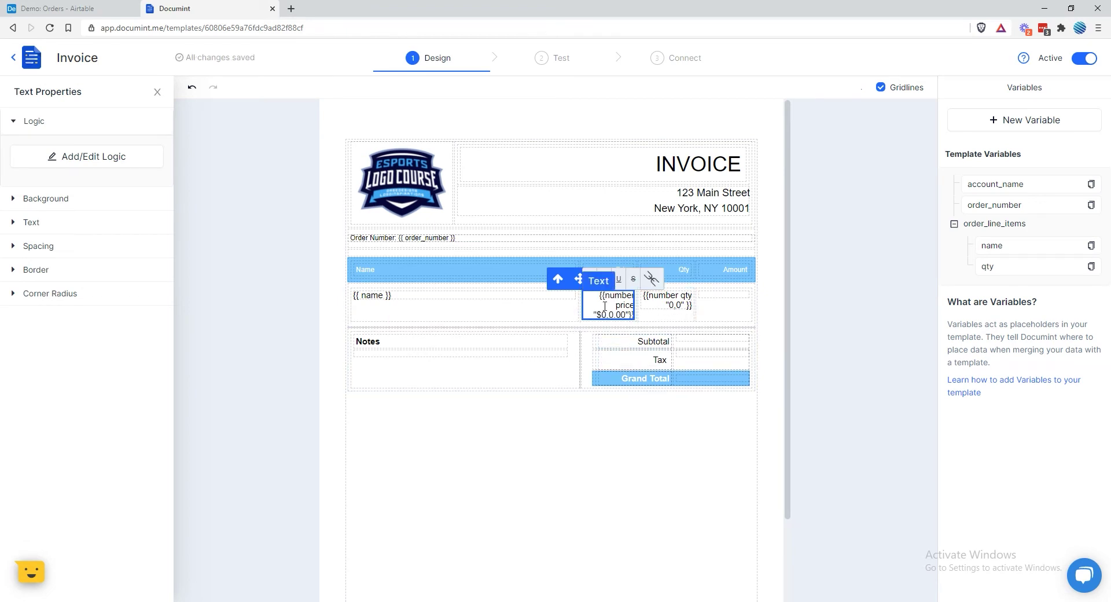
double_click(623, 296)
double_click(623, 304)
left_click(598, 317)
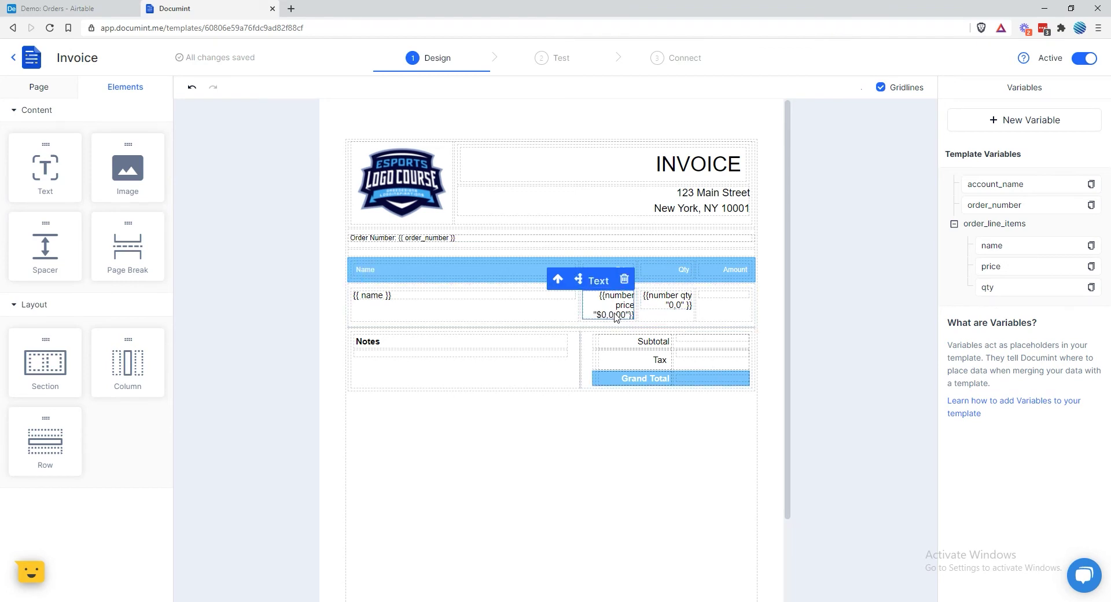
left_click(628, 312)
Preview the order's invoice in Airtable to check the currency format of the prices and the quantity format, and close the preview
key("ctrl+shift+Tab")
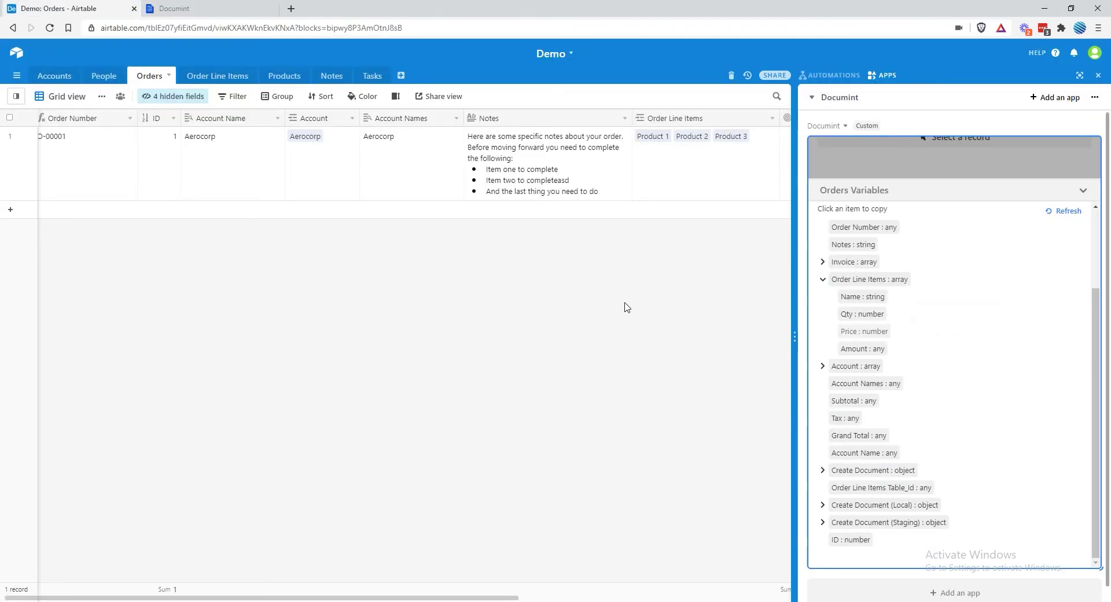
left_click(882, 186)
left_click(687, 189)
left_click(855, 303)
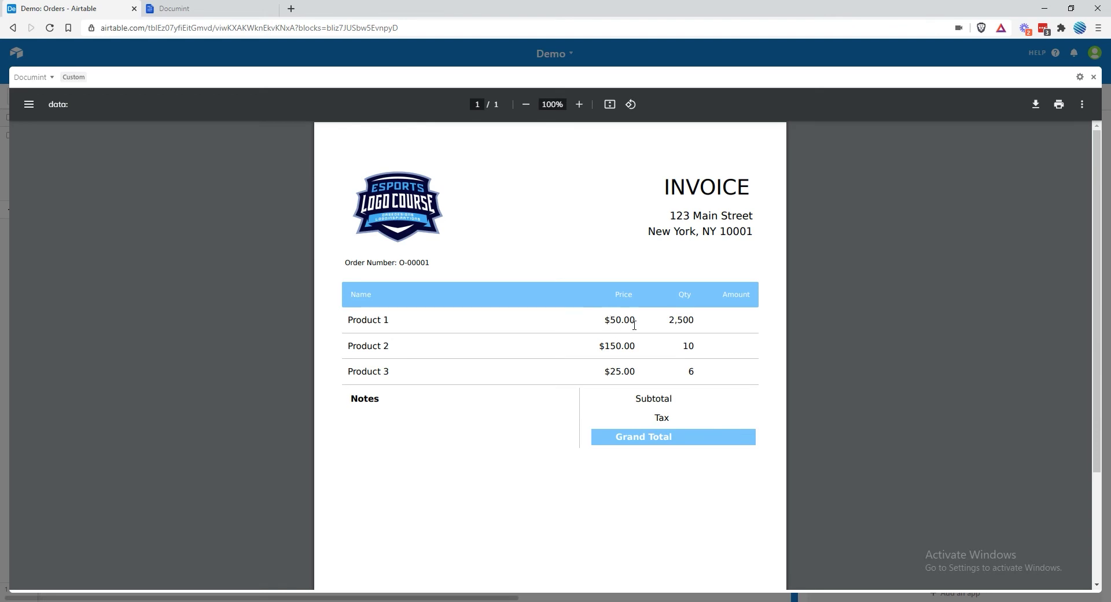
left_click_drag(604, 324, 615, 324)
left_click_drag(669, 319, 687, 316)
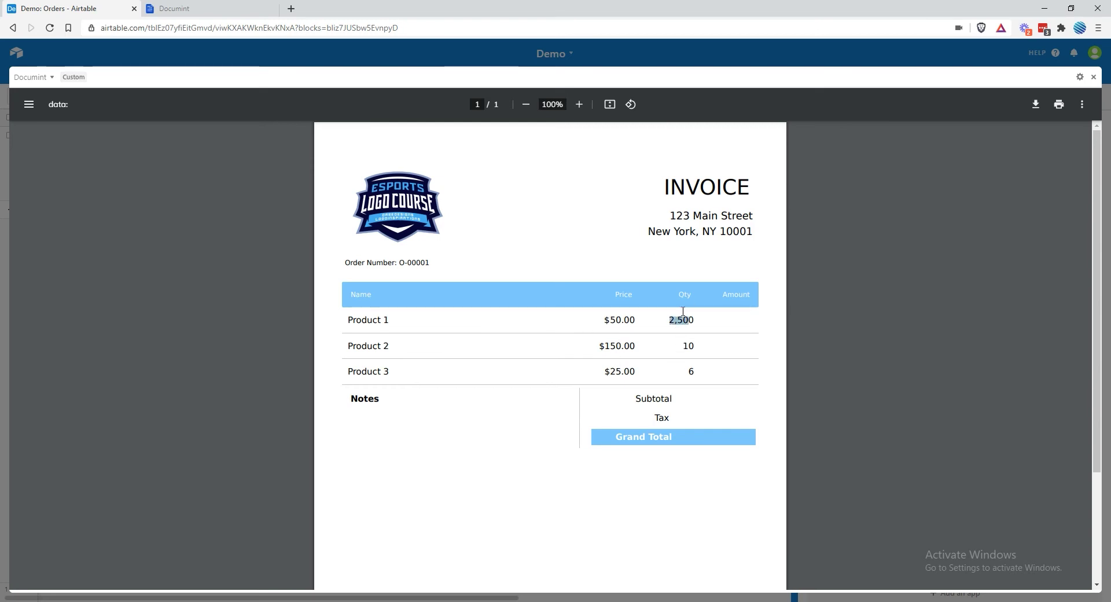
left_click(810, 276)
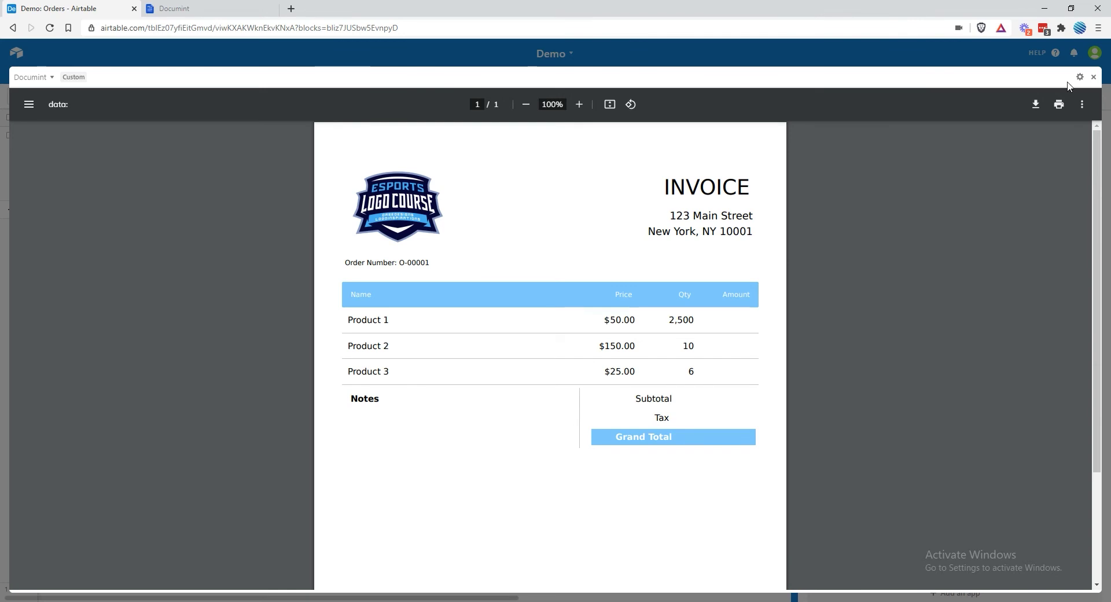
left_click(1093, 79)
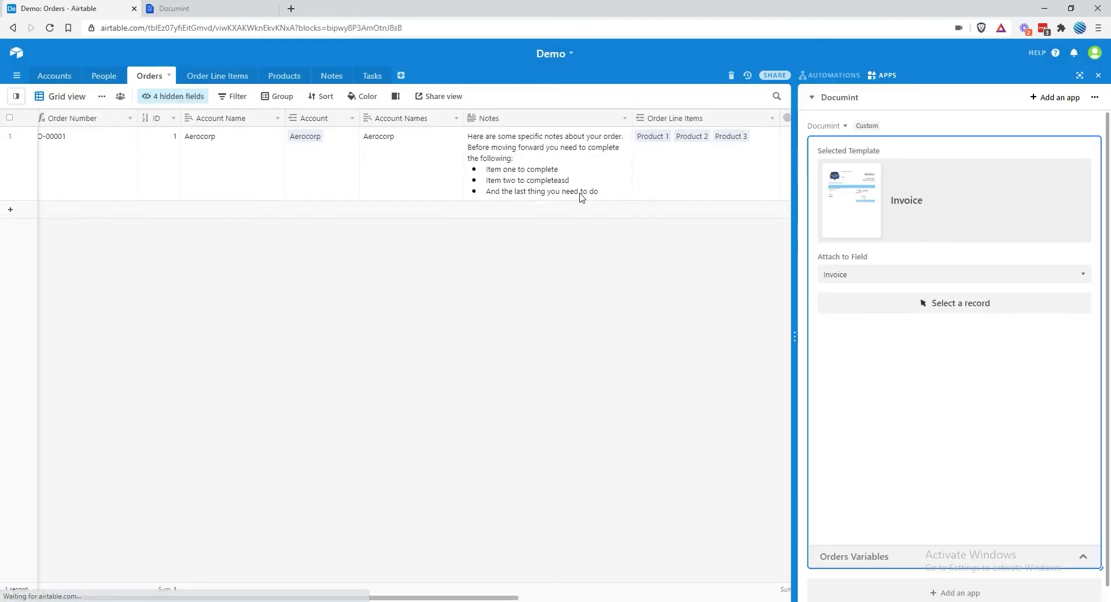
Copy the Amount variable of the Order Line Items array from the Orders variables
left_click(915, 556)
scroll(917, 446, "down", 1)
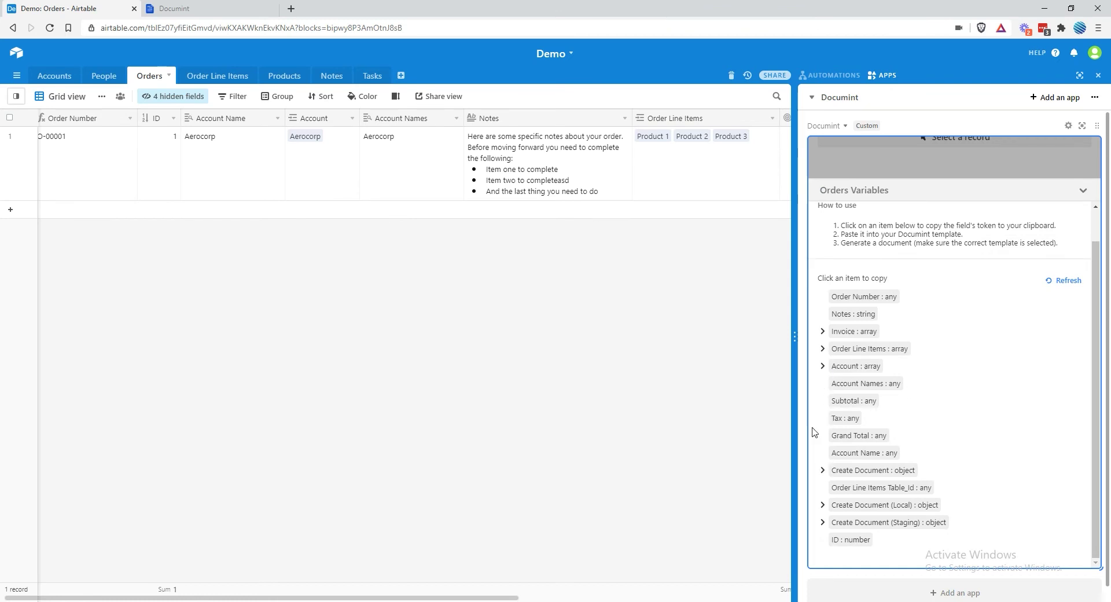
left_click(823, 351)
left_click(864, 418)
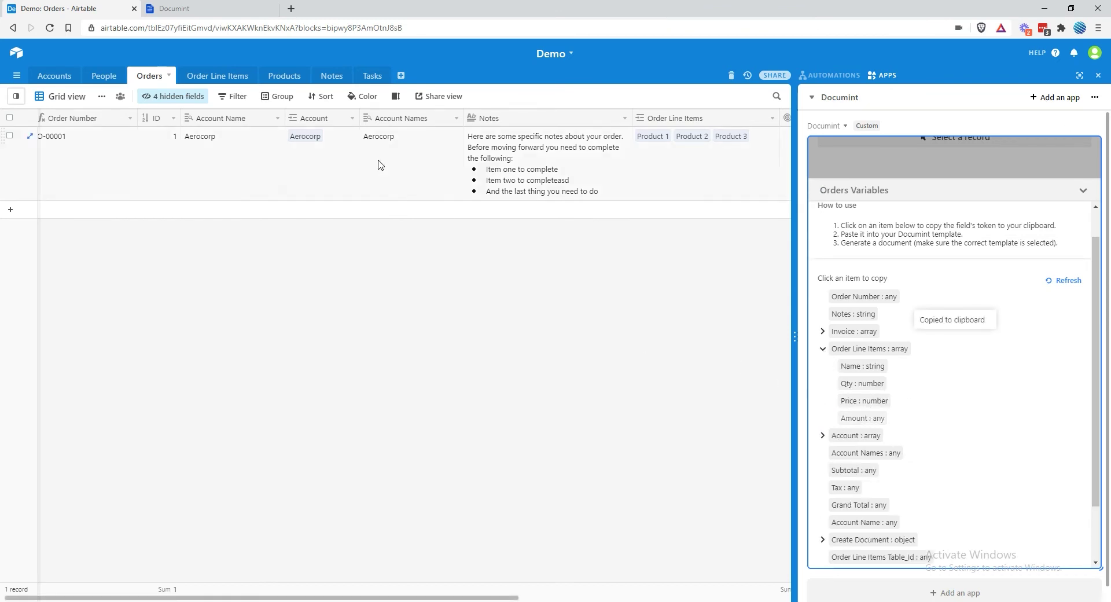
left_click(283, 76)
left_click(149, 76)
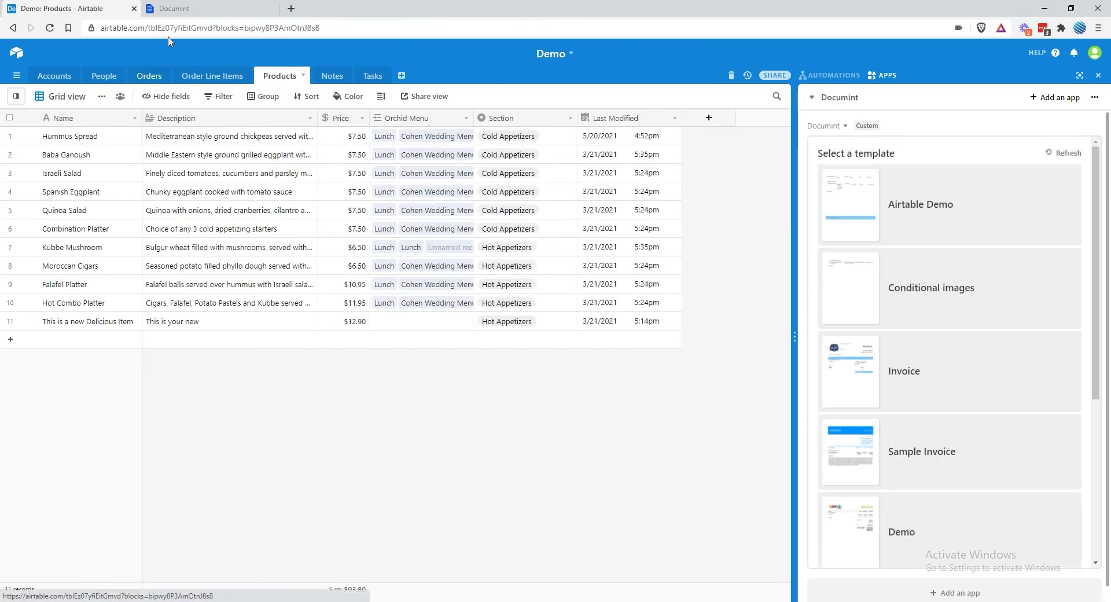
In the Documint template, fill the line item's Amount cell with {{number amount "$0,0.00"}}
left_click(240, 8)
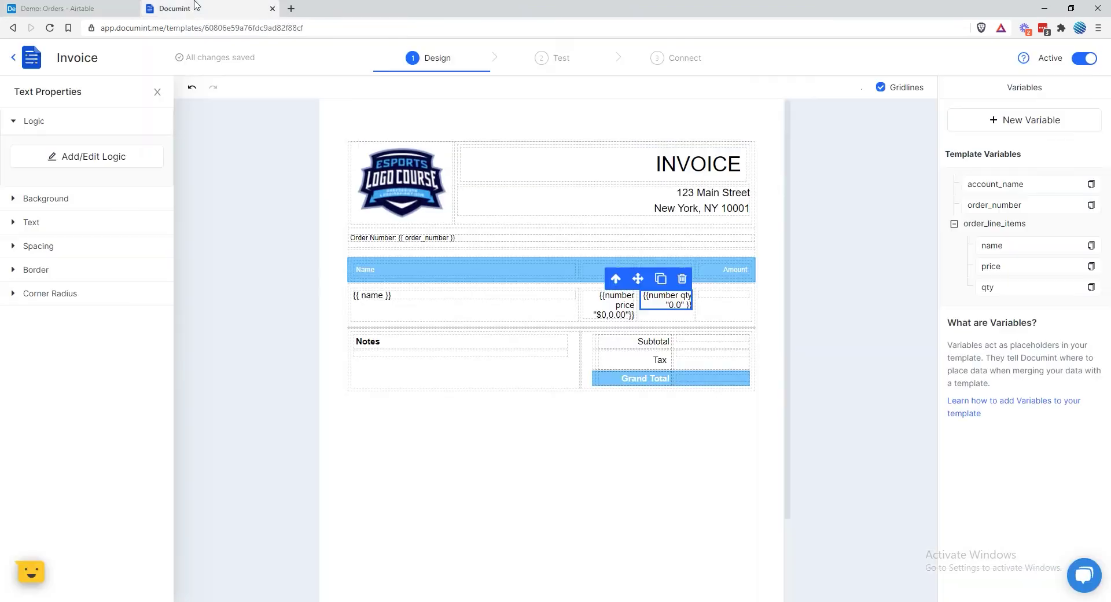
left_click(740, 297)
key("ctrl+v")
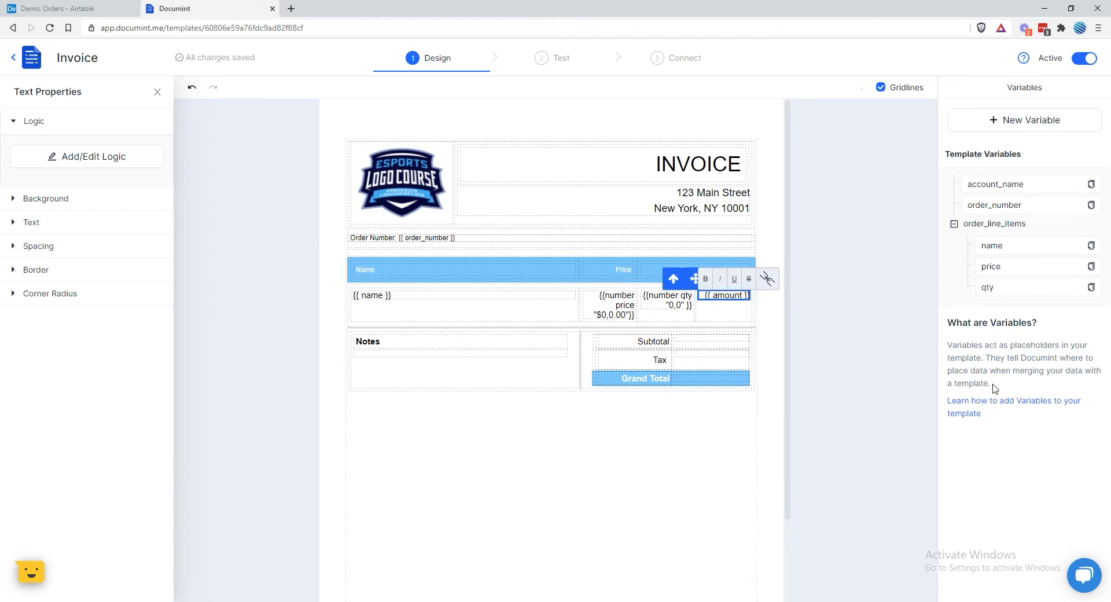
type("number")
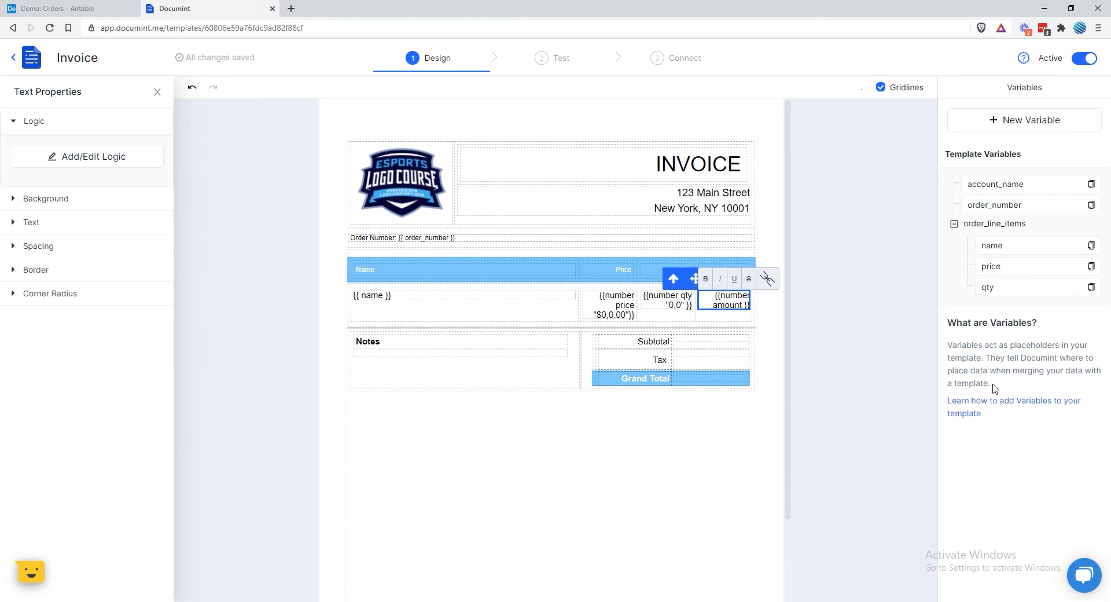
type("\"\"")
type("$")
type("0,")
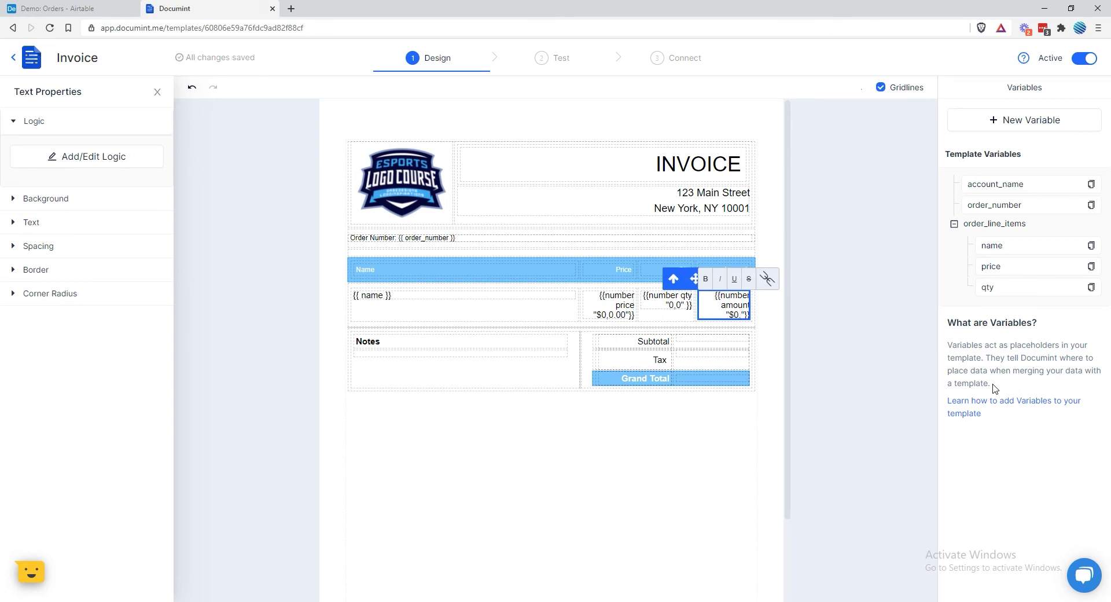
type(".")
type("0")
type(" 00")
left_click(672, 477)
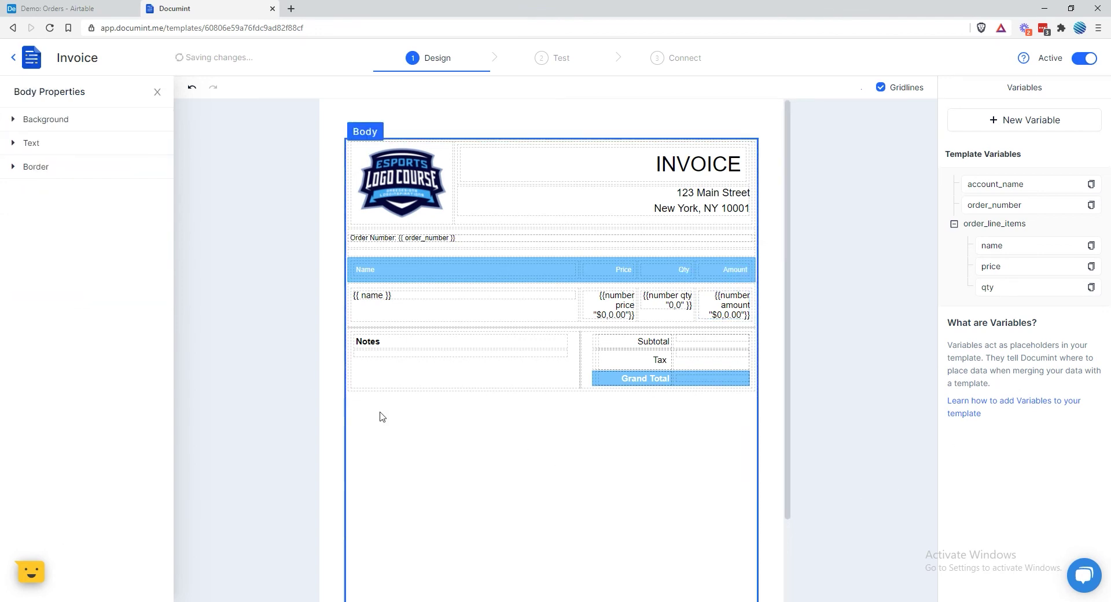
Preview the order's invoice in Airtable to check how the line item amounts are displayed
left_click(97, 7)
left_click(429, 174)
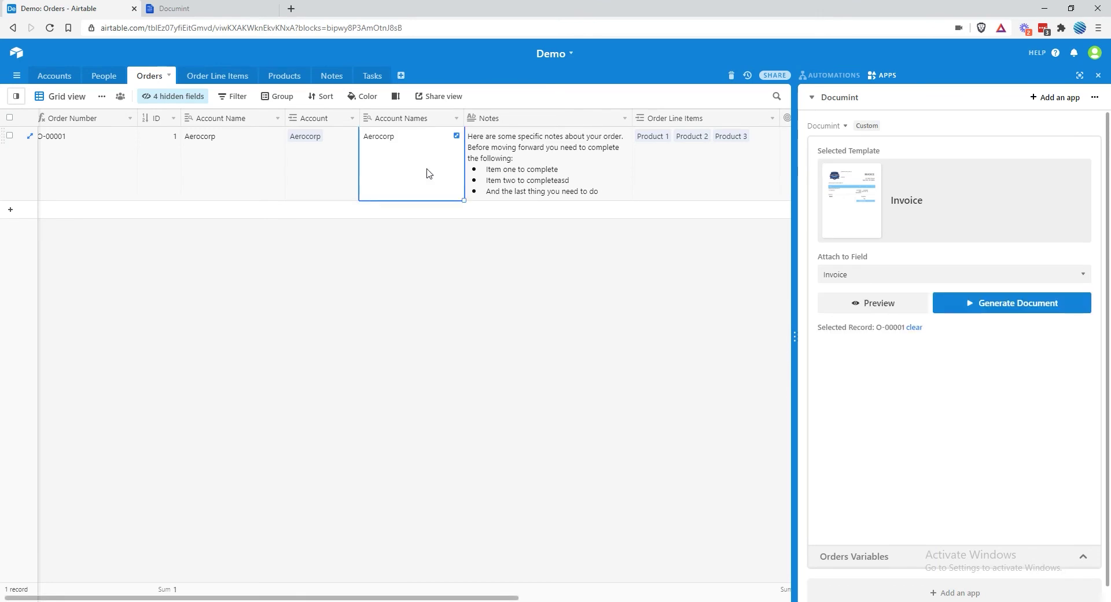
left_click(894, 310)
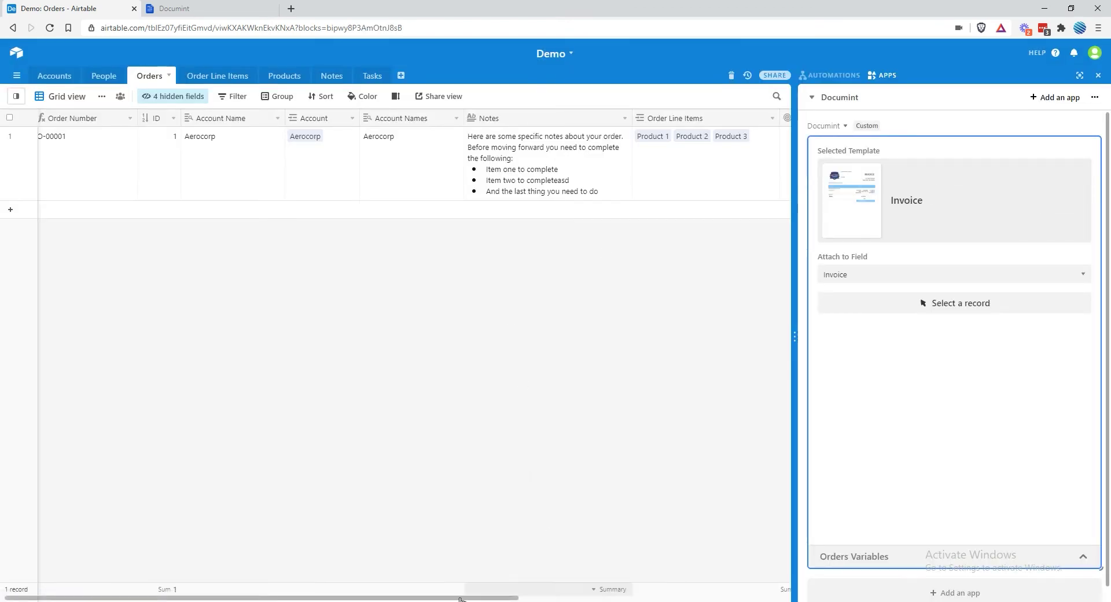
Copy the order's Subtotal variable from the Orders variables
scroll(579, 581, "right", 5)
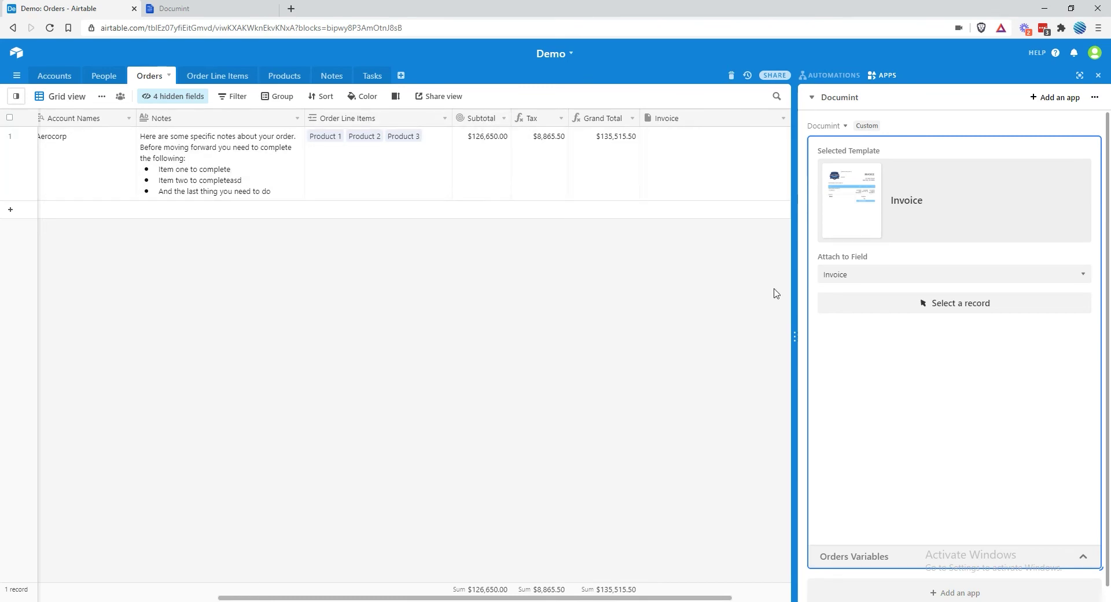
left_click(938, 556)
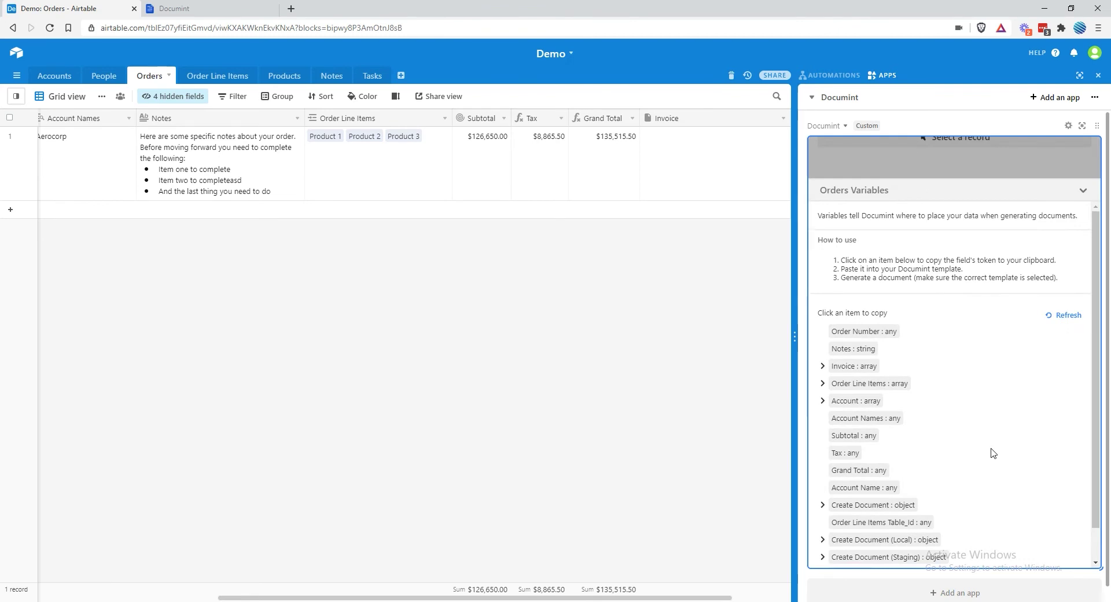
scroll(992, 453, "down", 1)
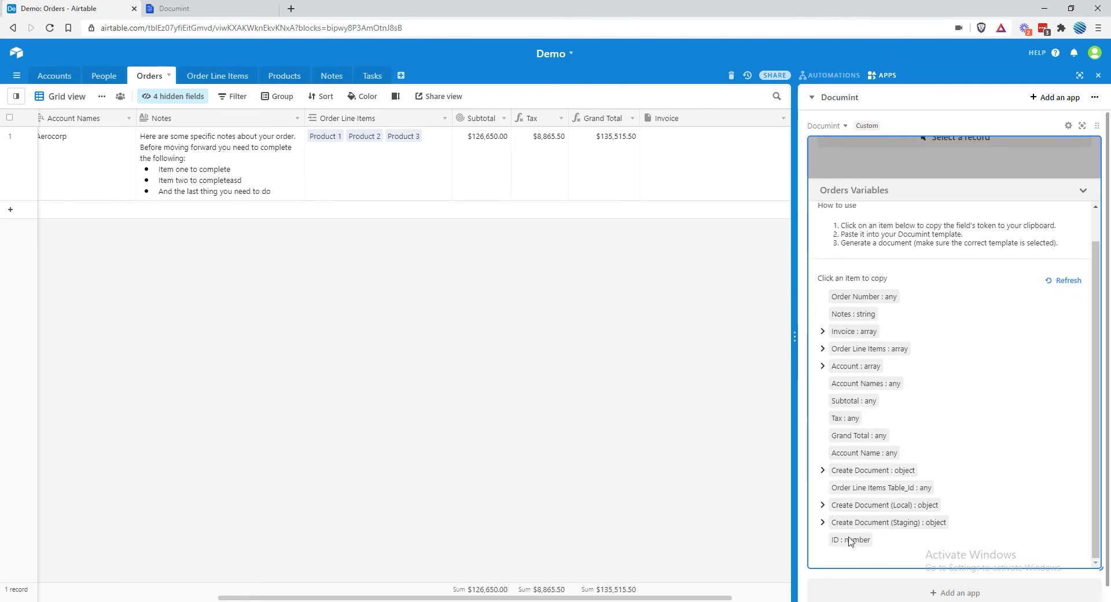
left_click(846, 407)
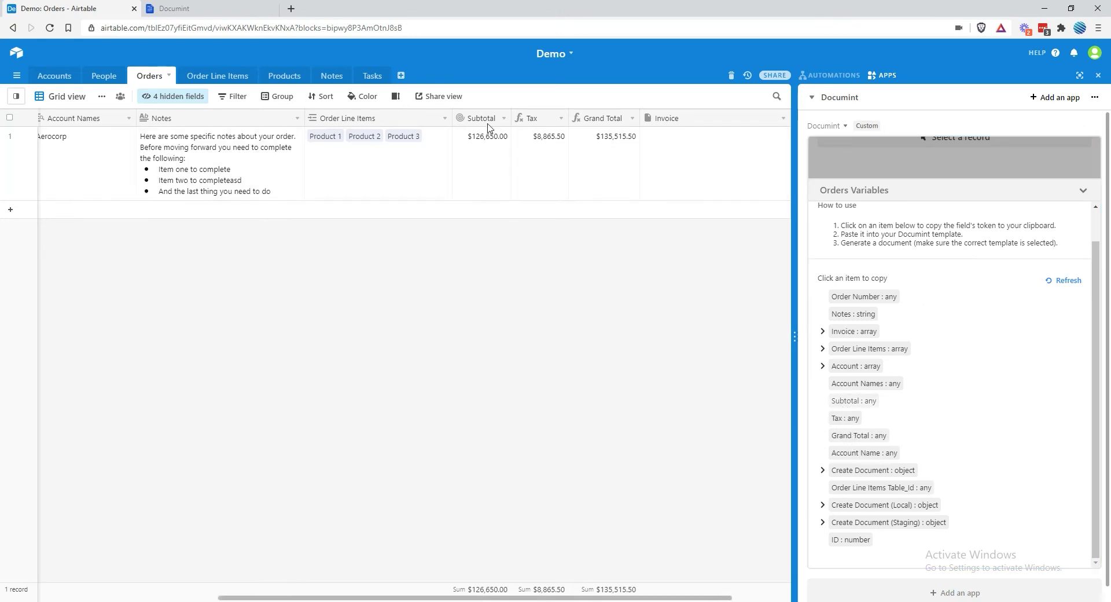
In the Documint template, fill the empty cell beside Subtotal with {{number subtotal "$0,0.00"}}
left_click(189, 11)
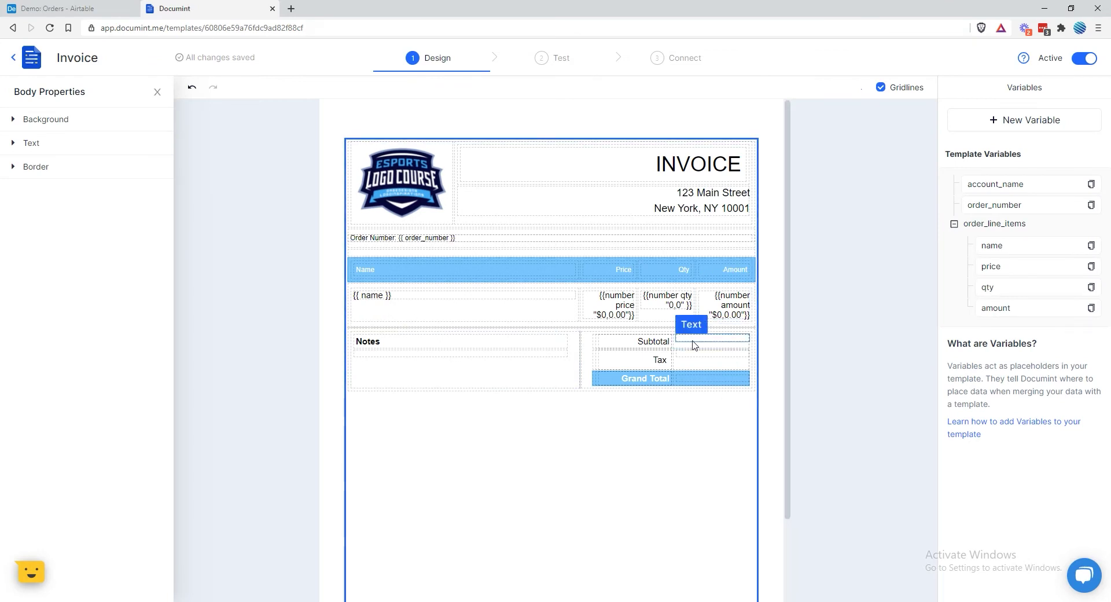
left_click(728, 341)
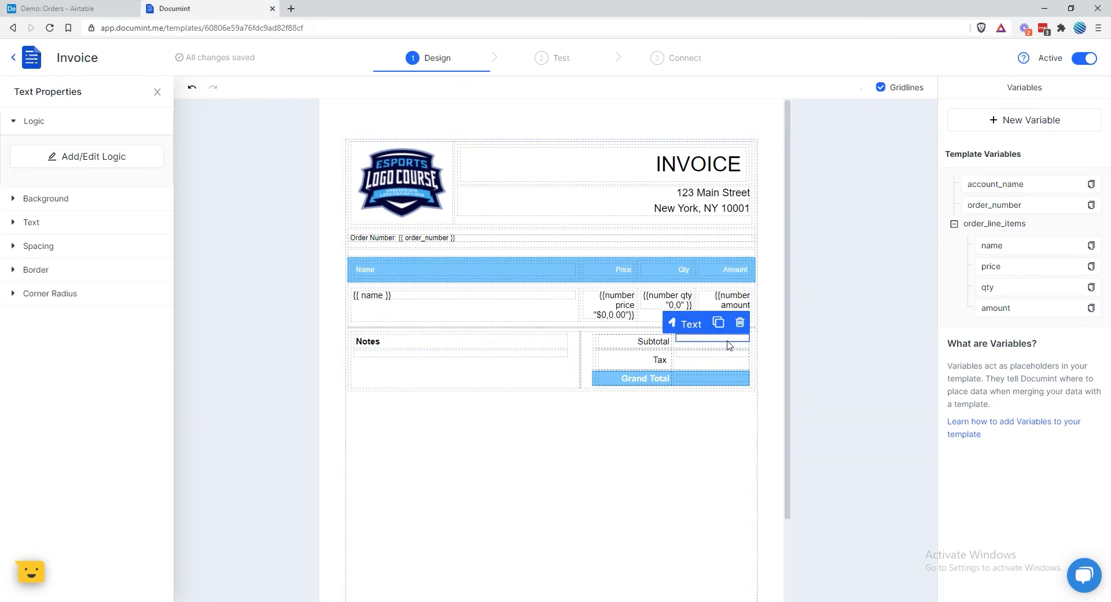
key("ctrl+v")
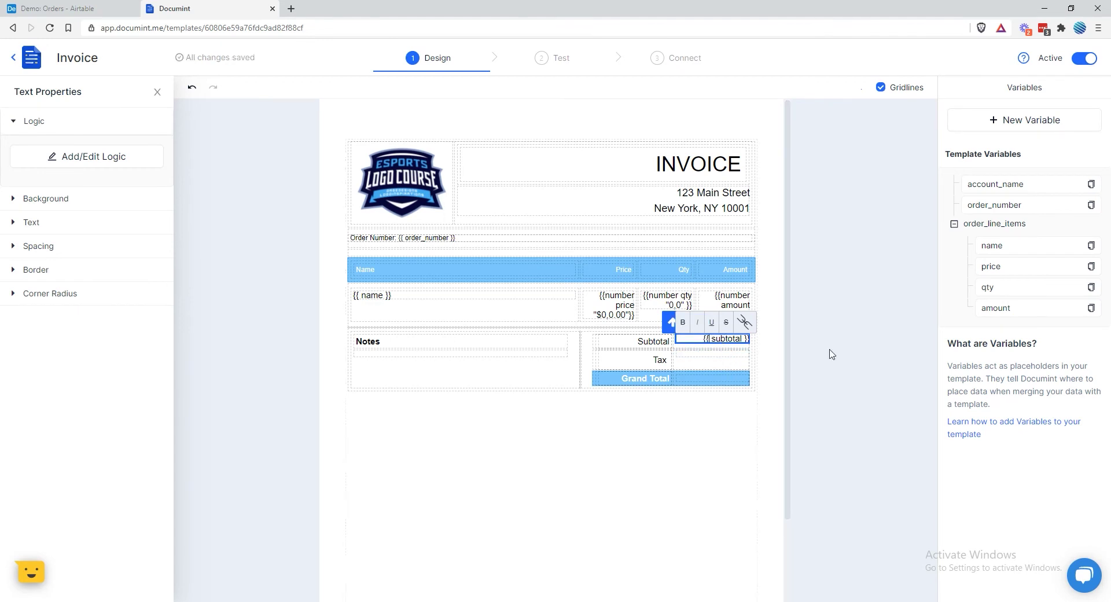
type("number")
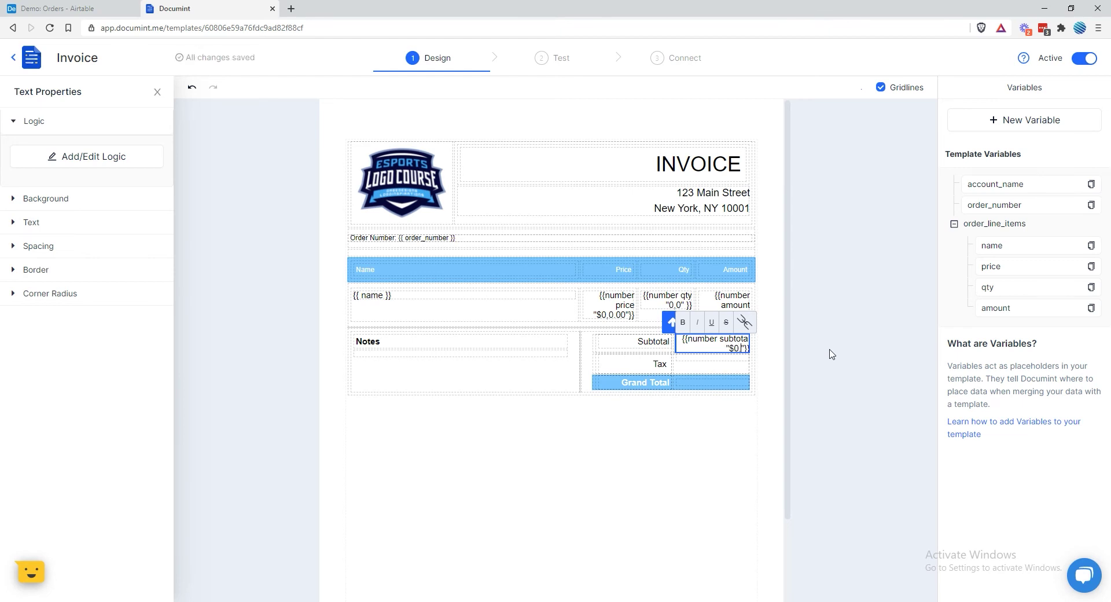
type(".00")
key("Escape")
key("Escape")
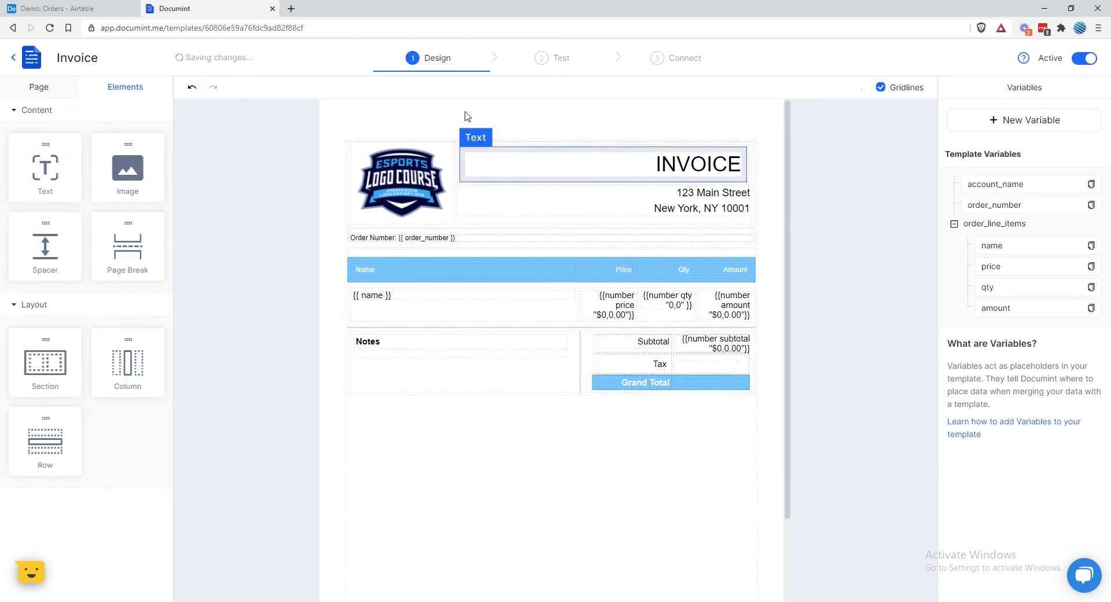
Preview the order's invoice in Airtable to check the subtotal's currency format, and close the preview
left_click(69, 8)
left_click(369, 186)
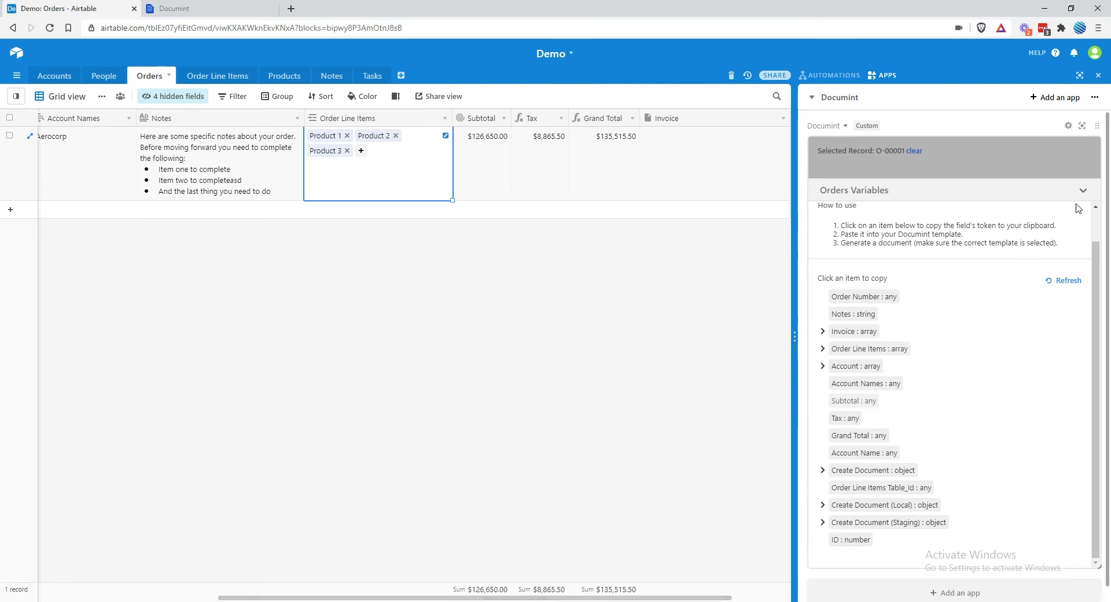
left_click(1012, 192)
left_click(861, 302)
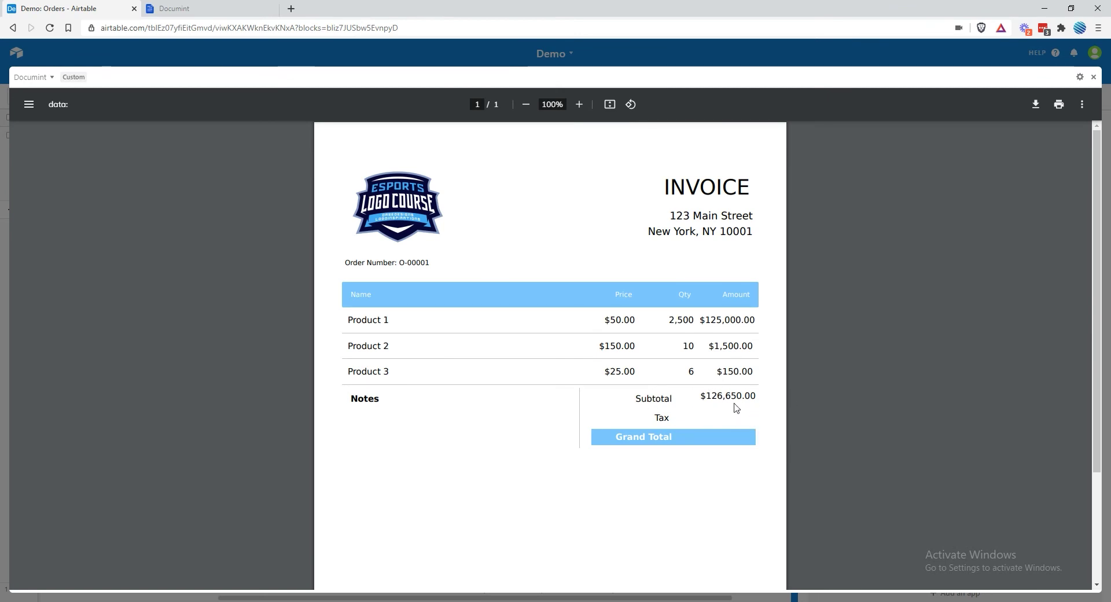
left_click_drag(702, 401, 779, 397)
left_click(770, 406)
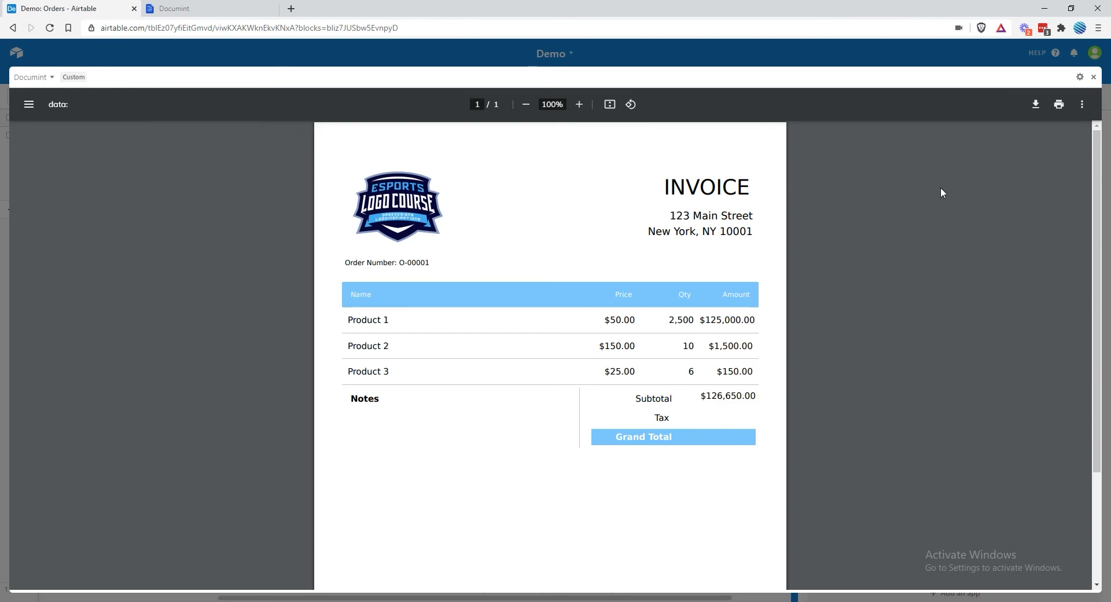
left_click(1093, 77)
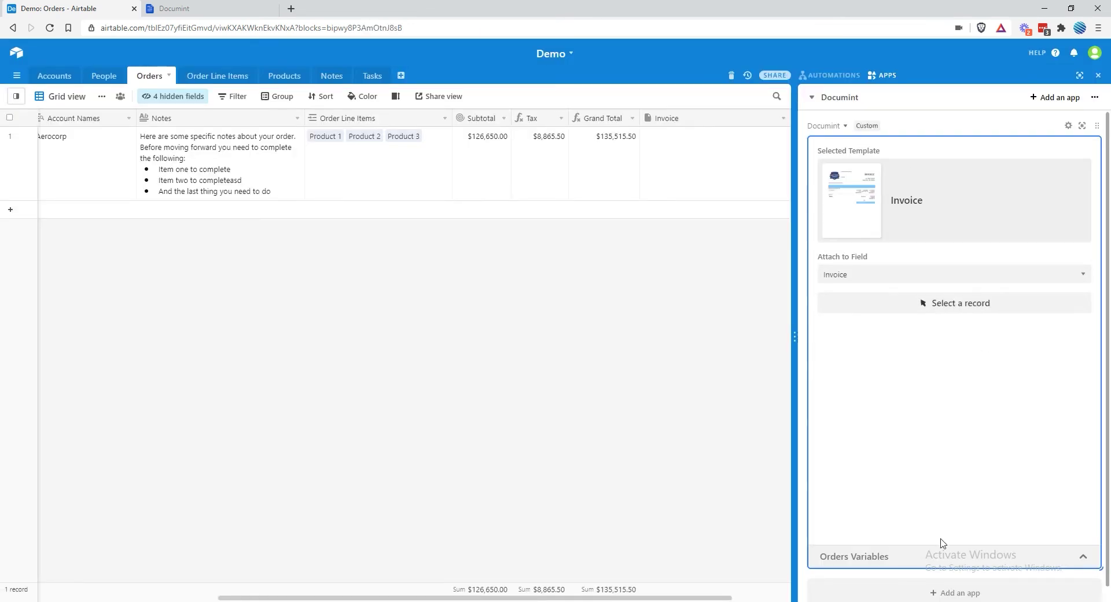
Copy the order's Tax variable and fill the empty cell beside Tax in the Documint template with {{number tax "$0,0.00"}}
left_click(942, 555)
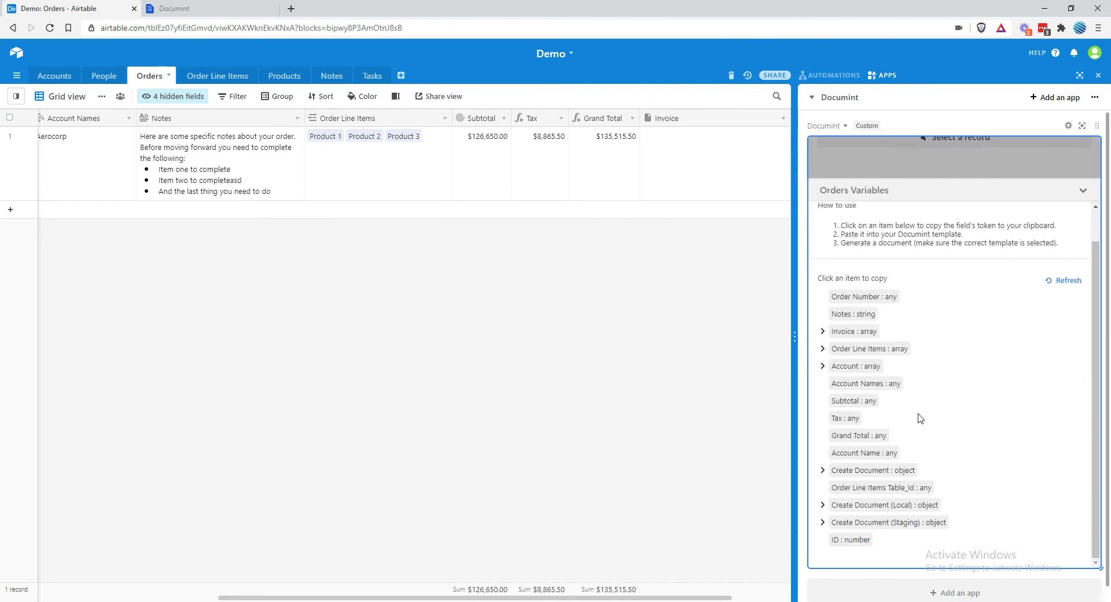
left_click(846, 420)
left_click(174, 9)
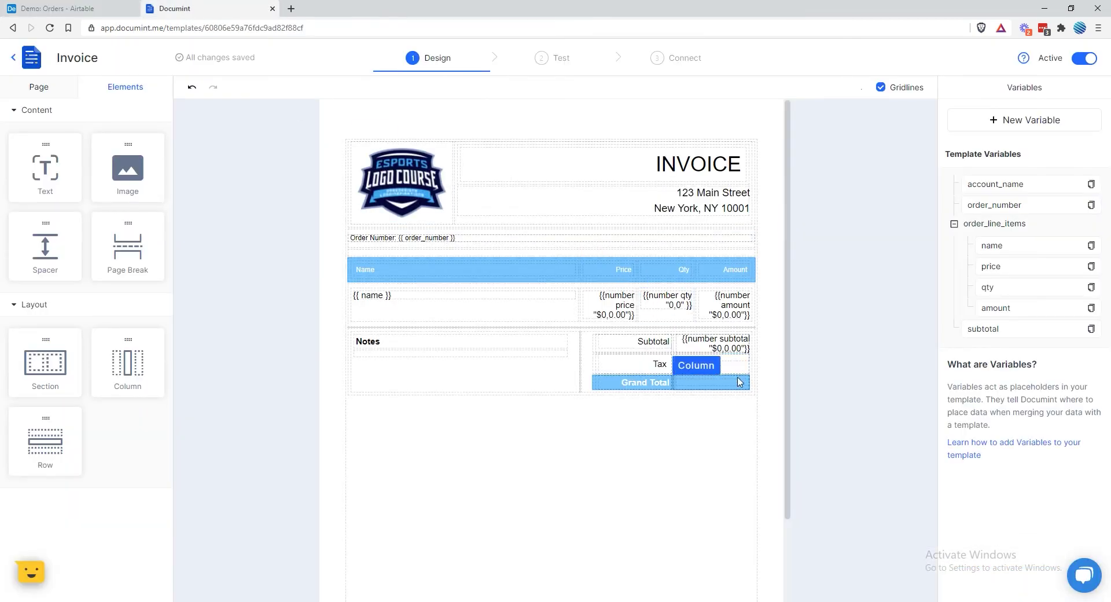
left_click(727, 360)
key("ctrl+v")
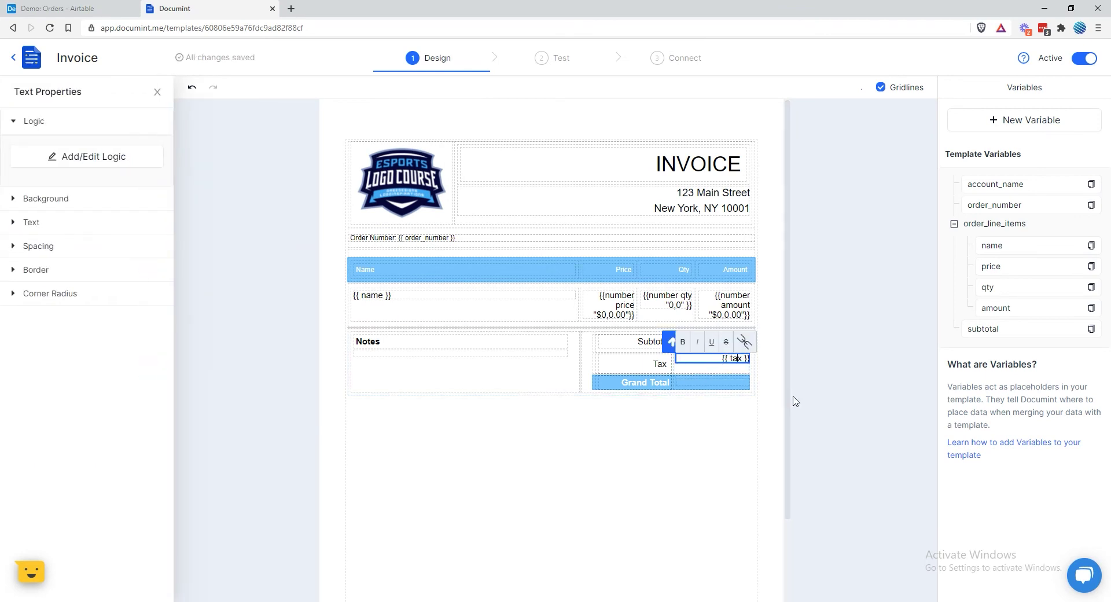
type("number tax \"\"")
key("Left")
type("$0,")
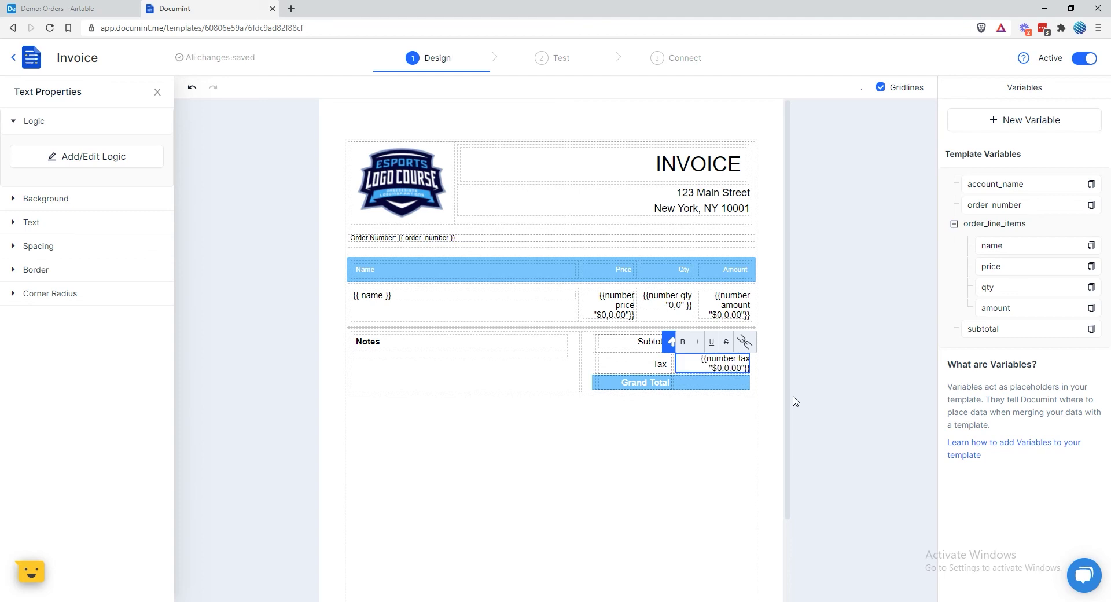
left_click(694, 418)
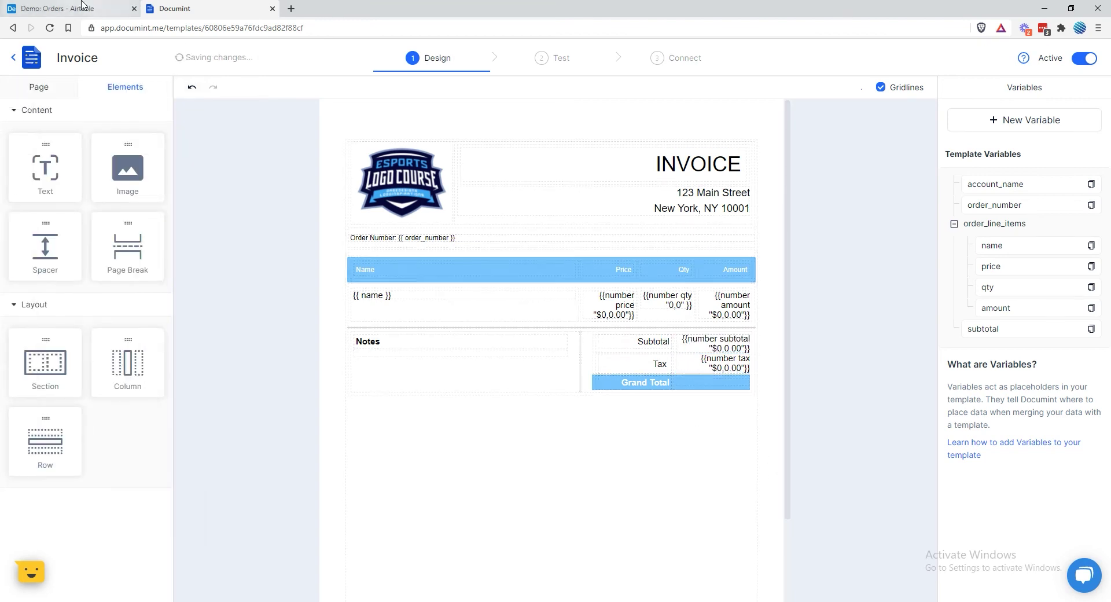
Preview the order's invoice in Airtable to check how the tax amount is displayed, and close the preview
left_click(104, 8)
left_click(565, 183)
left_click(938, 195)
left_click(878, 301)
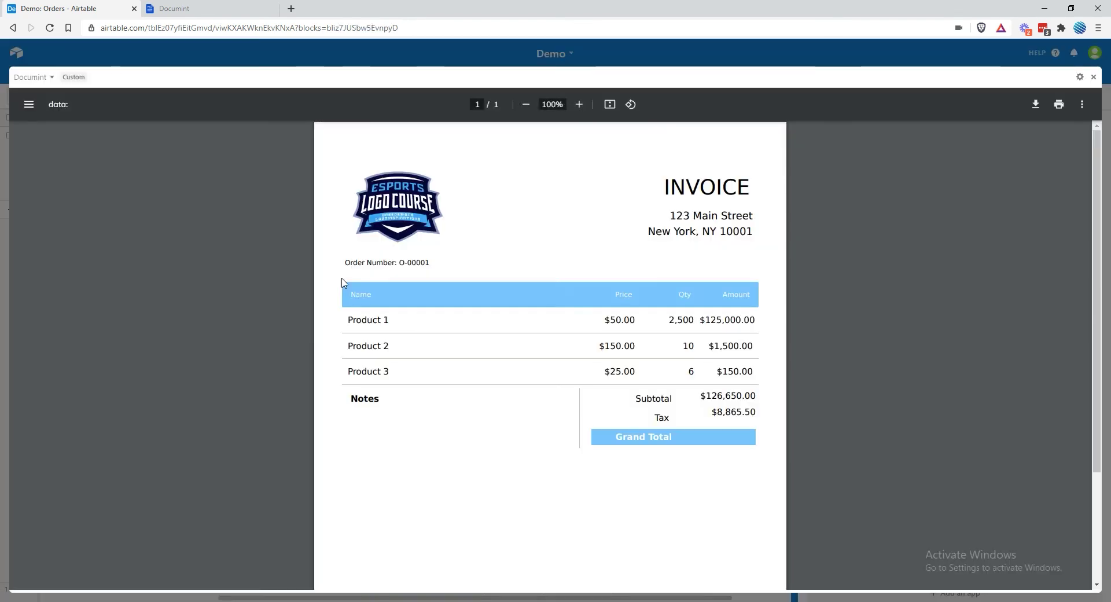
left_click_drag(755, 419, 698, 419)
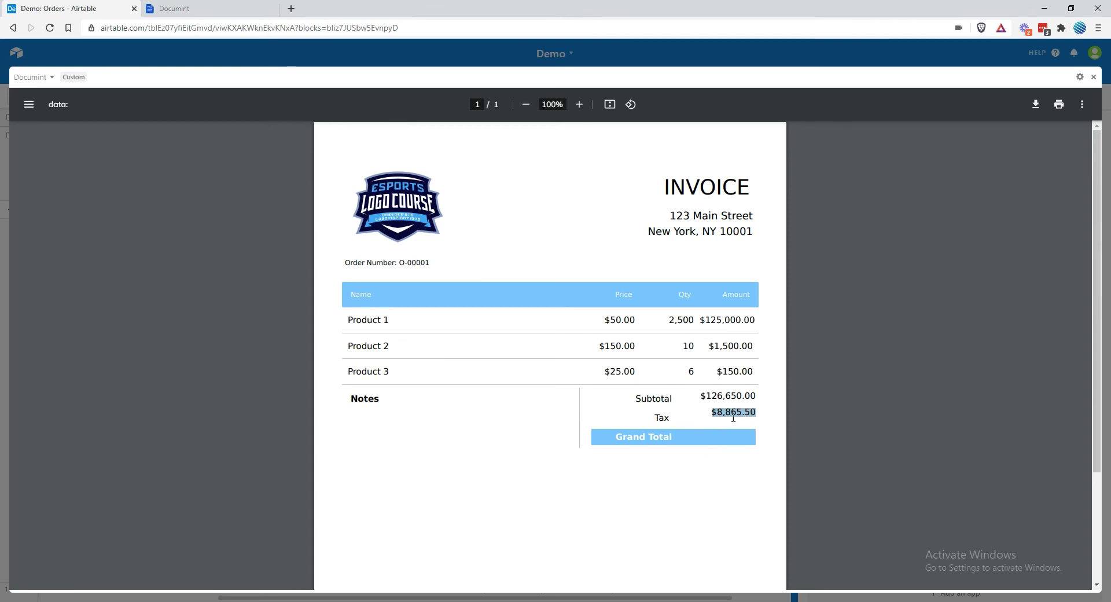
left_click(1092, 77)
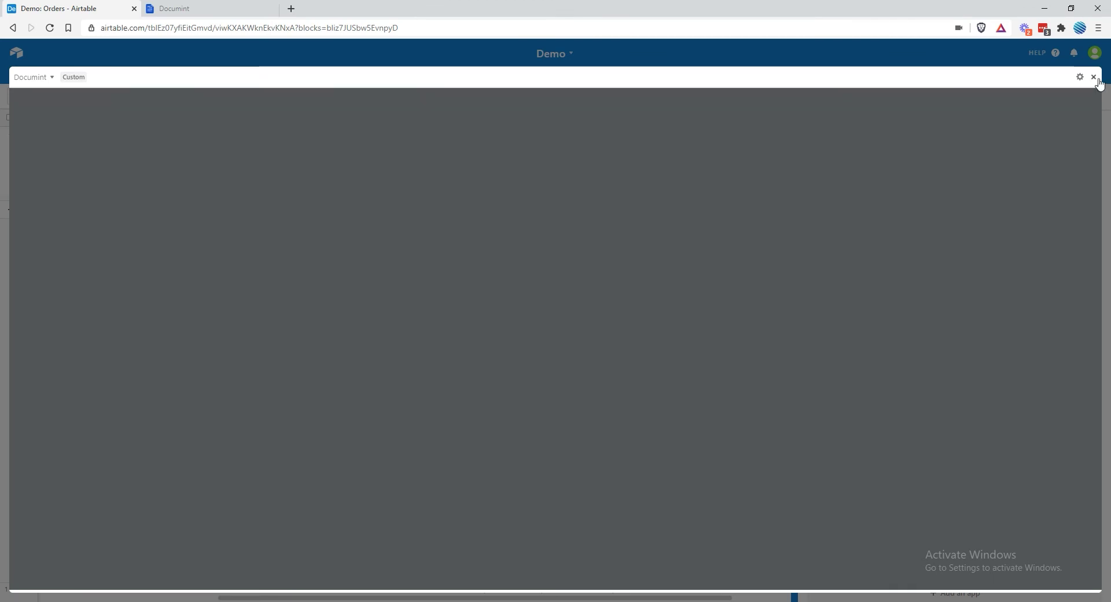
Copy the order's Grand Total variable and paste it into the empty cell beside Grand Total in the Documint template
left_click(922, 556)
scroll(987, 368, "down", 1)
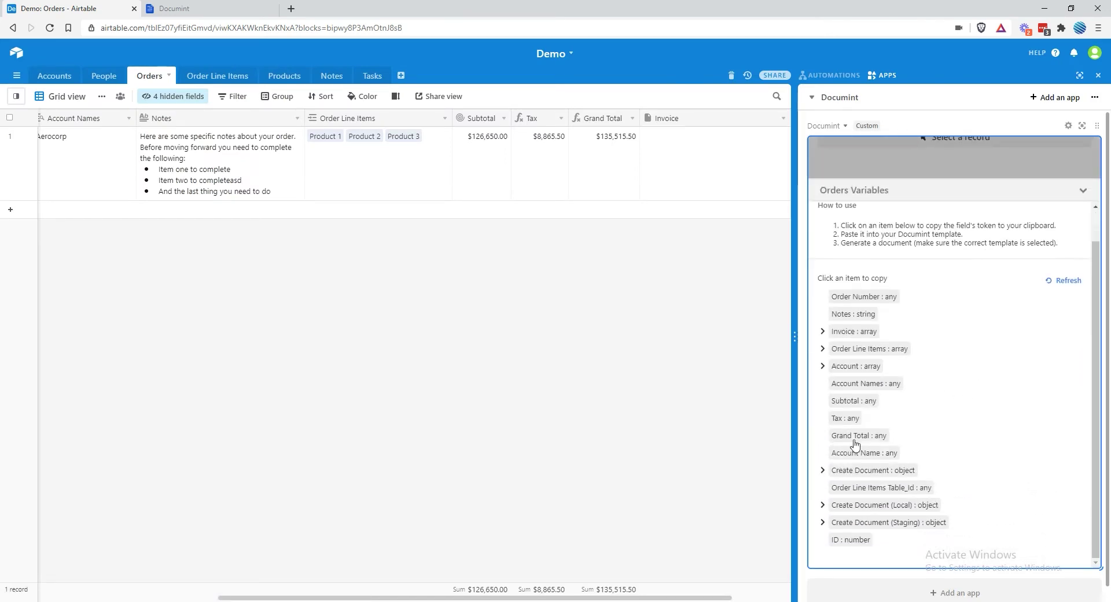
left_click(853, 313)
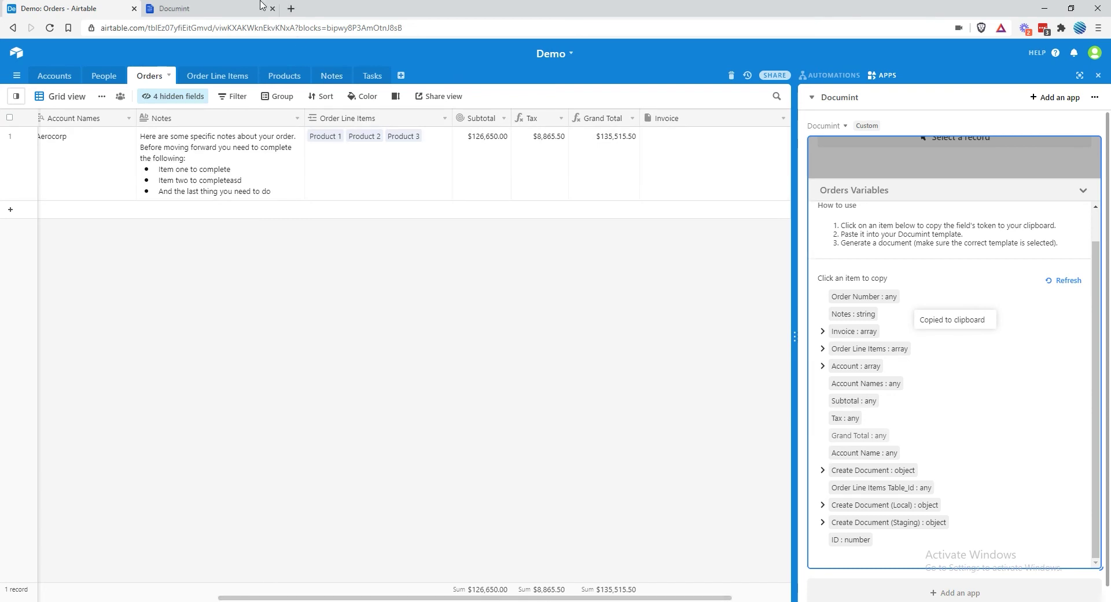
left_click(222, 7)
left_click(696, 384)
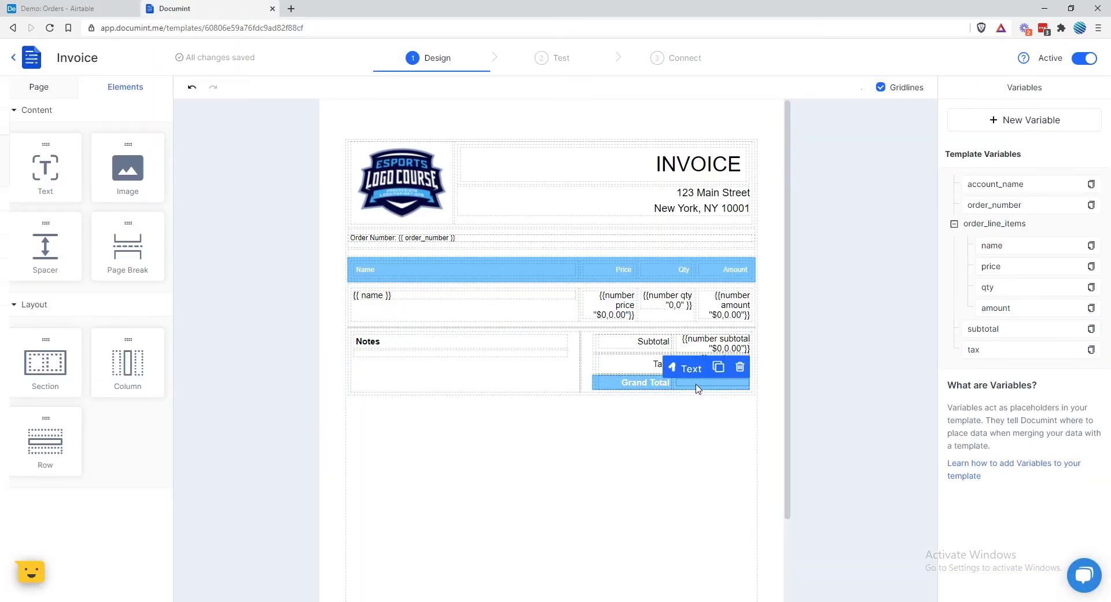
right_click(700, 383)
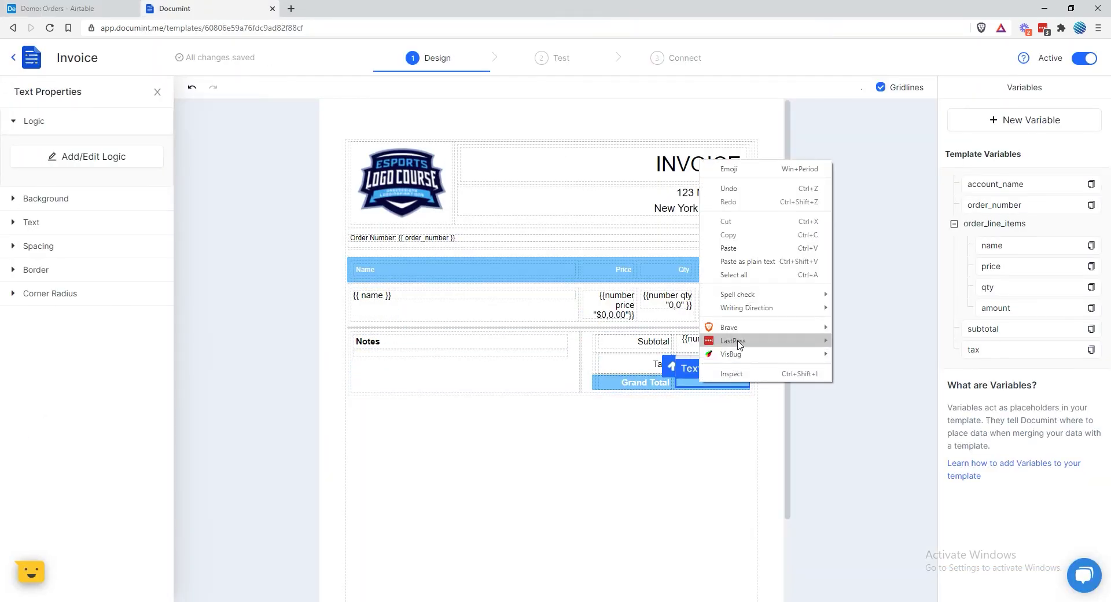
left_click(730, 248)
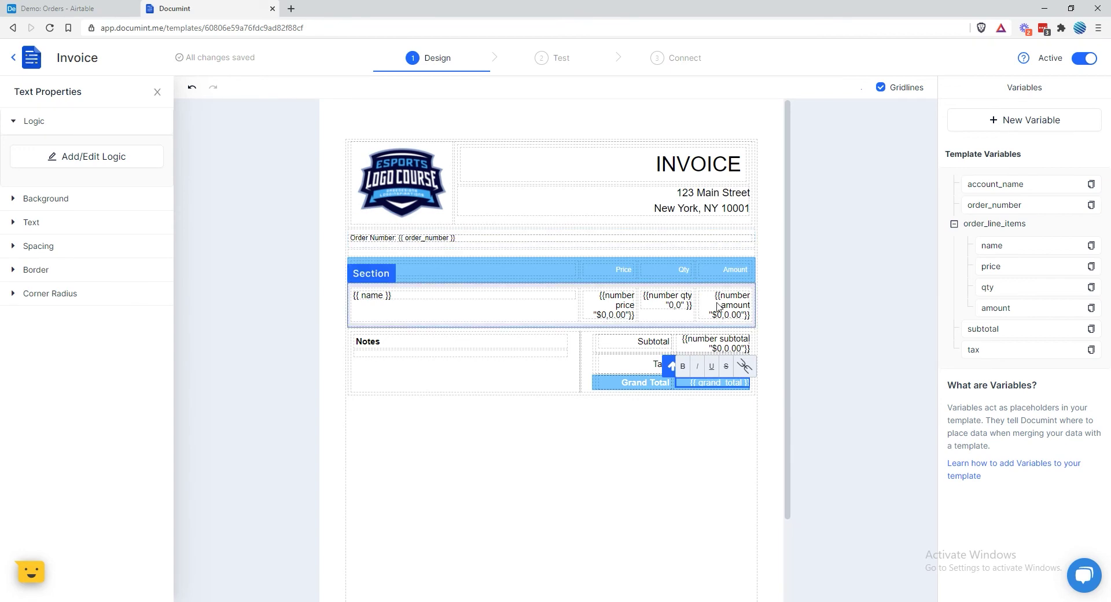
Add currency formatting to the grand total variable so it reads {{number grand_total "$0,0.00"}}
left_click(700, 423)
left_click(704, 382)
left_click(709, 387)
type("nu")
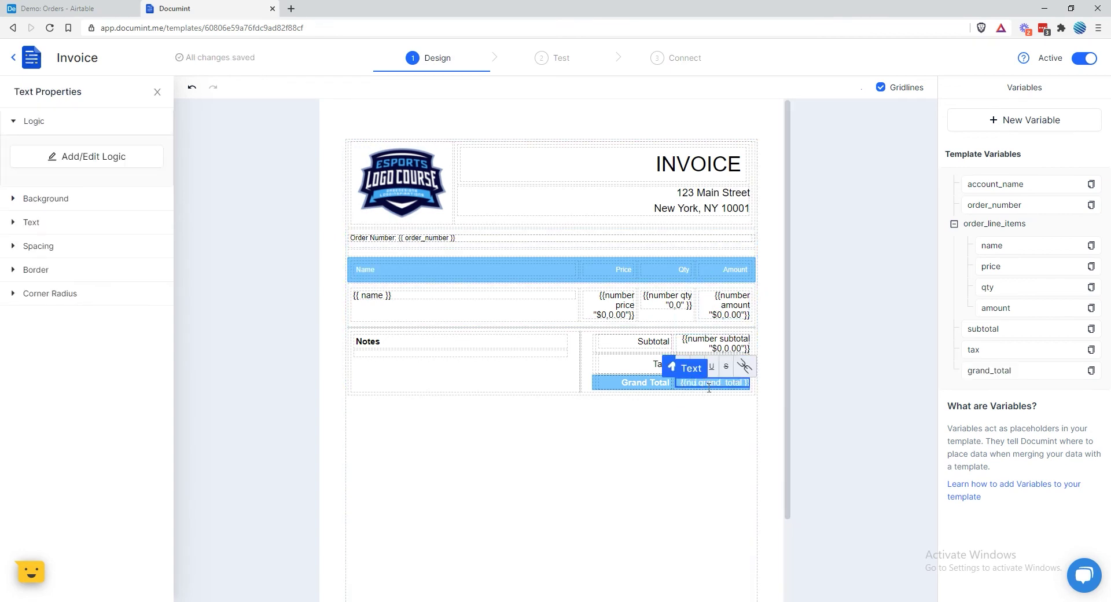
type("mber")
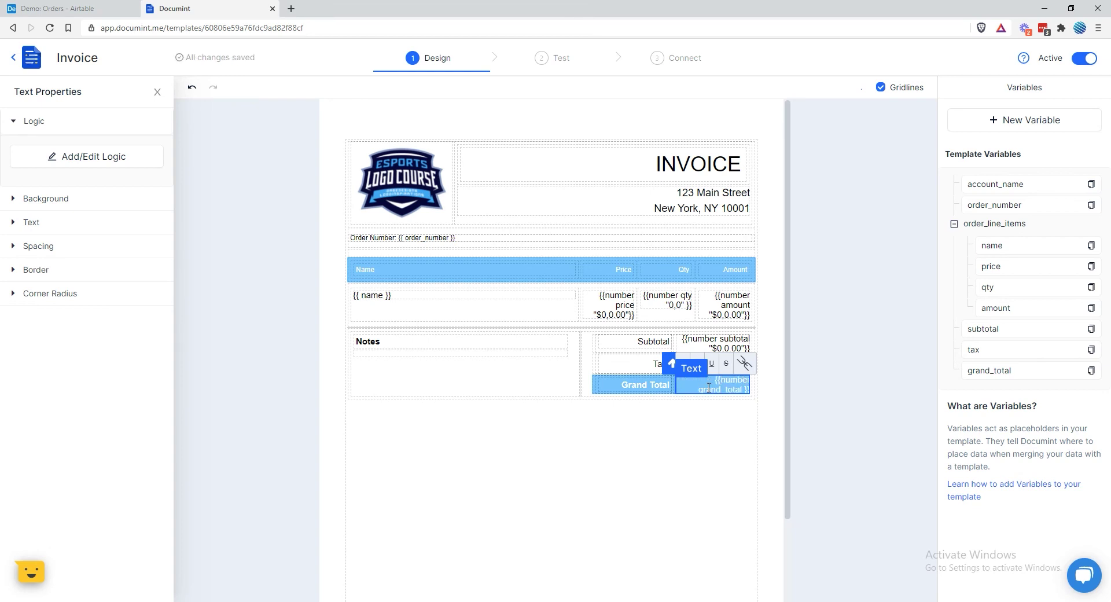
type("\"$0,0.0")
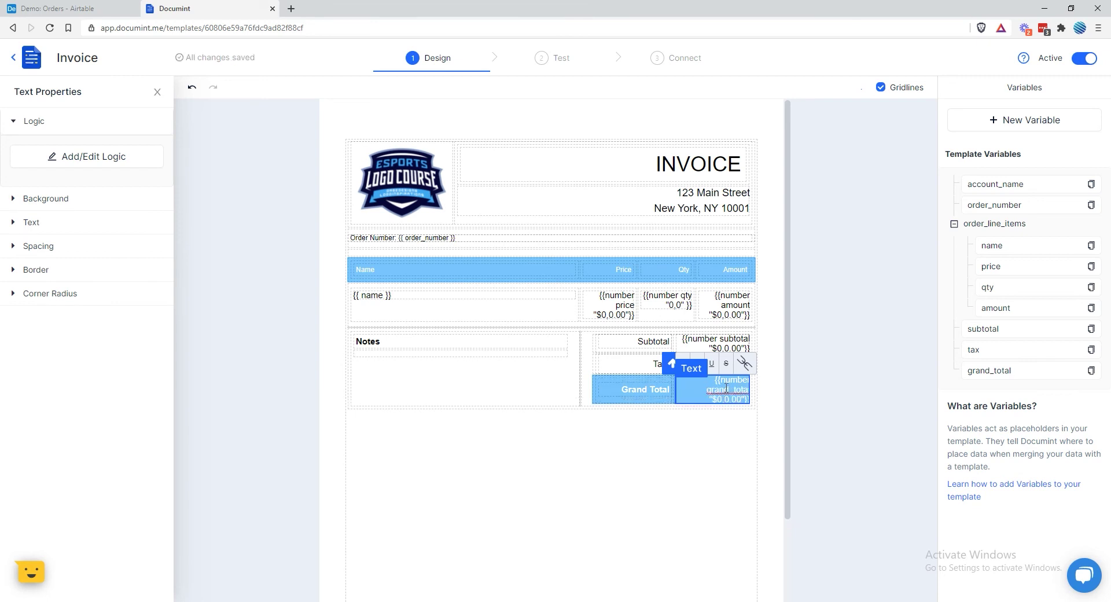
left_click(728, 463)
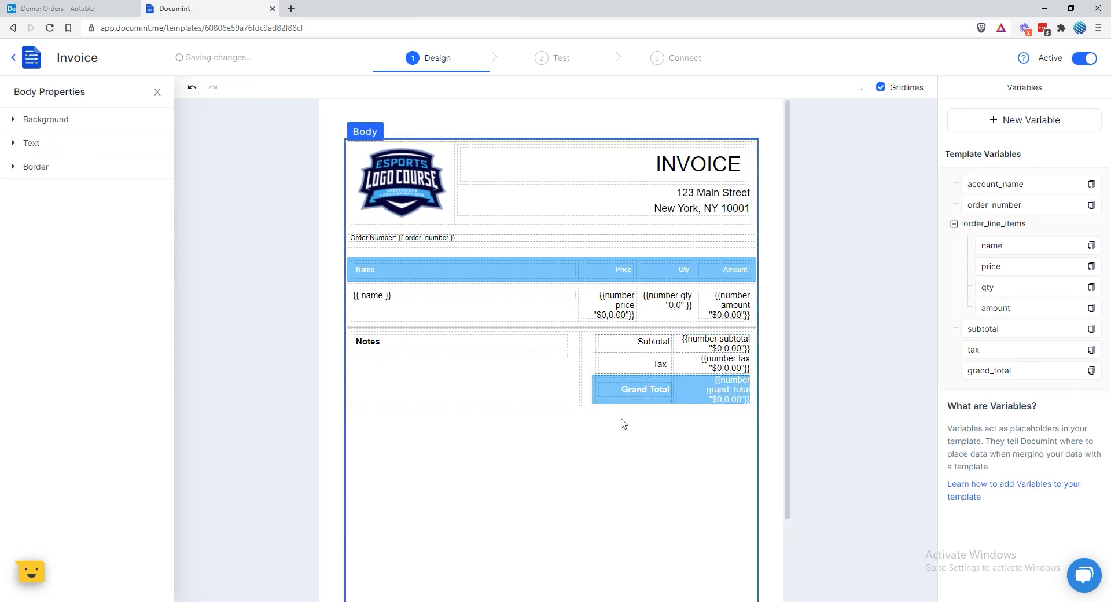
Preview the order's invoice in Airtable to check the grand total's format and text style
left_click(83, 67)
left_click(81, 8)
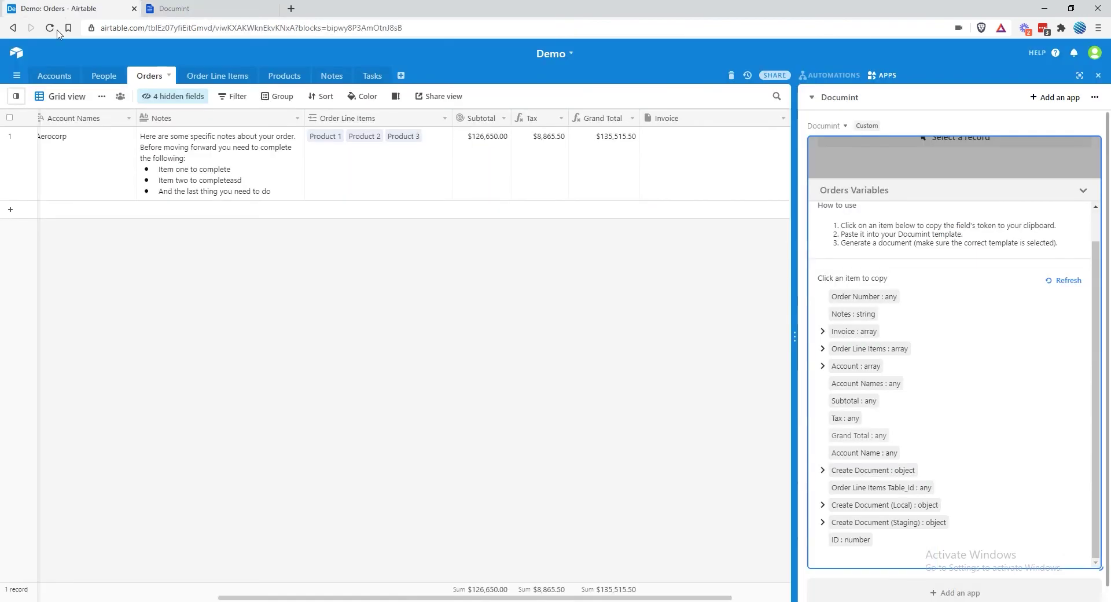
left_click(554, 177)
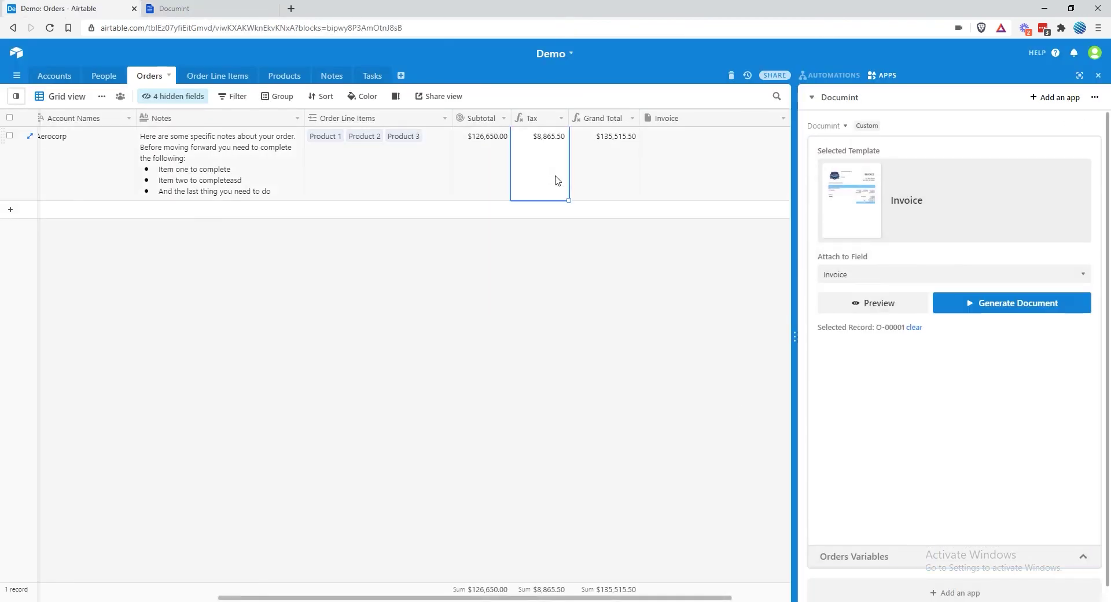
left_click(841, 302)
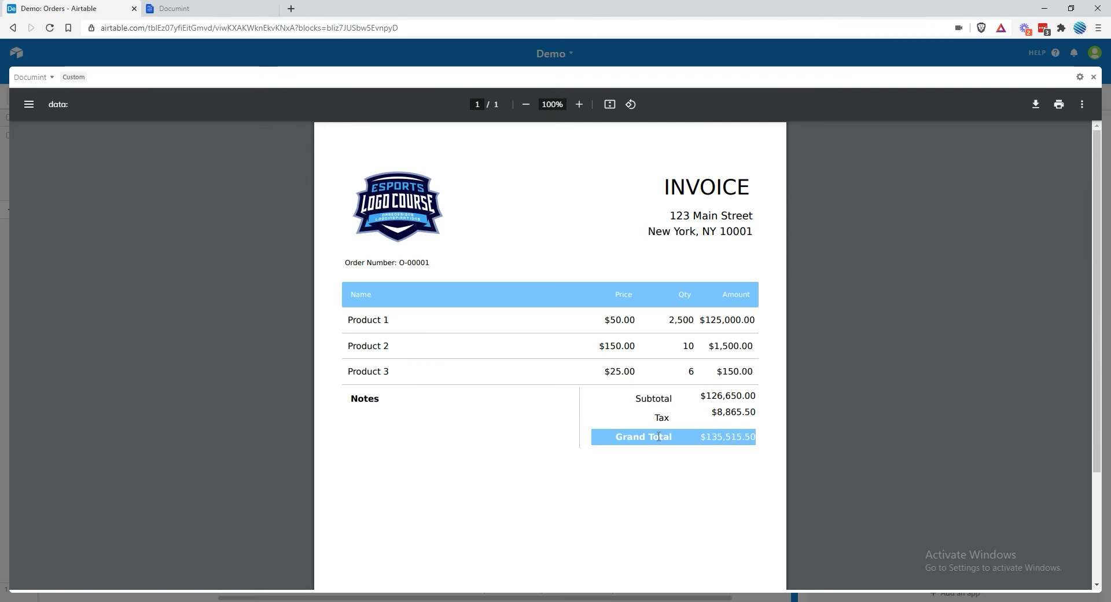
double_click(631, 436)
left_click(679, 441)
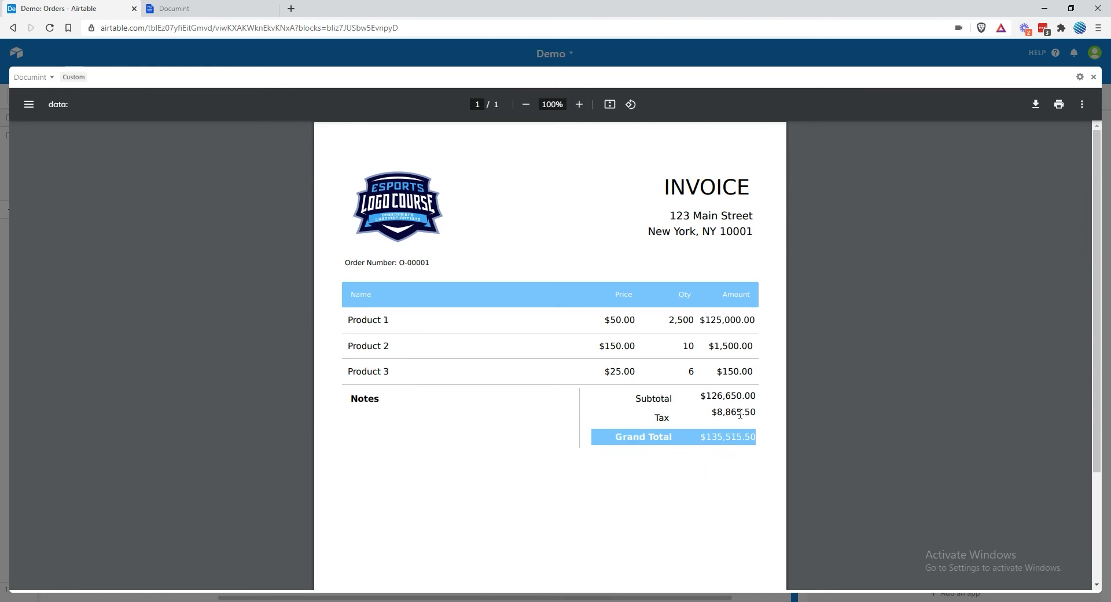
In the Documint template, make the text of the whole Grand Total row bold
left_click(198, 8)
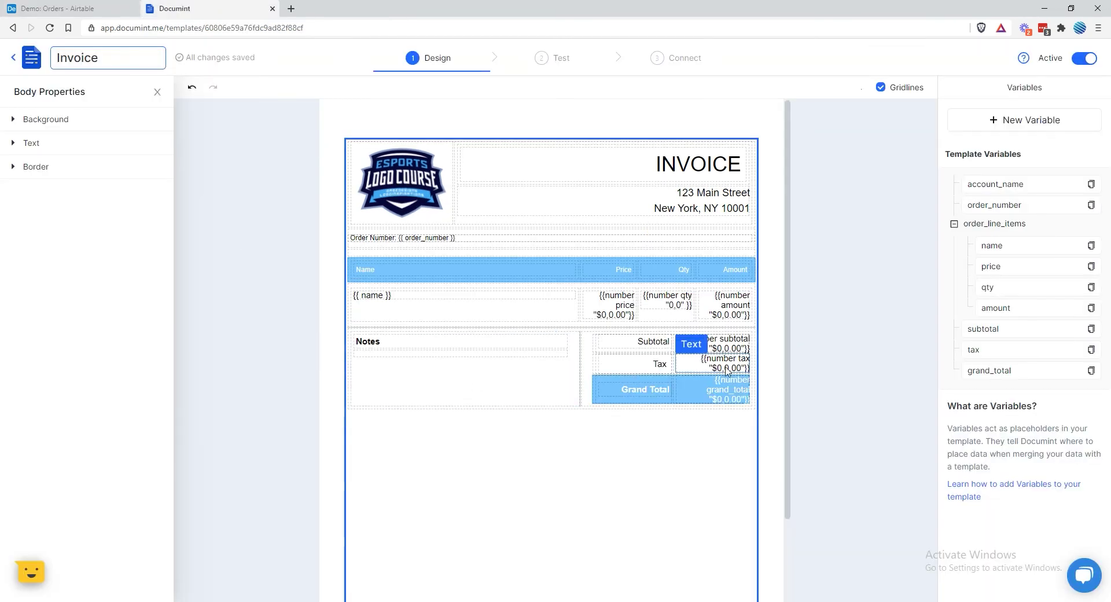
left_click(595, 402)
left_click(79, 370)
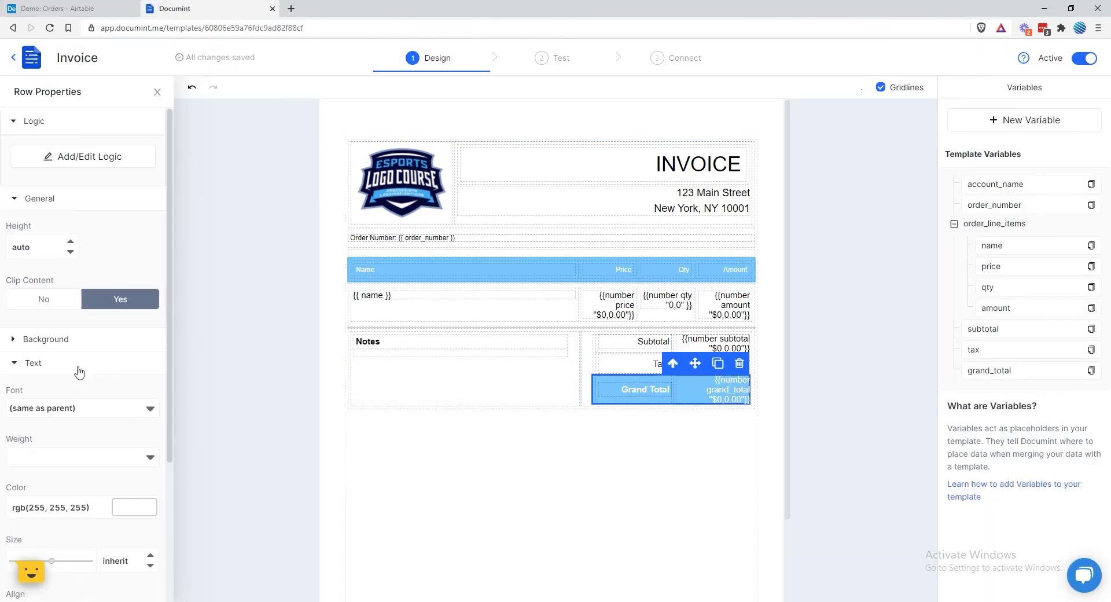
scroll(79, 372, "down", 3)
left_click(99, 283)
left_click(75, 317)
left_click(461, 436)
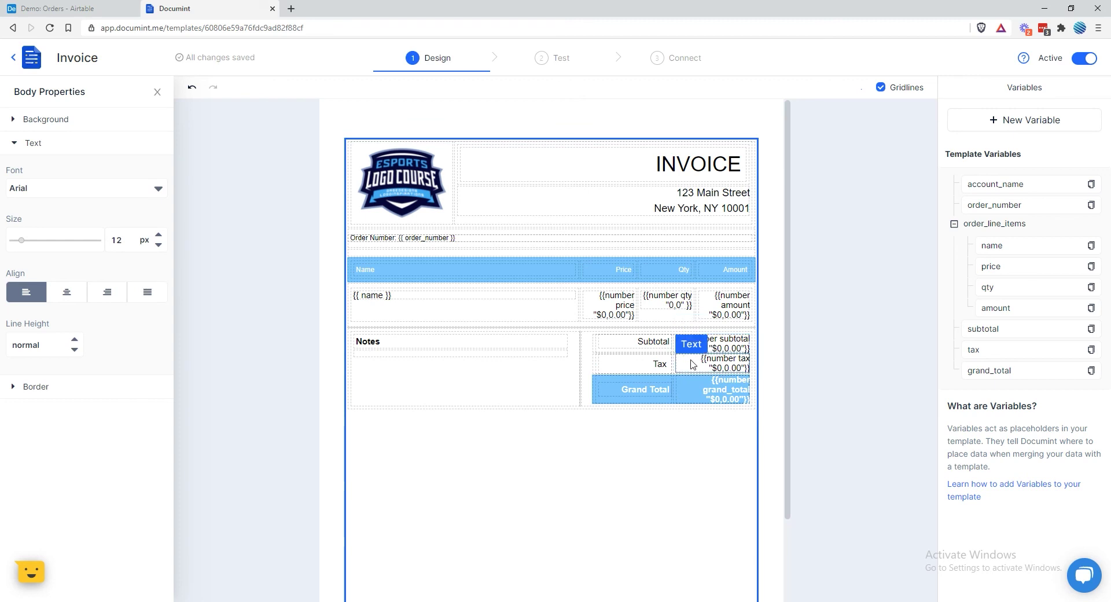
Set the vertical content alignment of the tax value's column in the Tax row to Middle
left_click(717, 362)
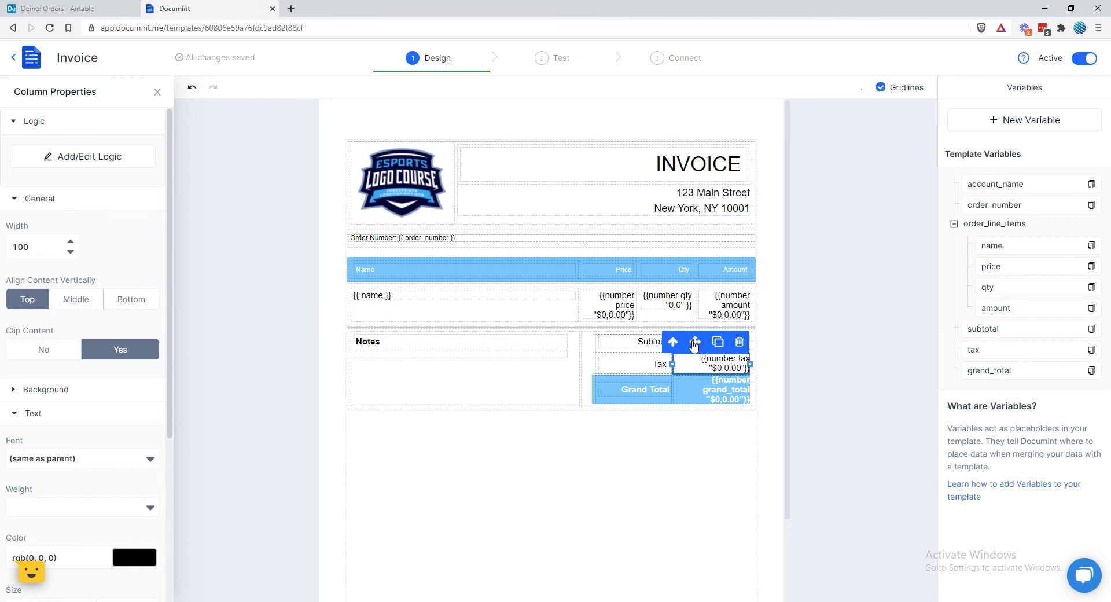
left_click(68, 309)
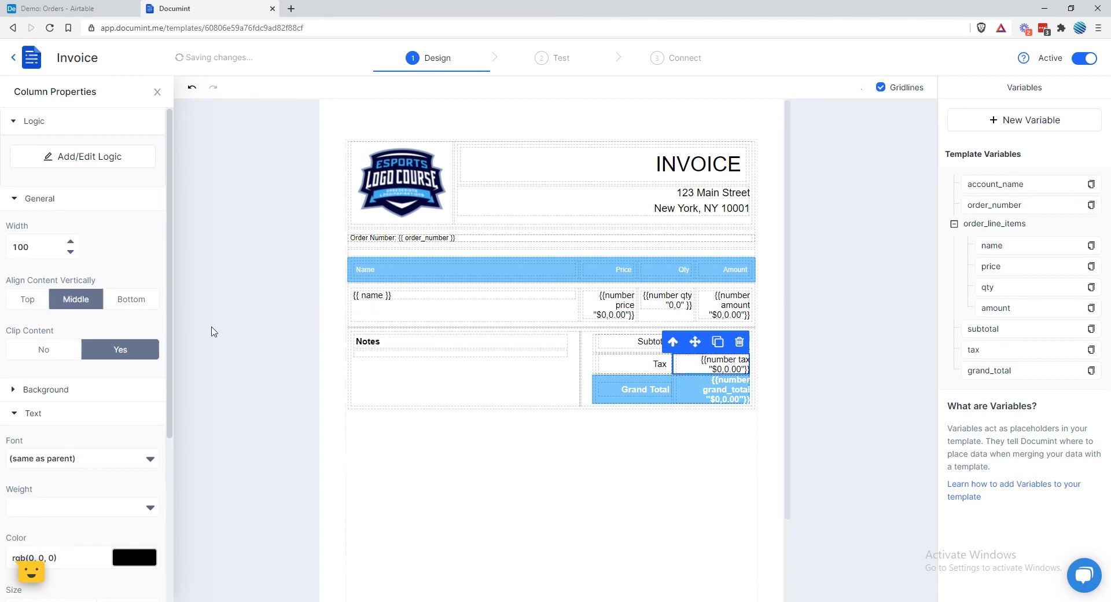
left_click(597, 365)
left_click(80, 311)
left_click(243, 335)
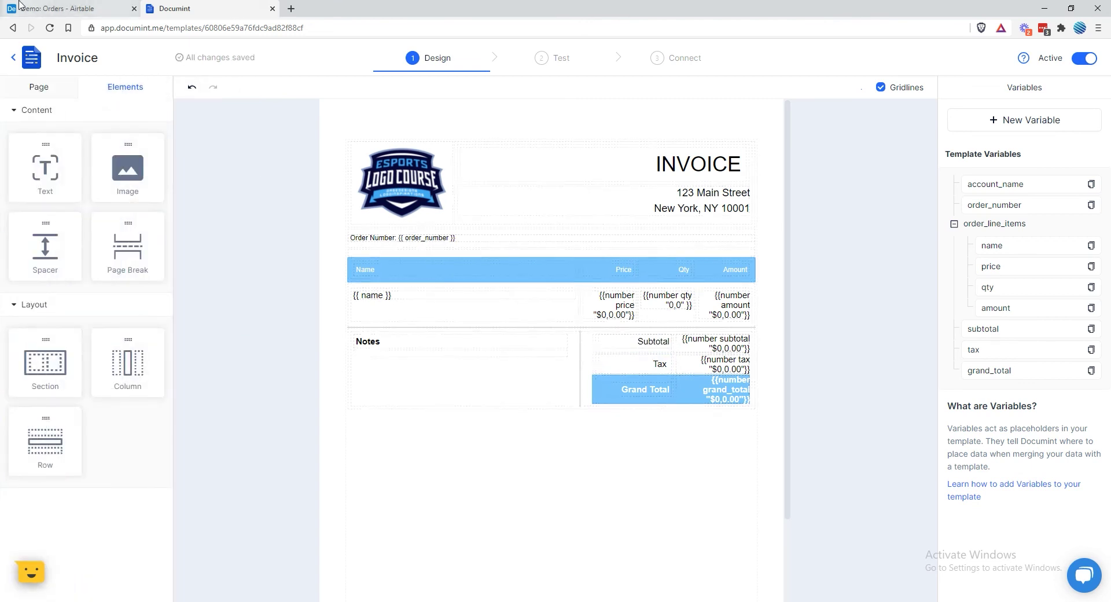
Preview the order's invoice again in Airtable to check the tax alignment and the bold grand total, and close the preview
left_click(87, 8)
left_click(1093, 77)
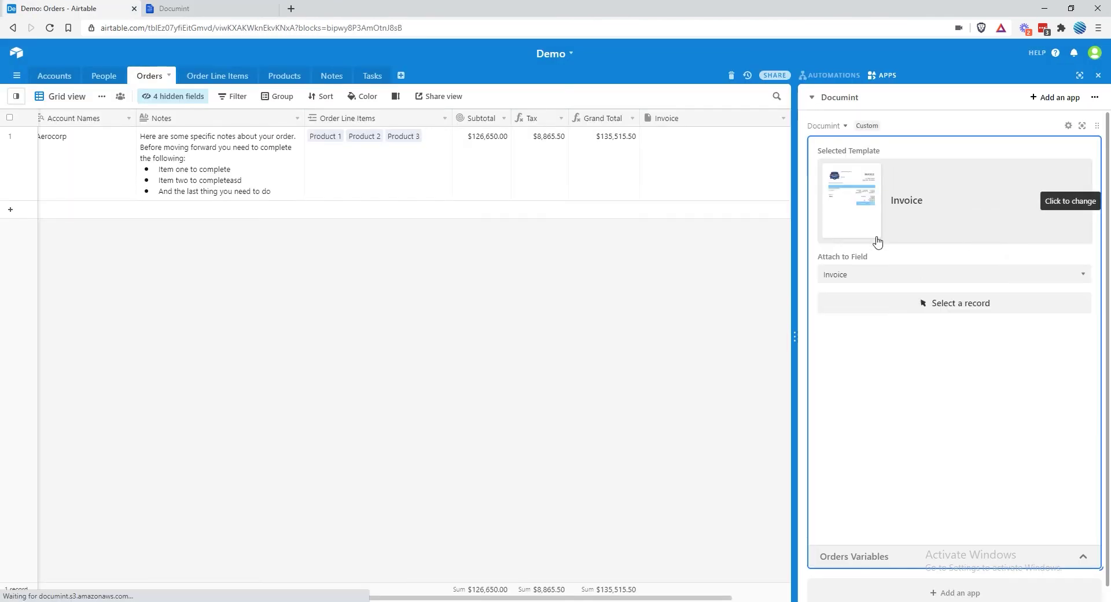
left_click(655, 184)
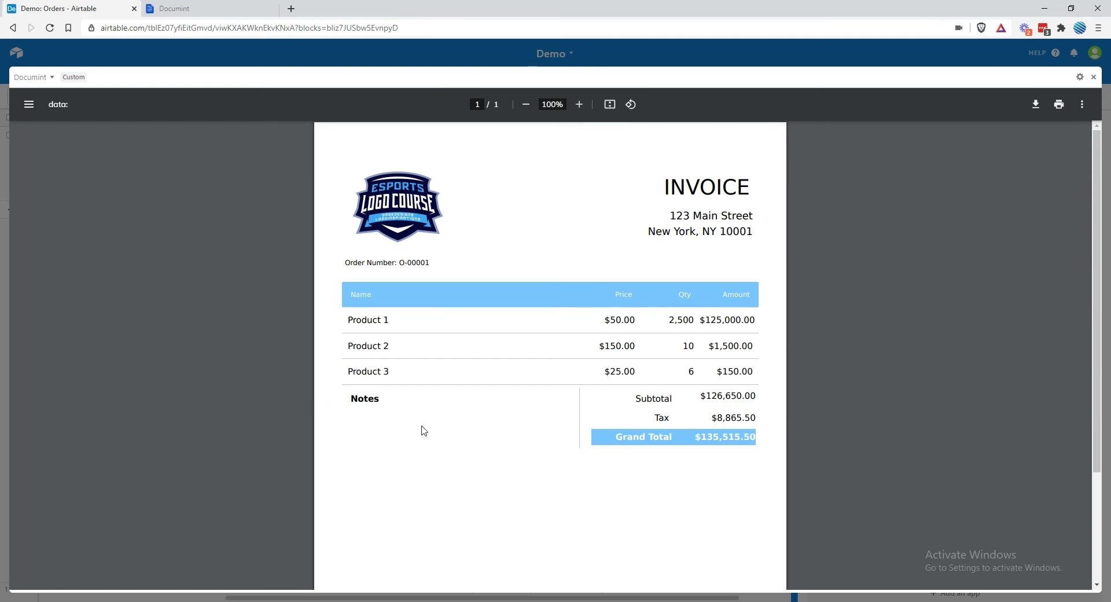
left_click(1092, 77)
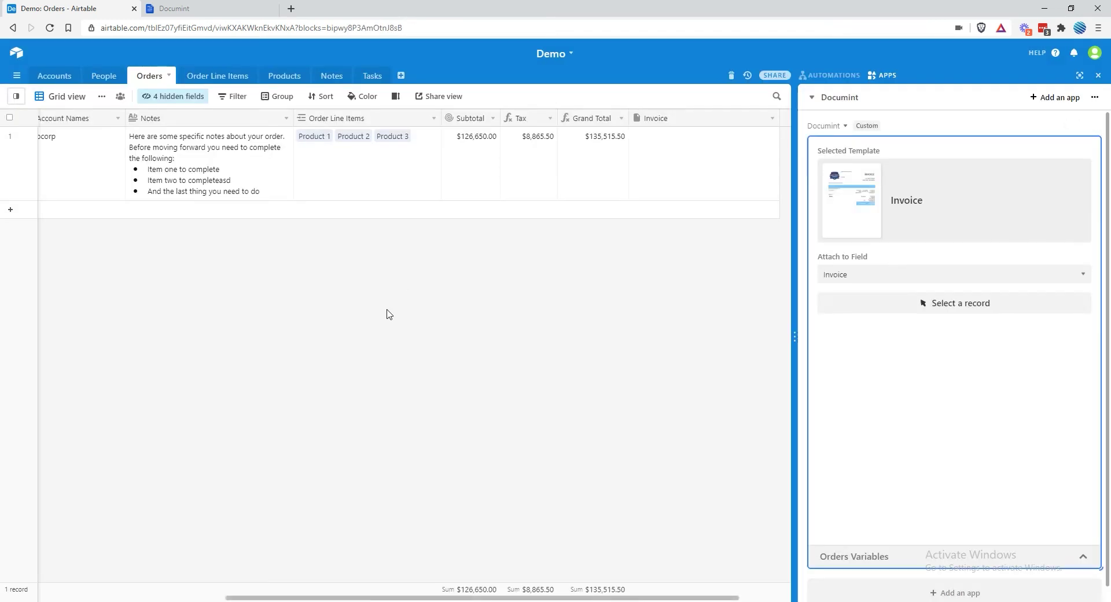
Examine the Notes field's type and rich text formatting setting in the Orders table, and leave without saving
left_click(181, 138)
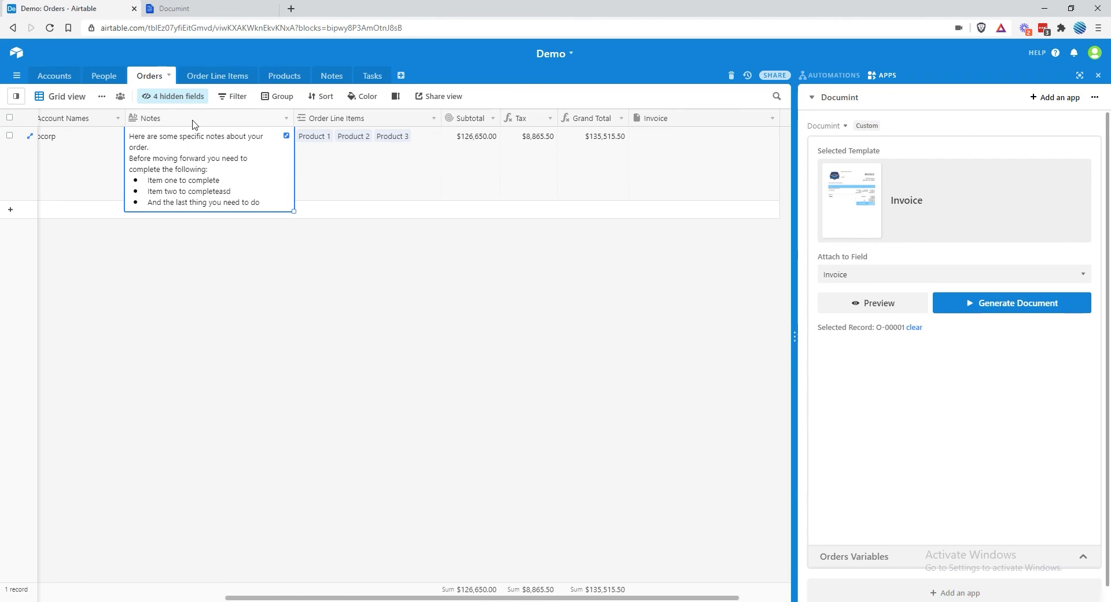
double_click(194, 123)
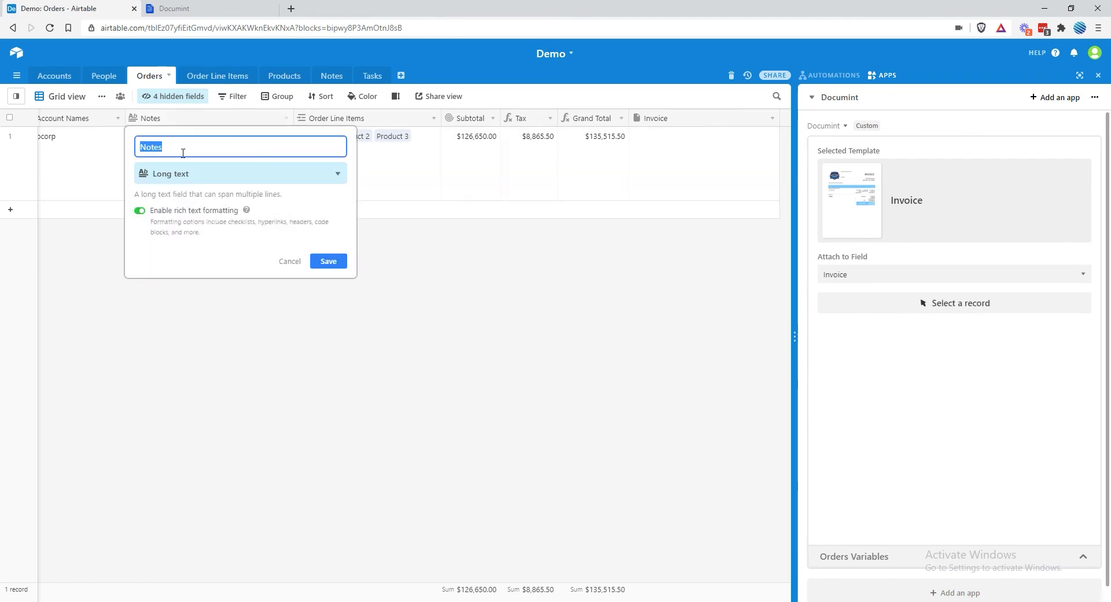
left_click(289, 261)
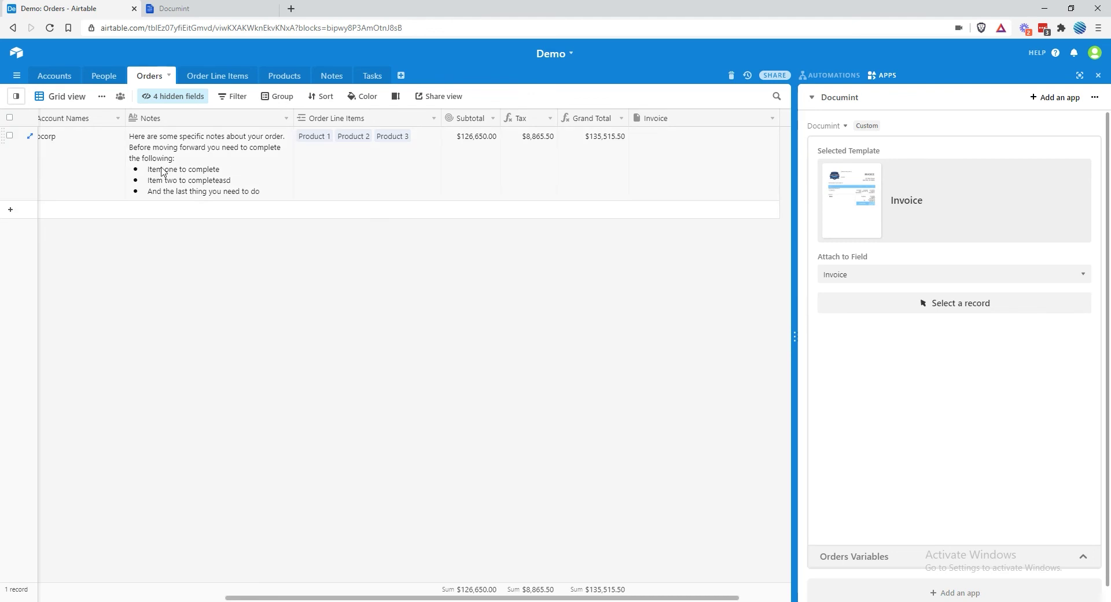
Copy the Notes token from the Orders variables and paste it into the empty text block under the Notes heading in the Documint template
left_click(889, 554)
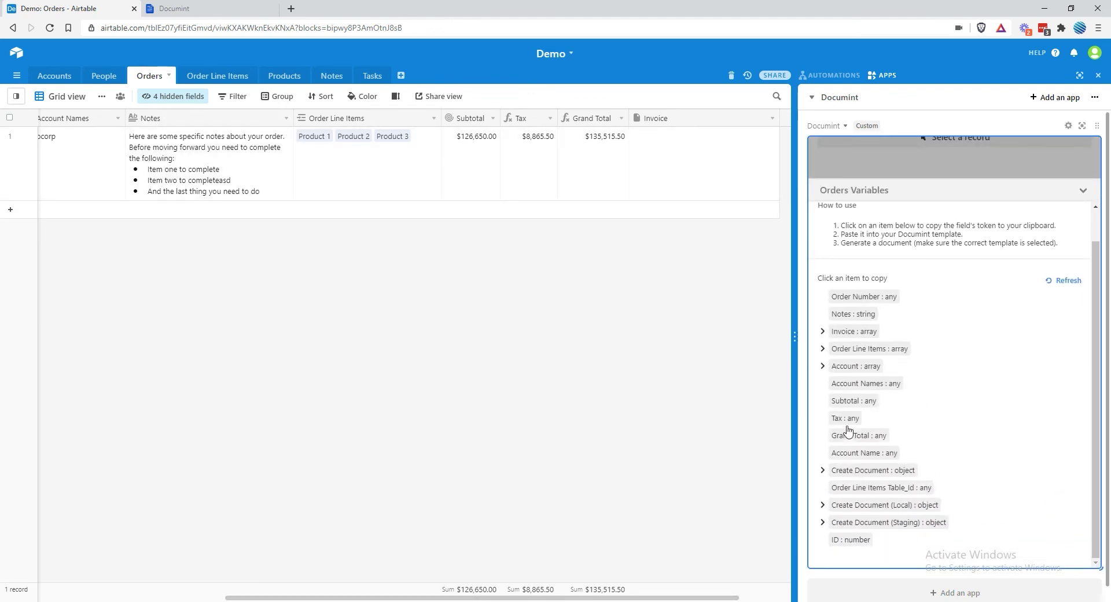
left_click(851, 314)
left_click(191, 7)
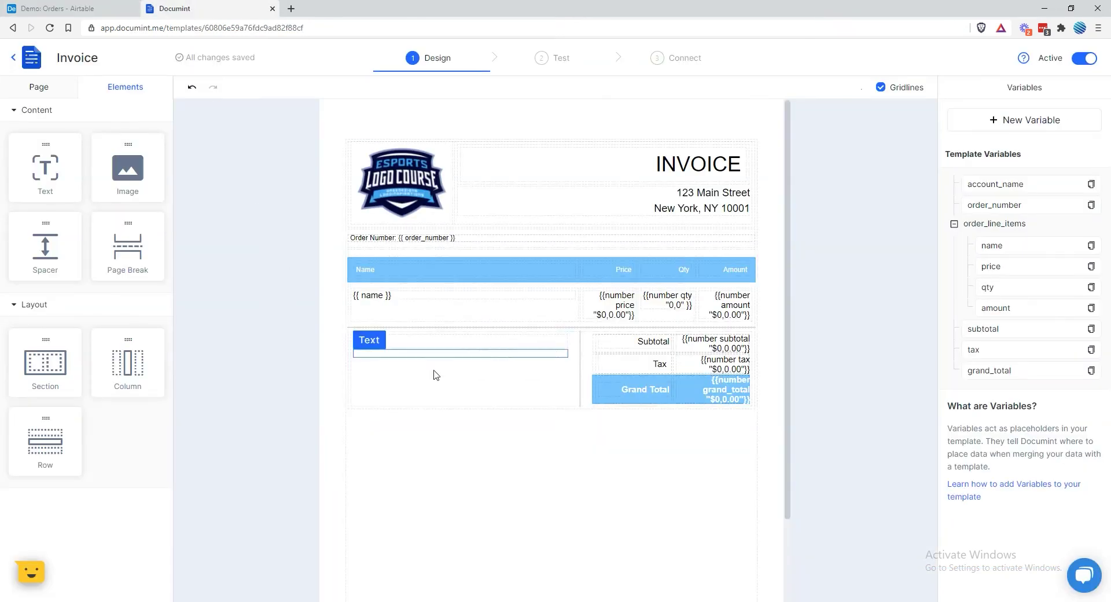
left_click(433, 354)
key("ctrl+v")
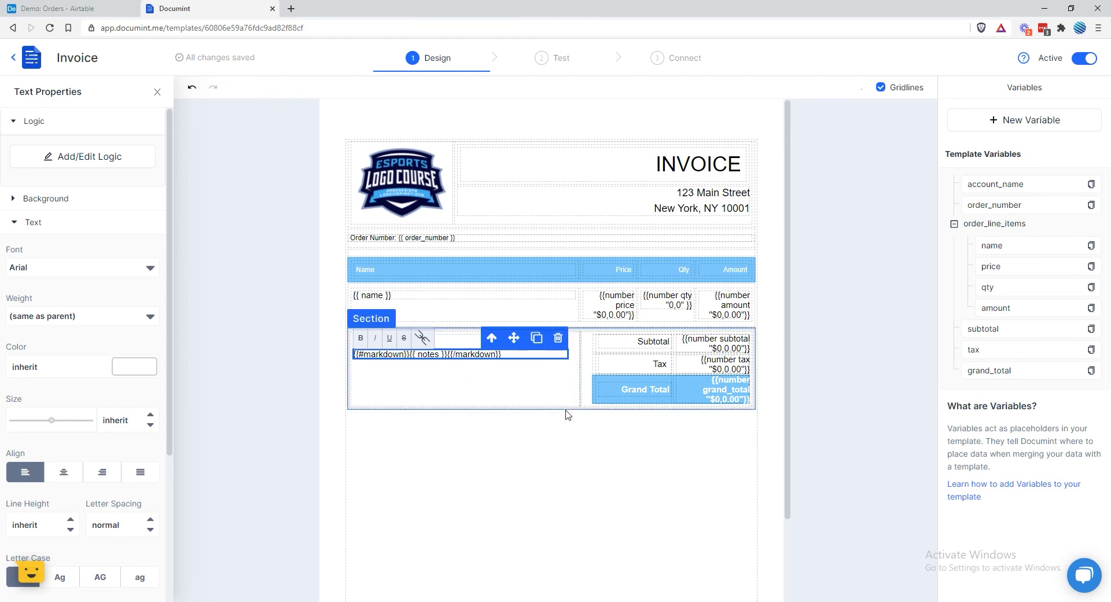
Strip the opening and closing markdown tags from the notes text block, keeping only {{ notes }}, and deselect the block
key("ctrl+shift+Left")
key("BackSpace")
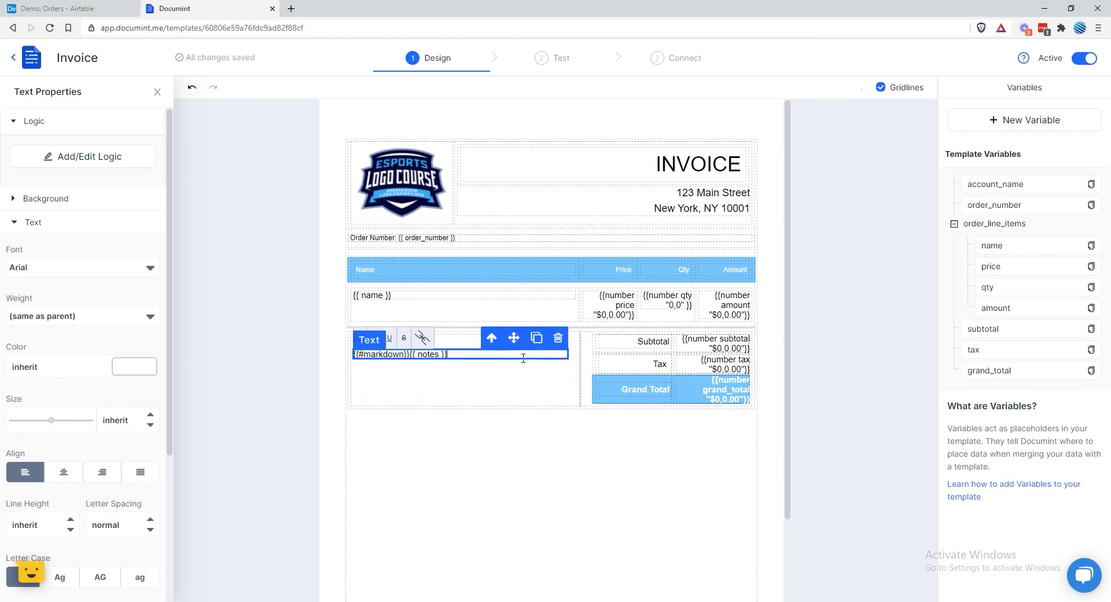
key("BackSpace")
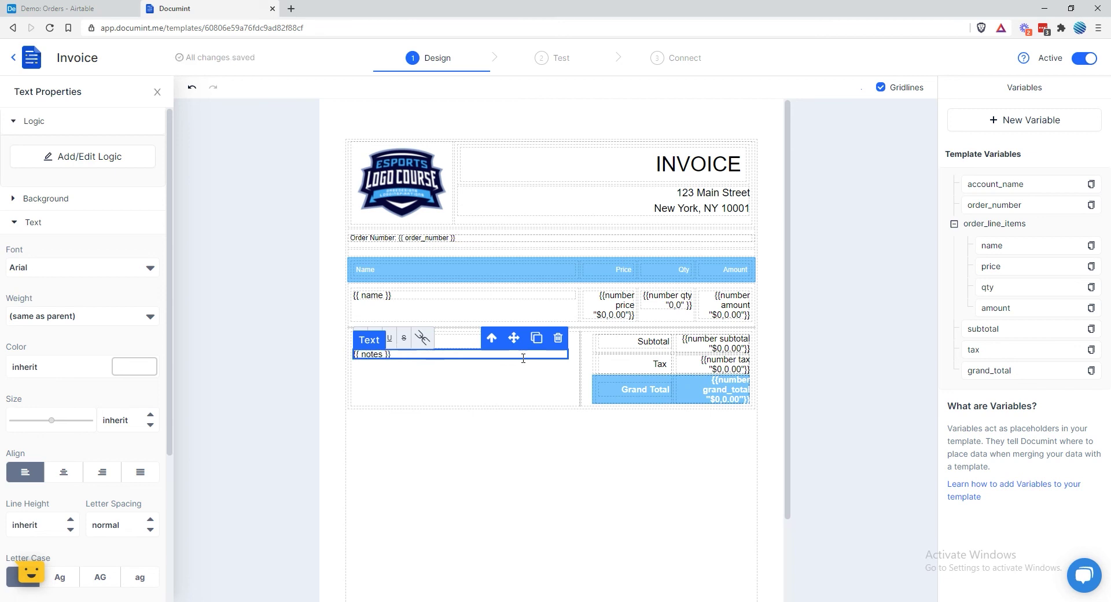
left_click(318, 399)
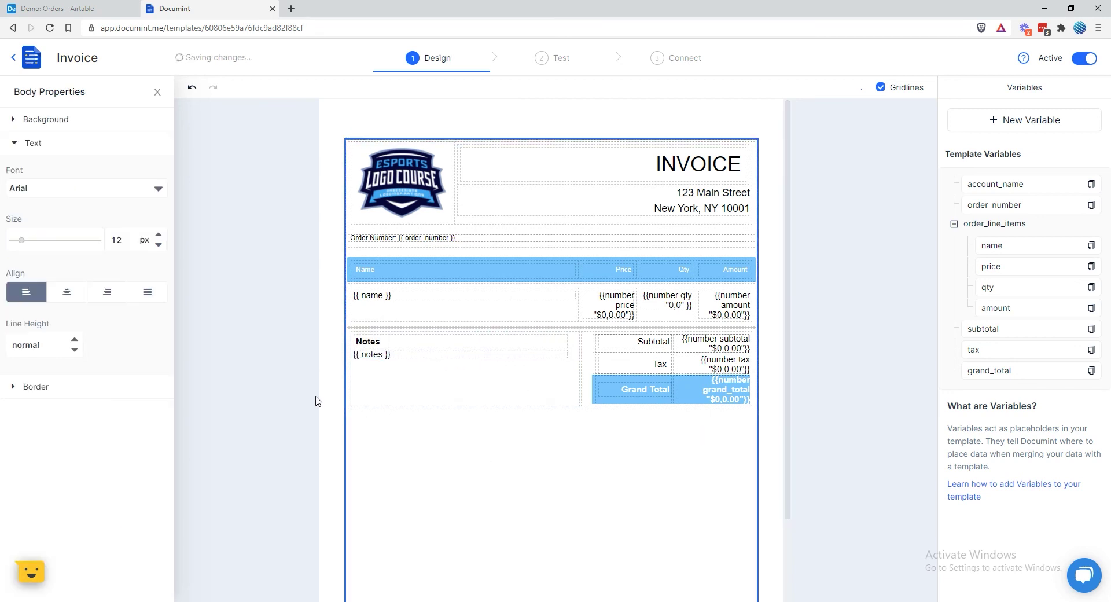
left_click(332, 395)
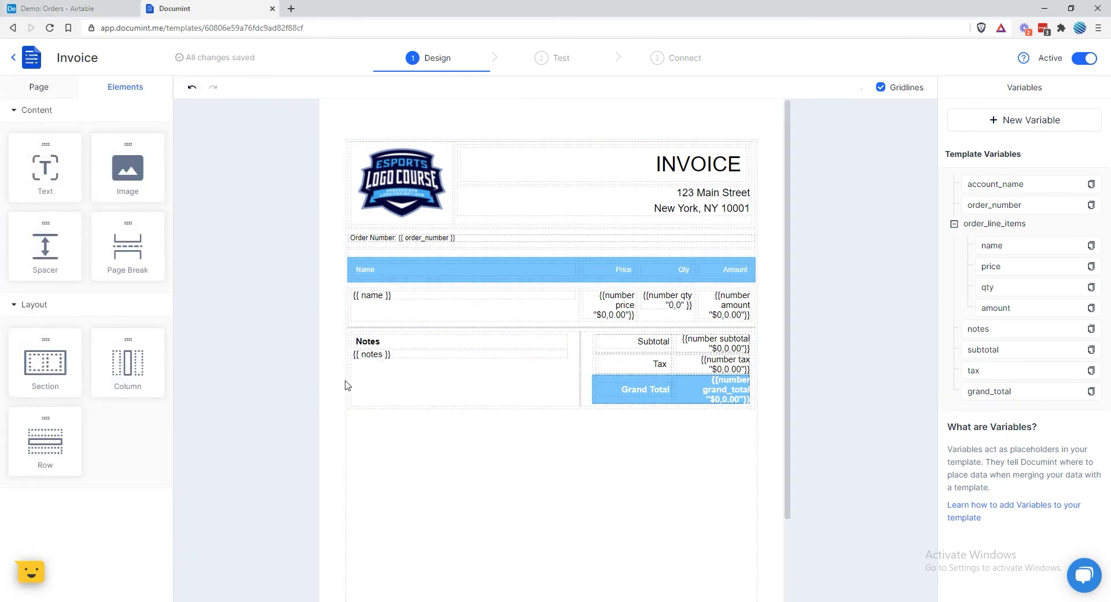
Preview the order's invoice in Airtable to check how the notes look without markdown tags, and close the preview
left_click(64, 8)
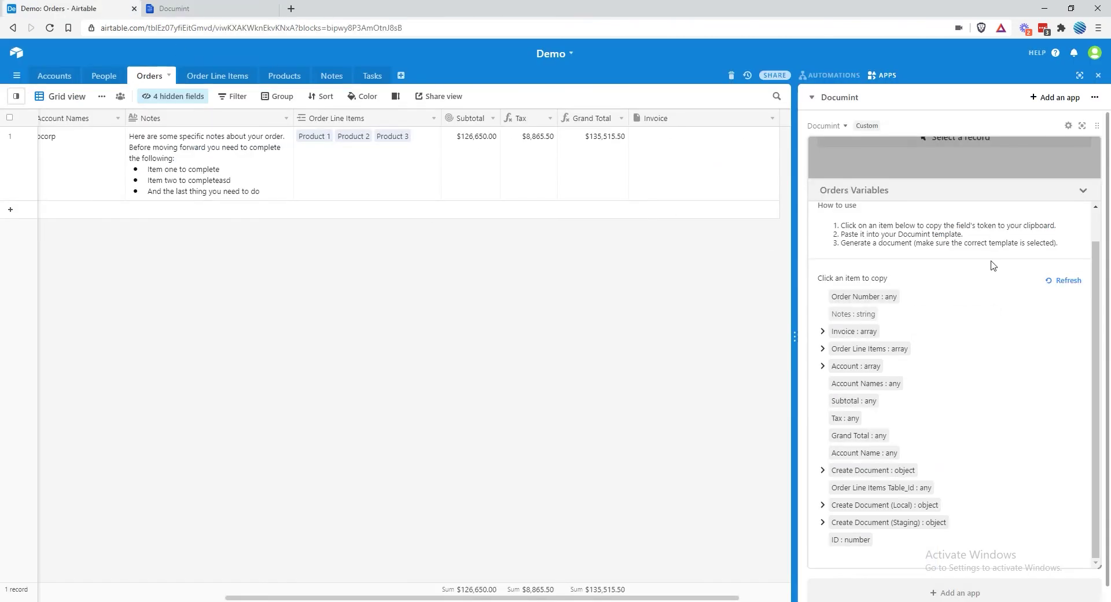
left_click(1068, 190)
left_click(519, 181)
left_click(852, 306)
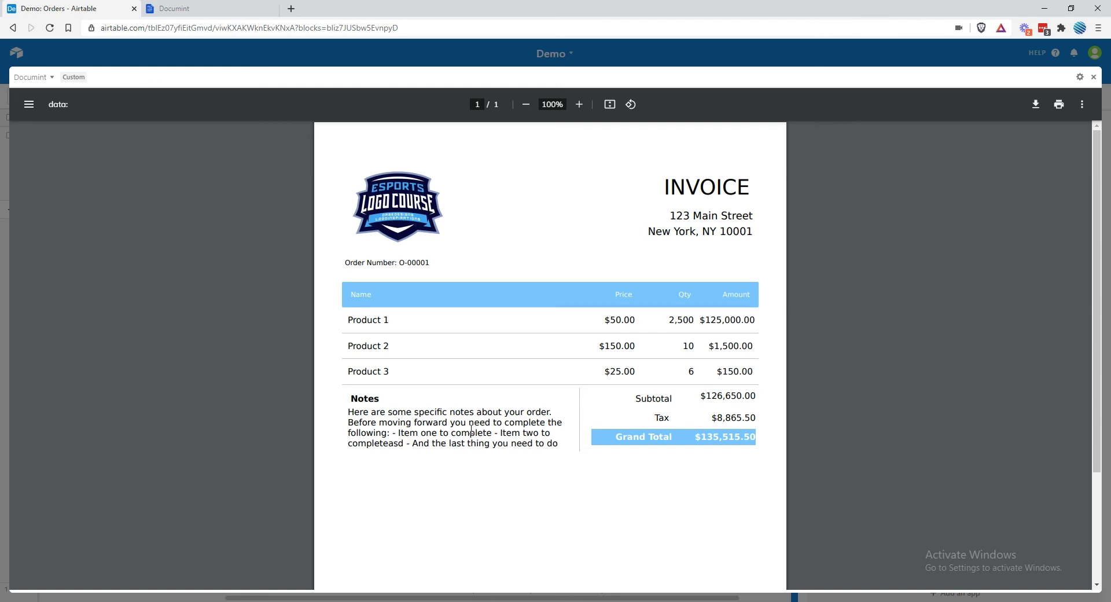
left_click(1093, 77)
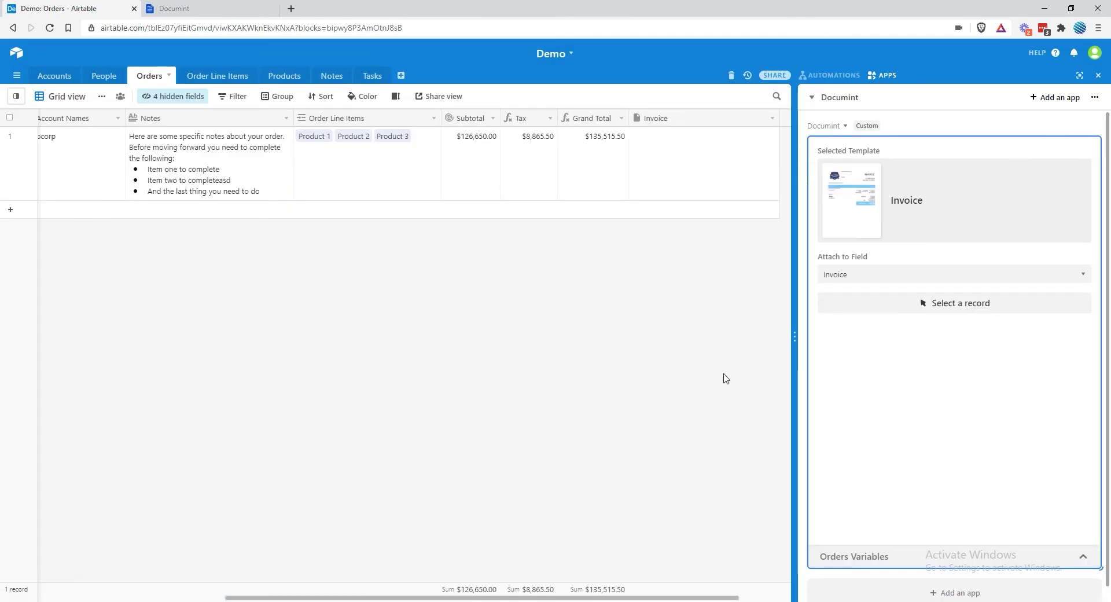
In the Documint template, wrap the notes variable in markdown tags so the block reads {{#markdown}}{{ notes }}{{/markdown}}
left_click(188, 8)
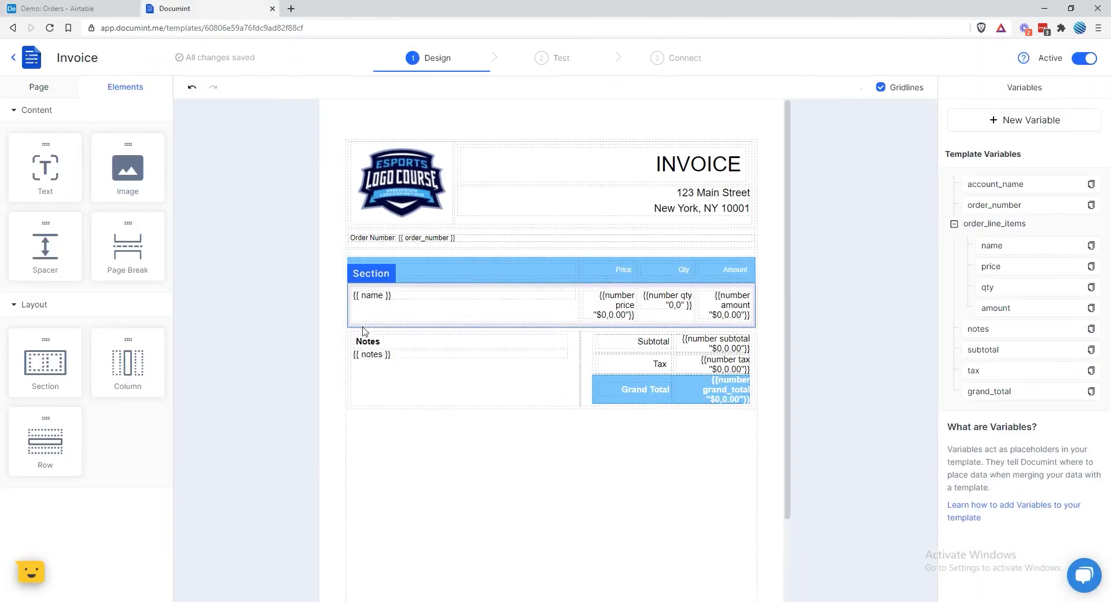
left_click(365, 351)
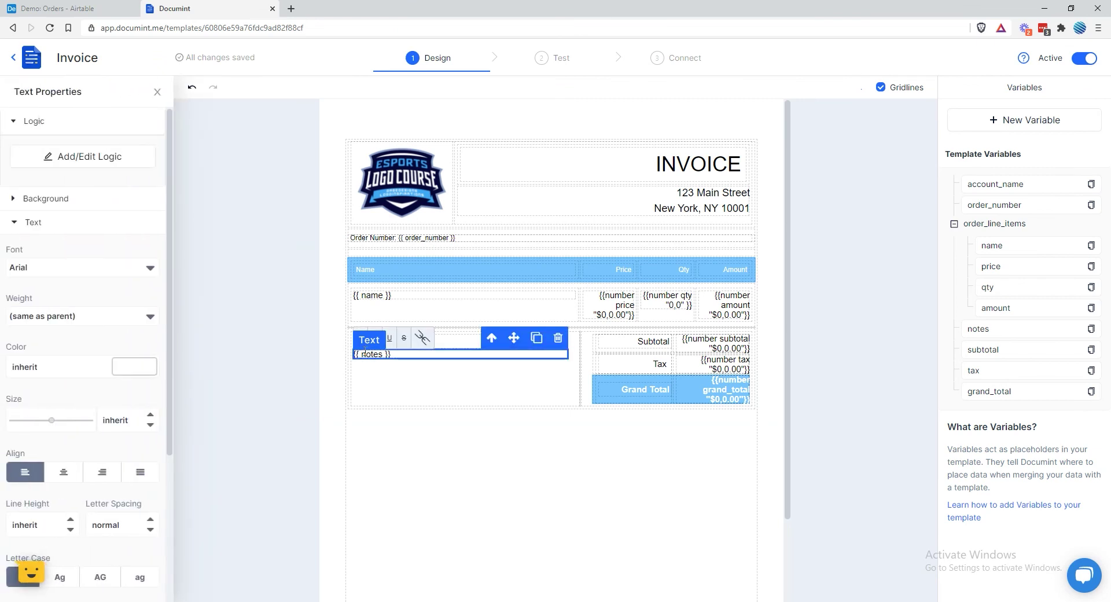
type("{{#markdown}}")
key("ctrl+shift+Right")
key("ctrl+shift+Right")
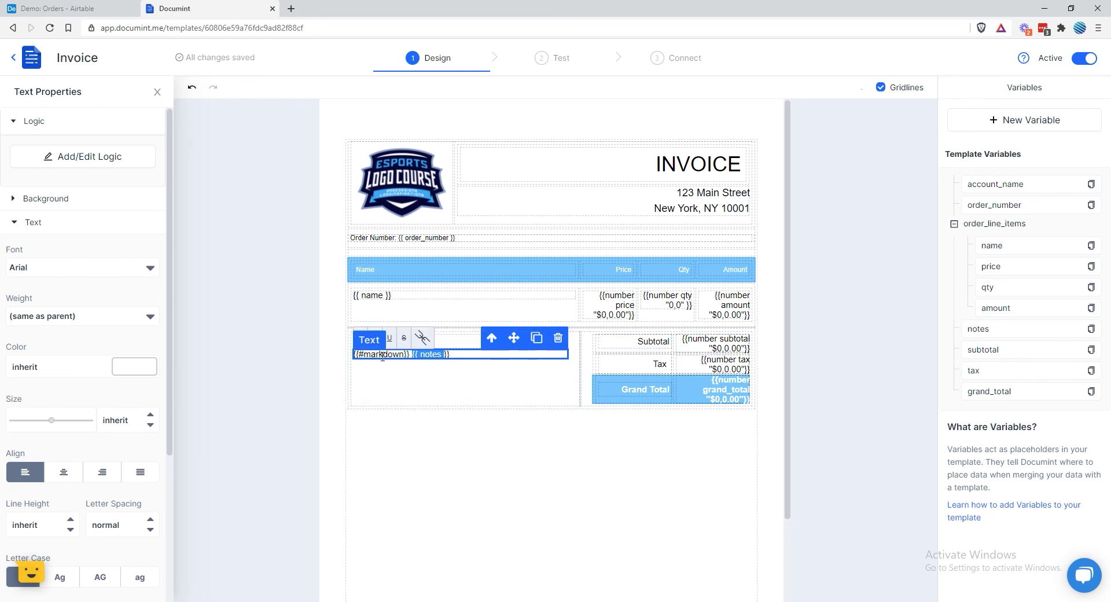
left_click(368, 356)
left_click(368, 356)
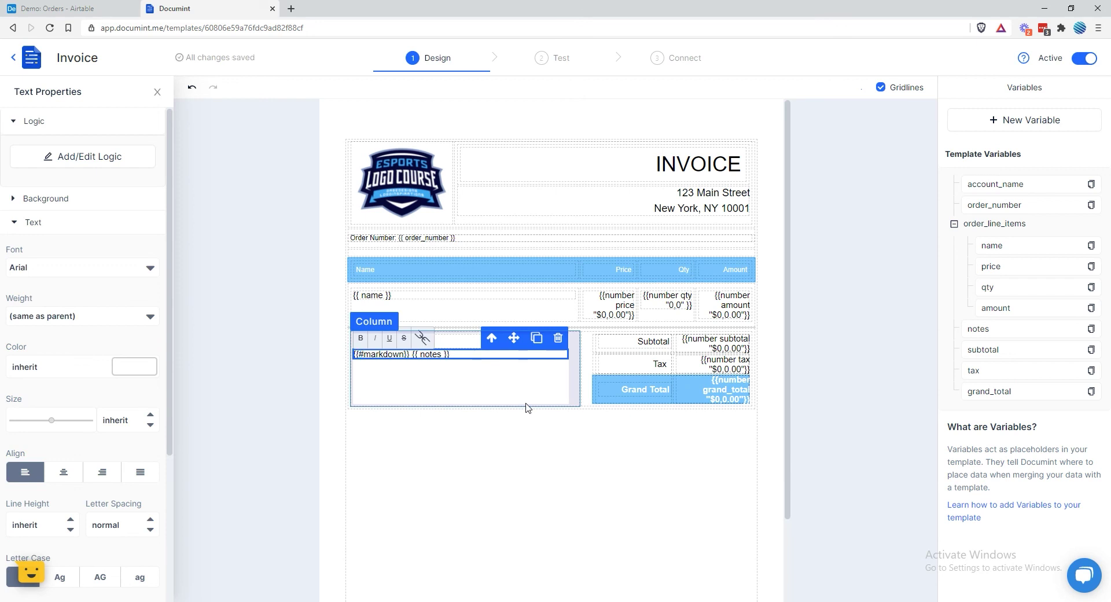
type("/markdown")
key("BackSpace")
key("BackSpace")
left_click(514, 464)
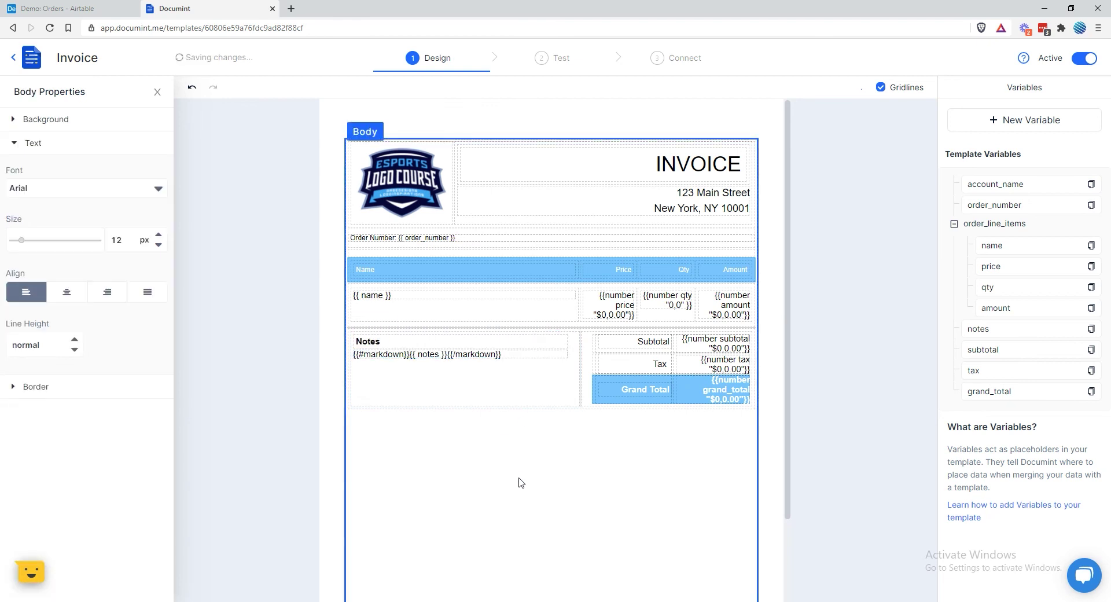
Preview the order's invoice again in Airtable to check the markdown-formatted notes list and the order number, and close the preview
left_click(75, 8)
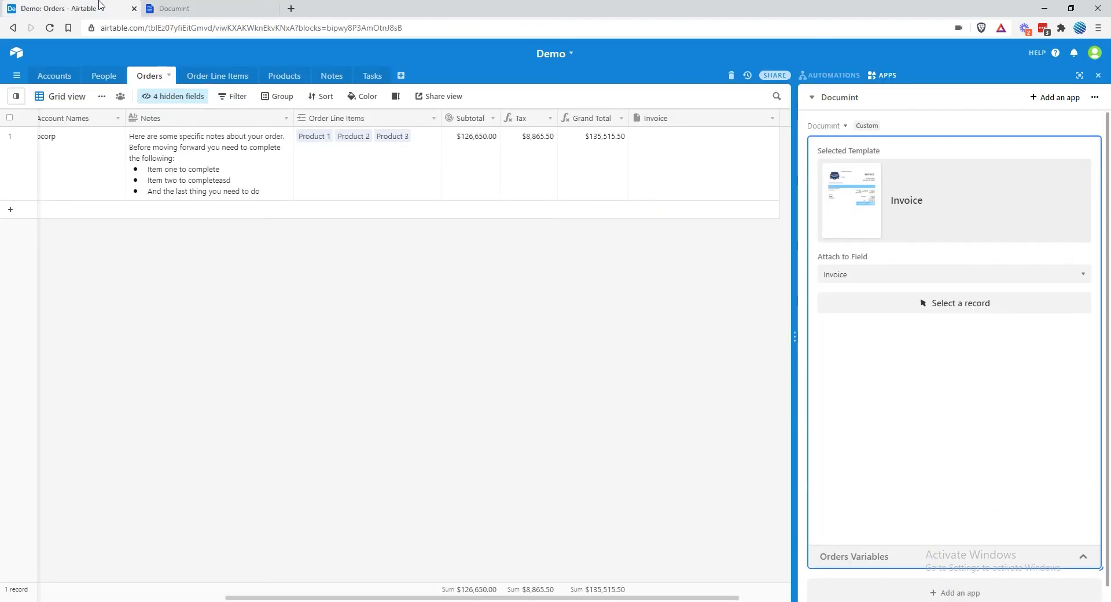
left_click(431, 173)
left_click(873, 303)
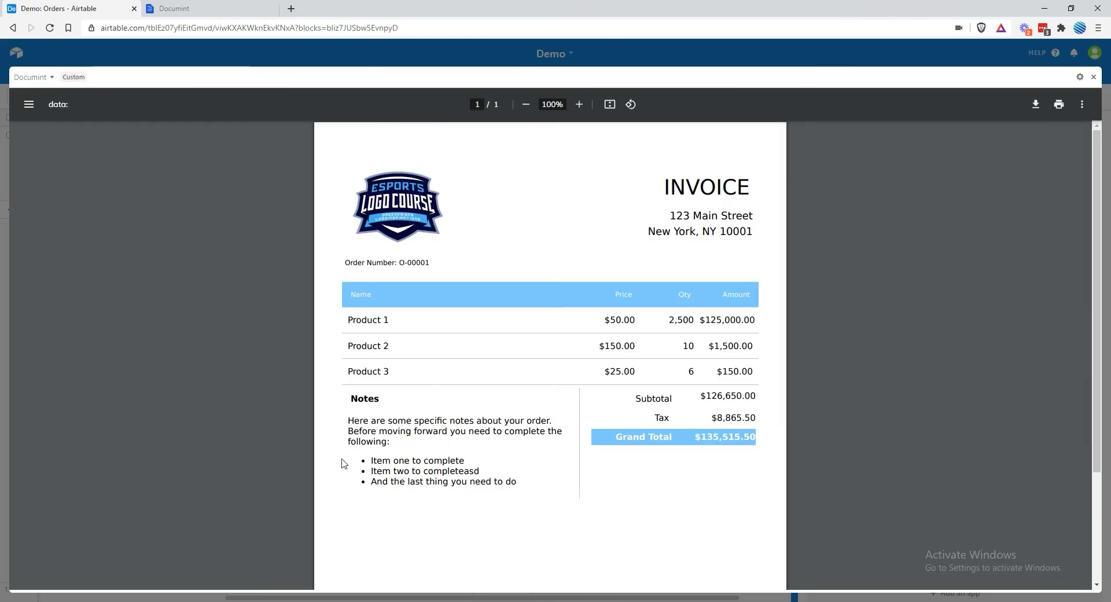
left_click_drag(368, 460, 471, 491)
left_click(500, 487)
left_click_drag(396, 261, 426, 262)
left_click(1093, 77)
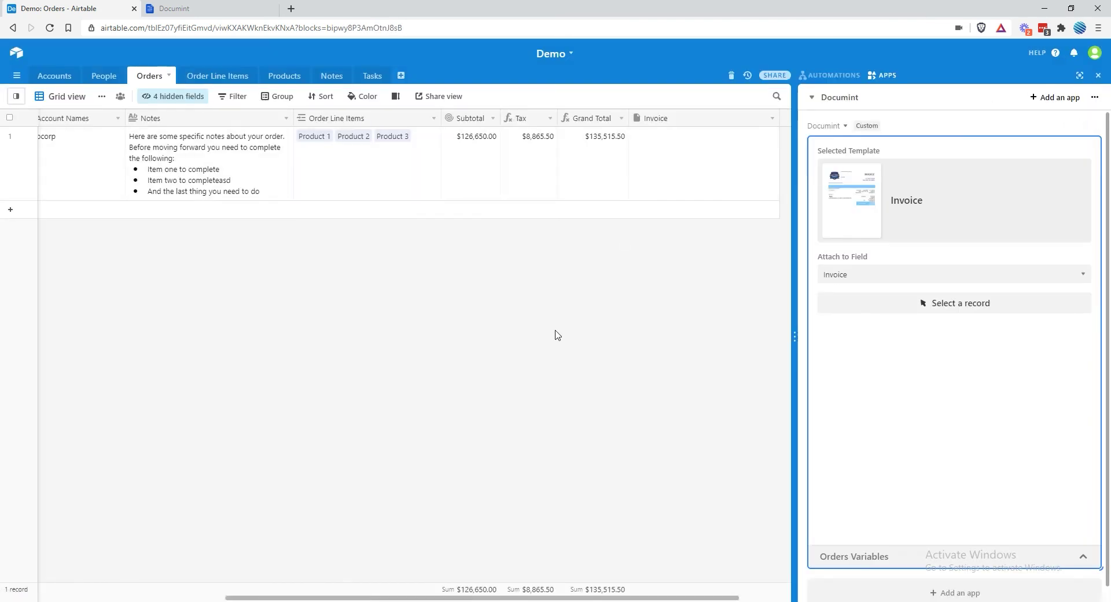